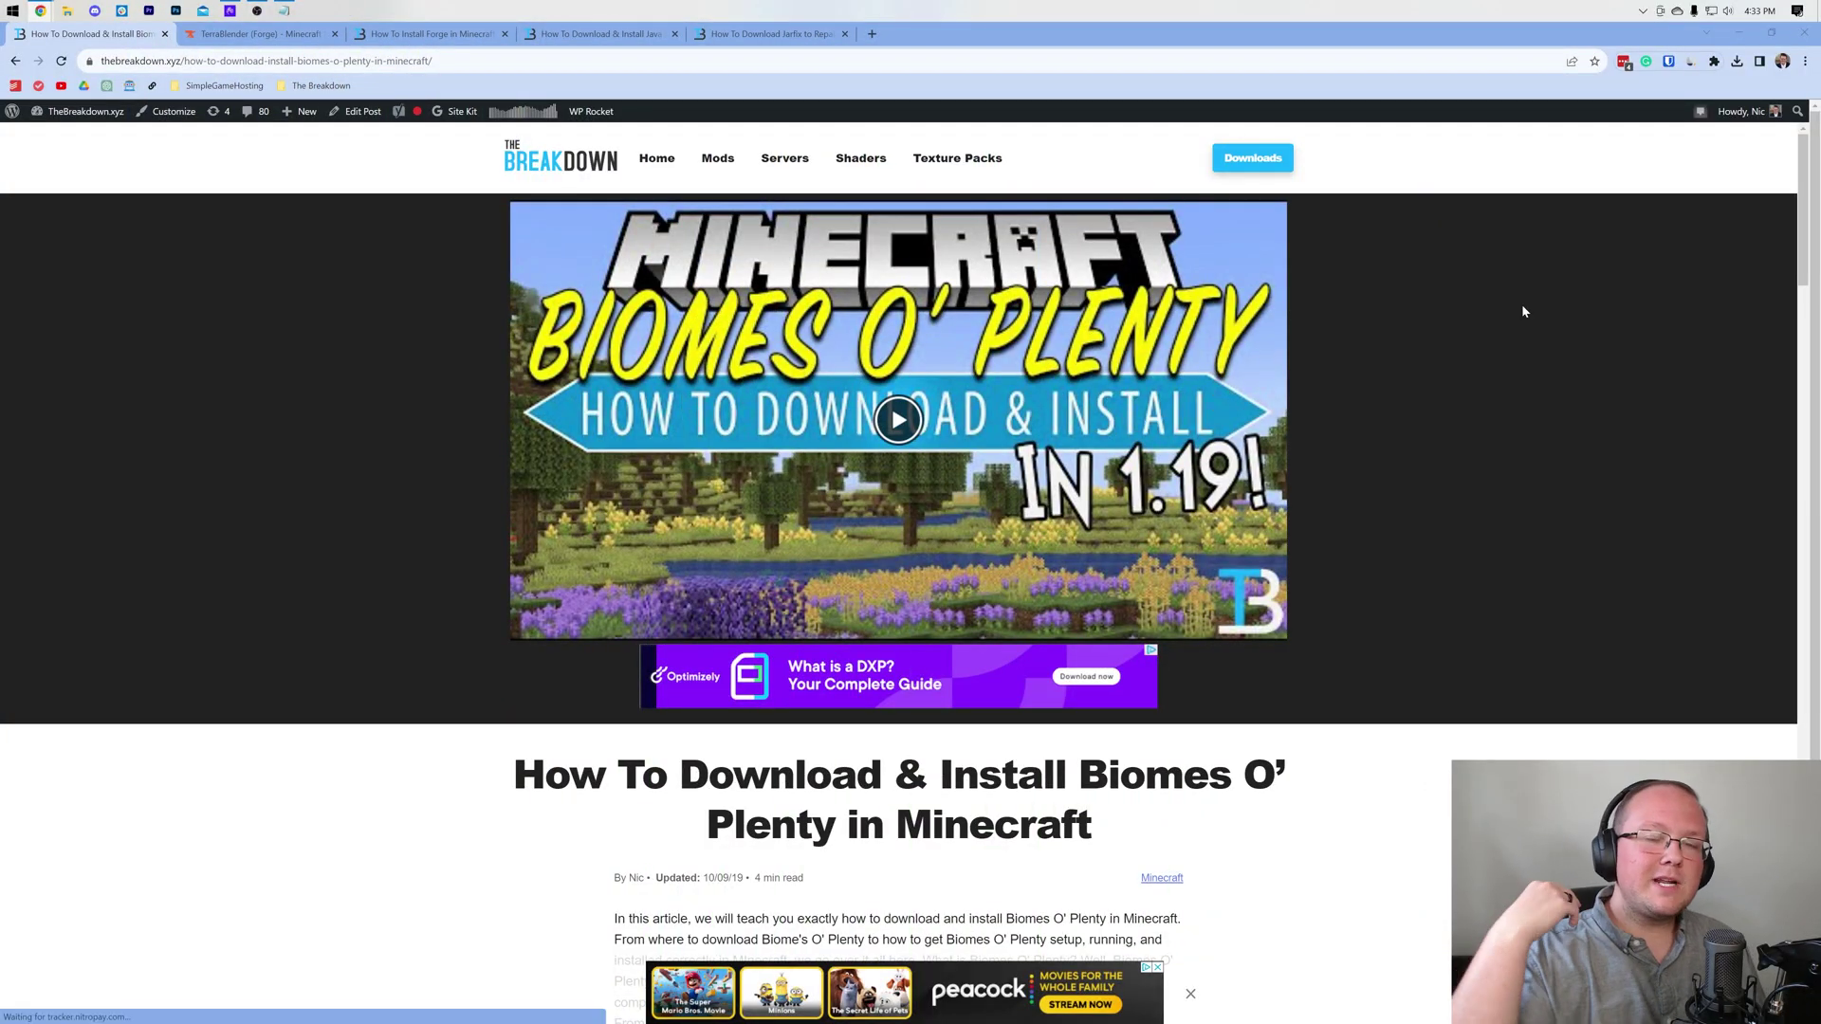
Open the Biomes O' Plenty mod page through the download link in the installation article.
scroll(1518, 317, "down", 1)
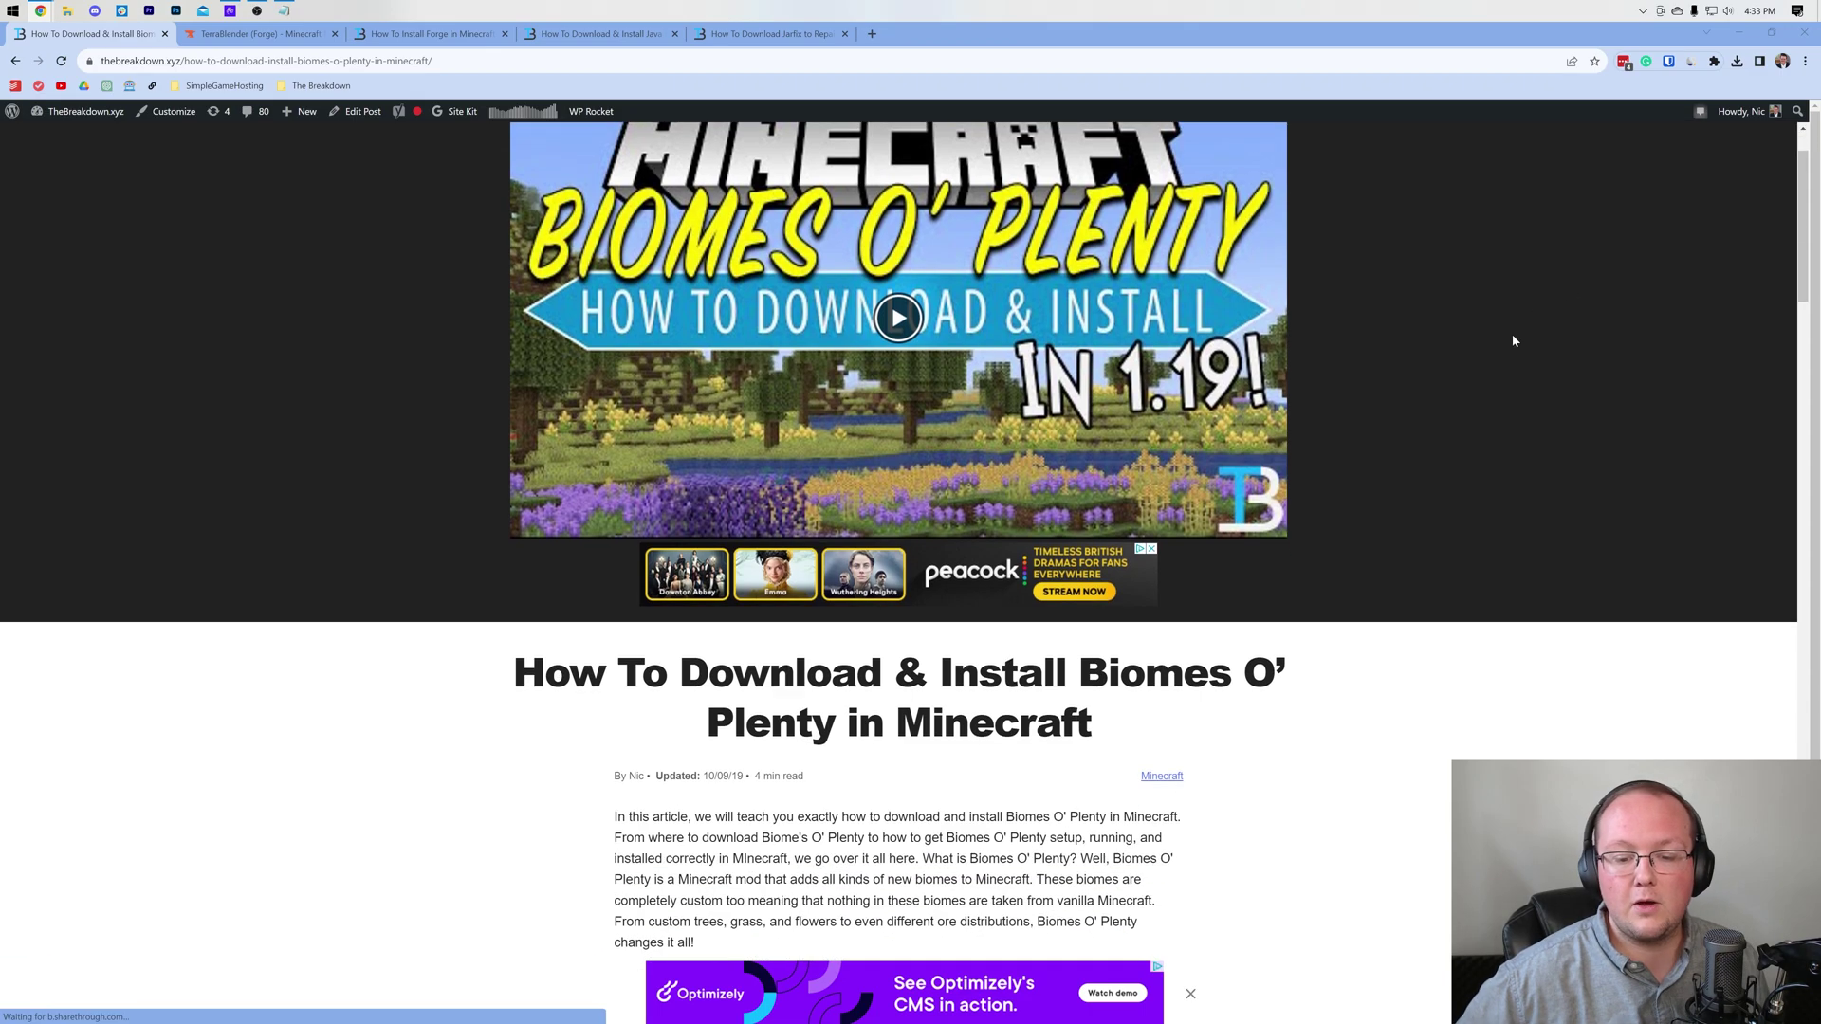
scroll(1423, 311, "up", 1)
scroll(1422, 310, "down", 7)
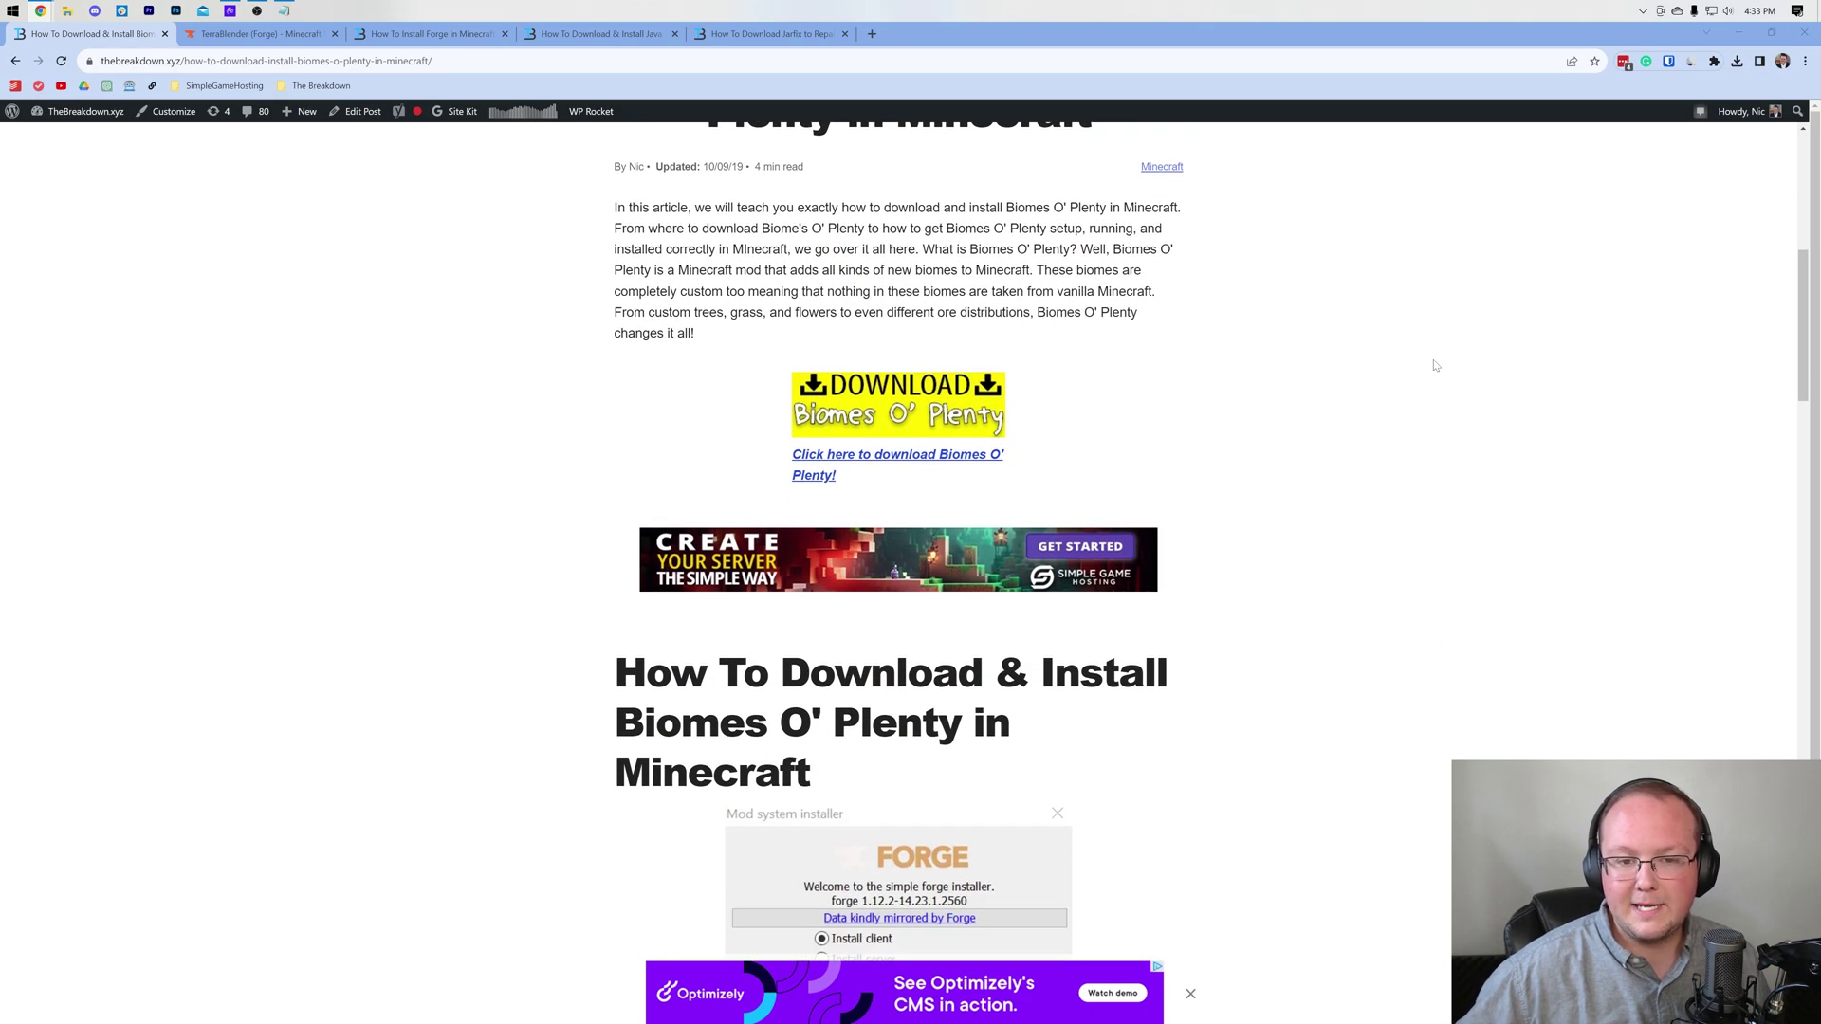
scroll(1423, 365, "down", 1)
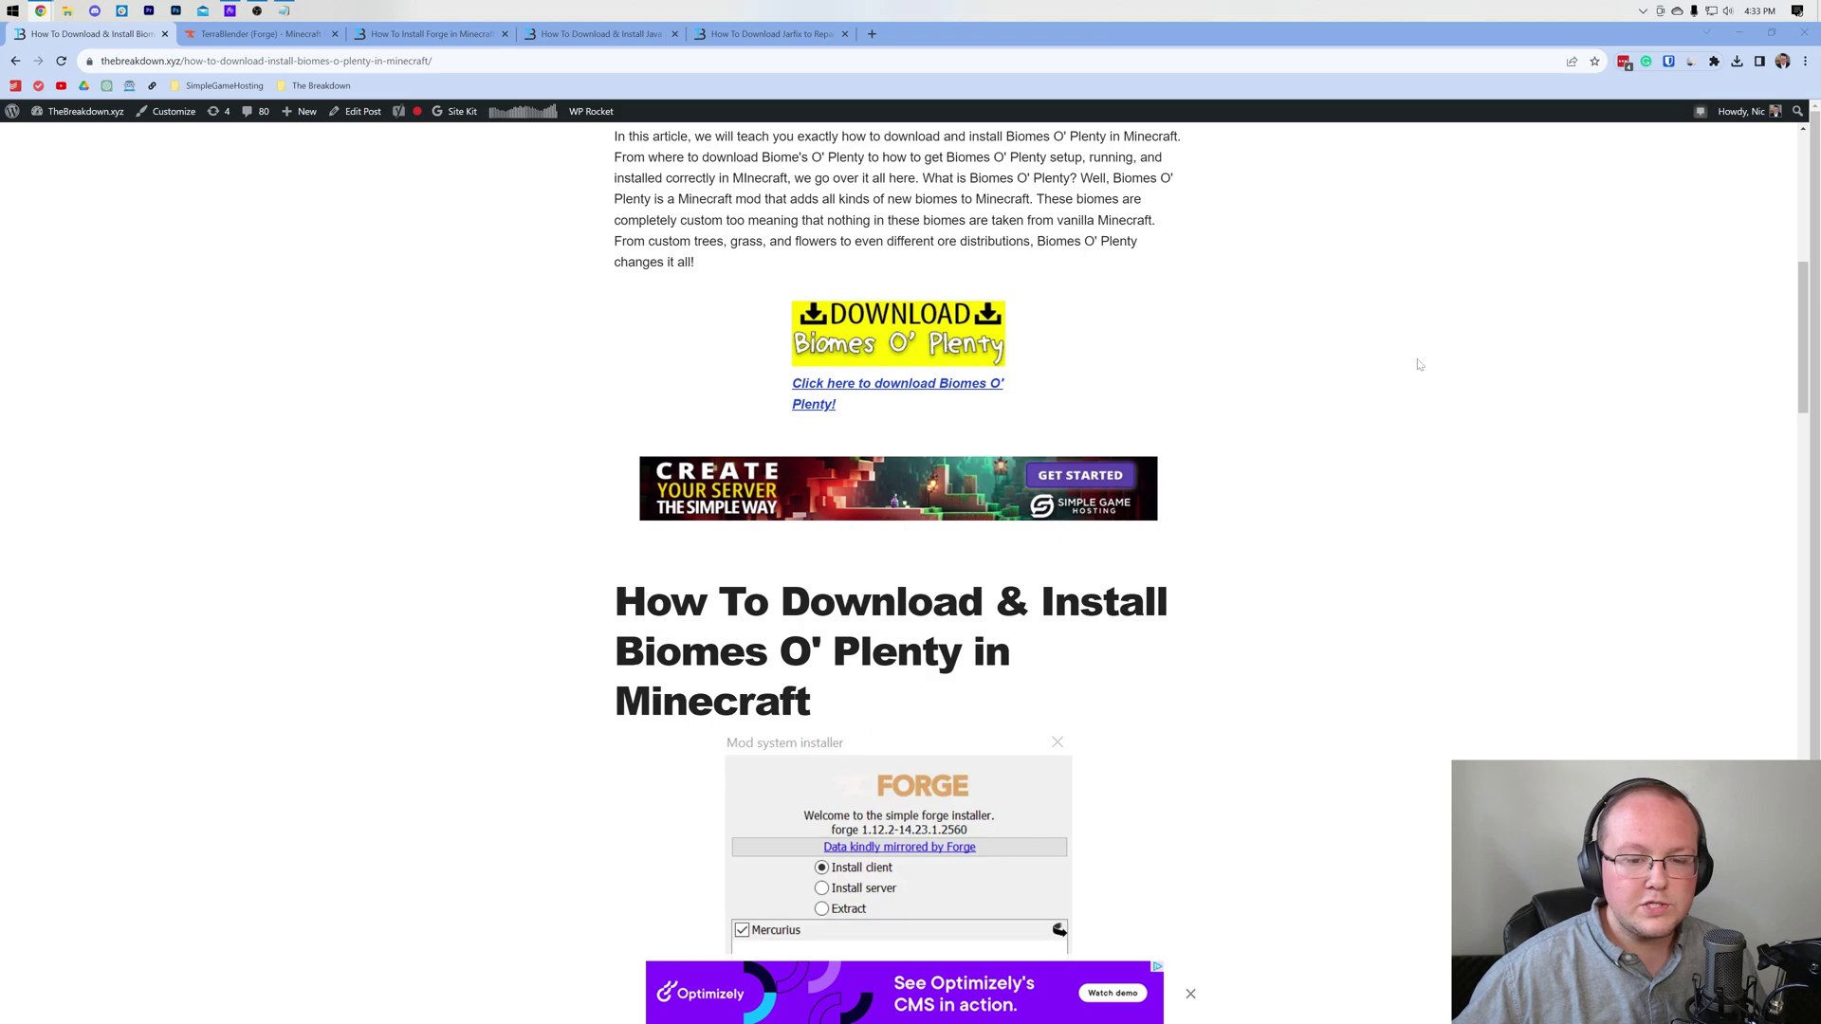
left_click(848, 327)
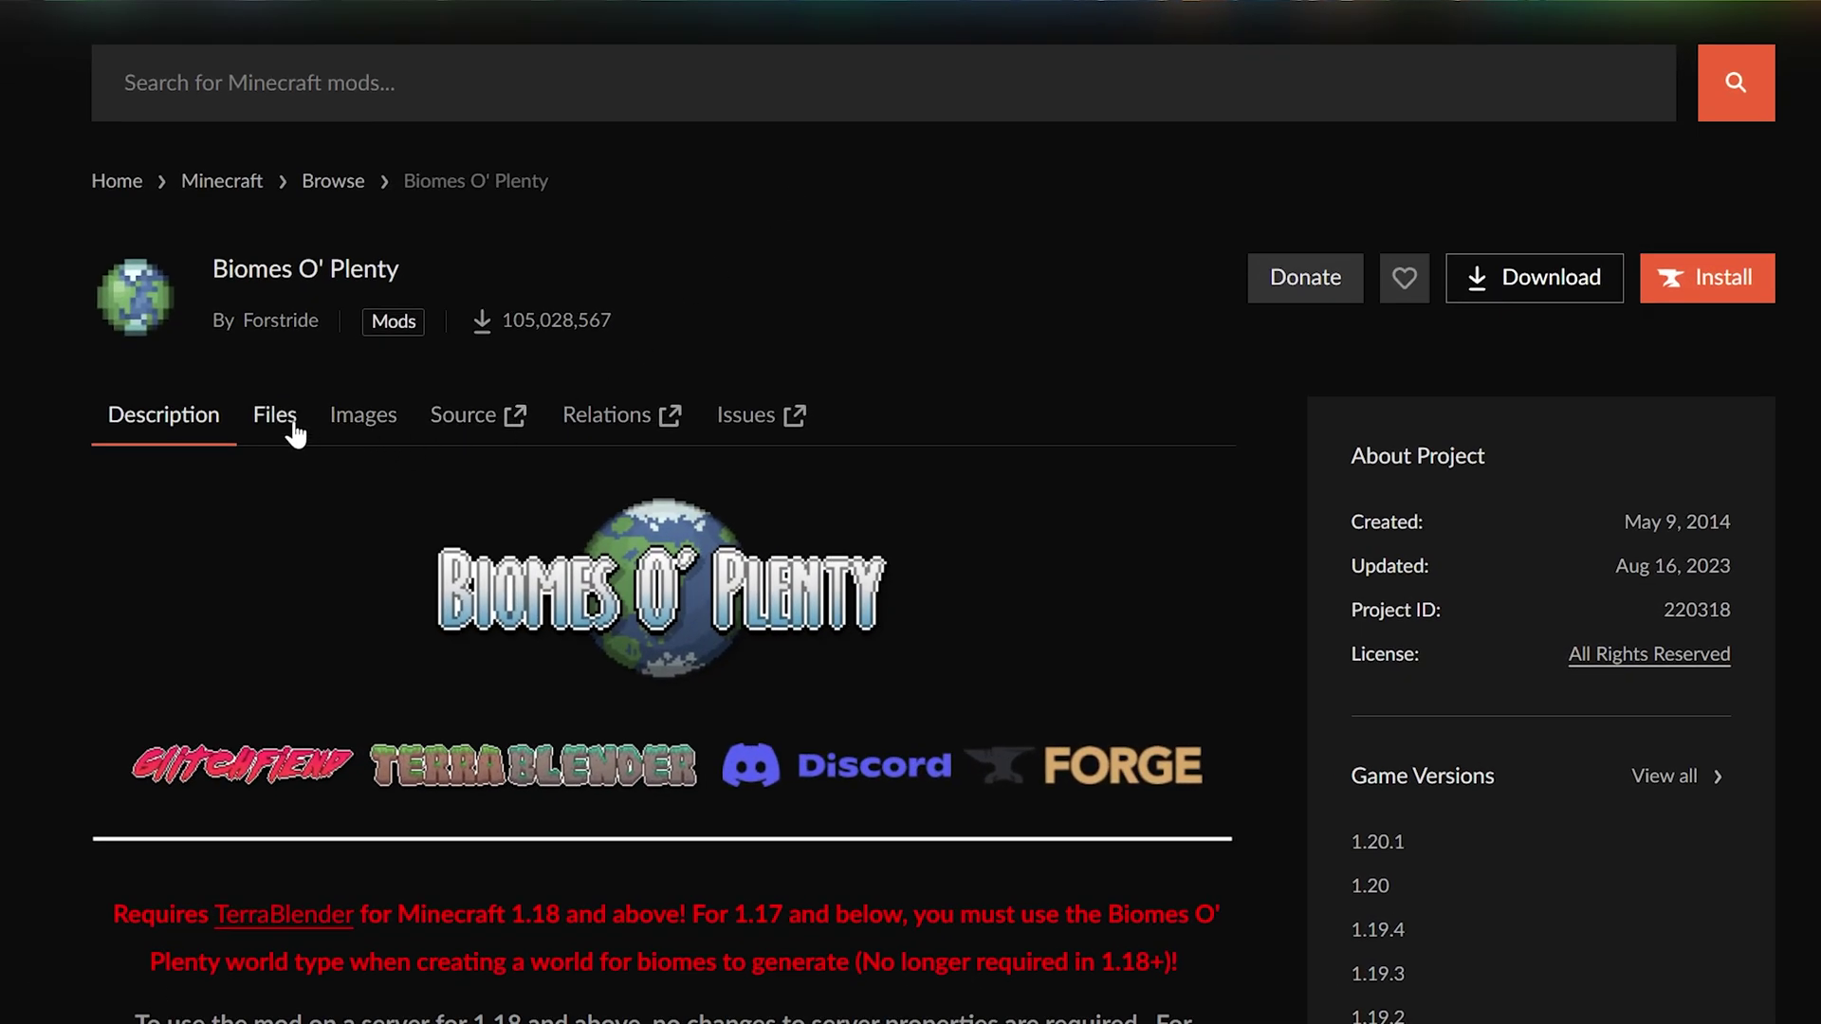
Download the Biomes O' Plenty file for Minecraft 1.20.1 uploaded on Aug 16, 2023.
left_click(284, 422)
scroll(380, 332, "down", 3)
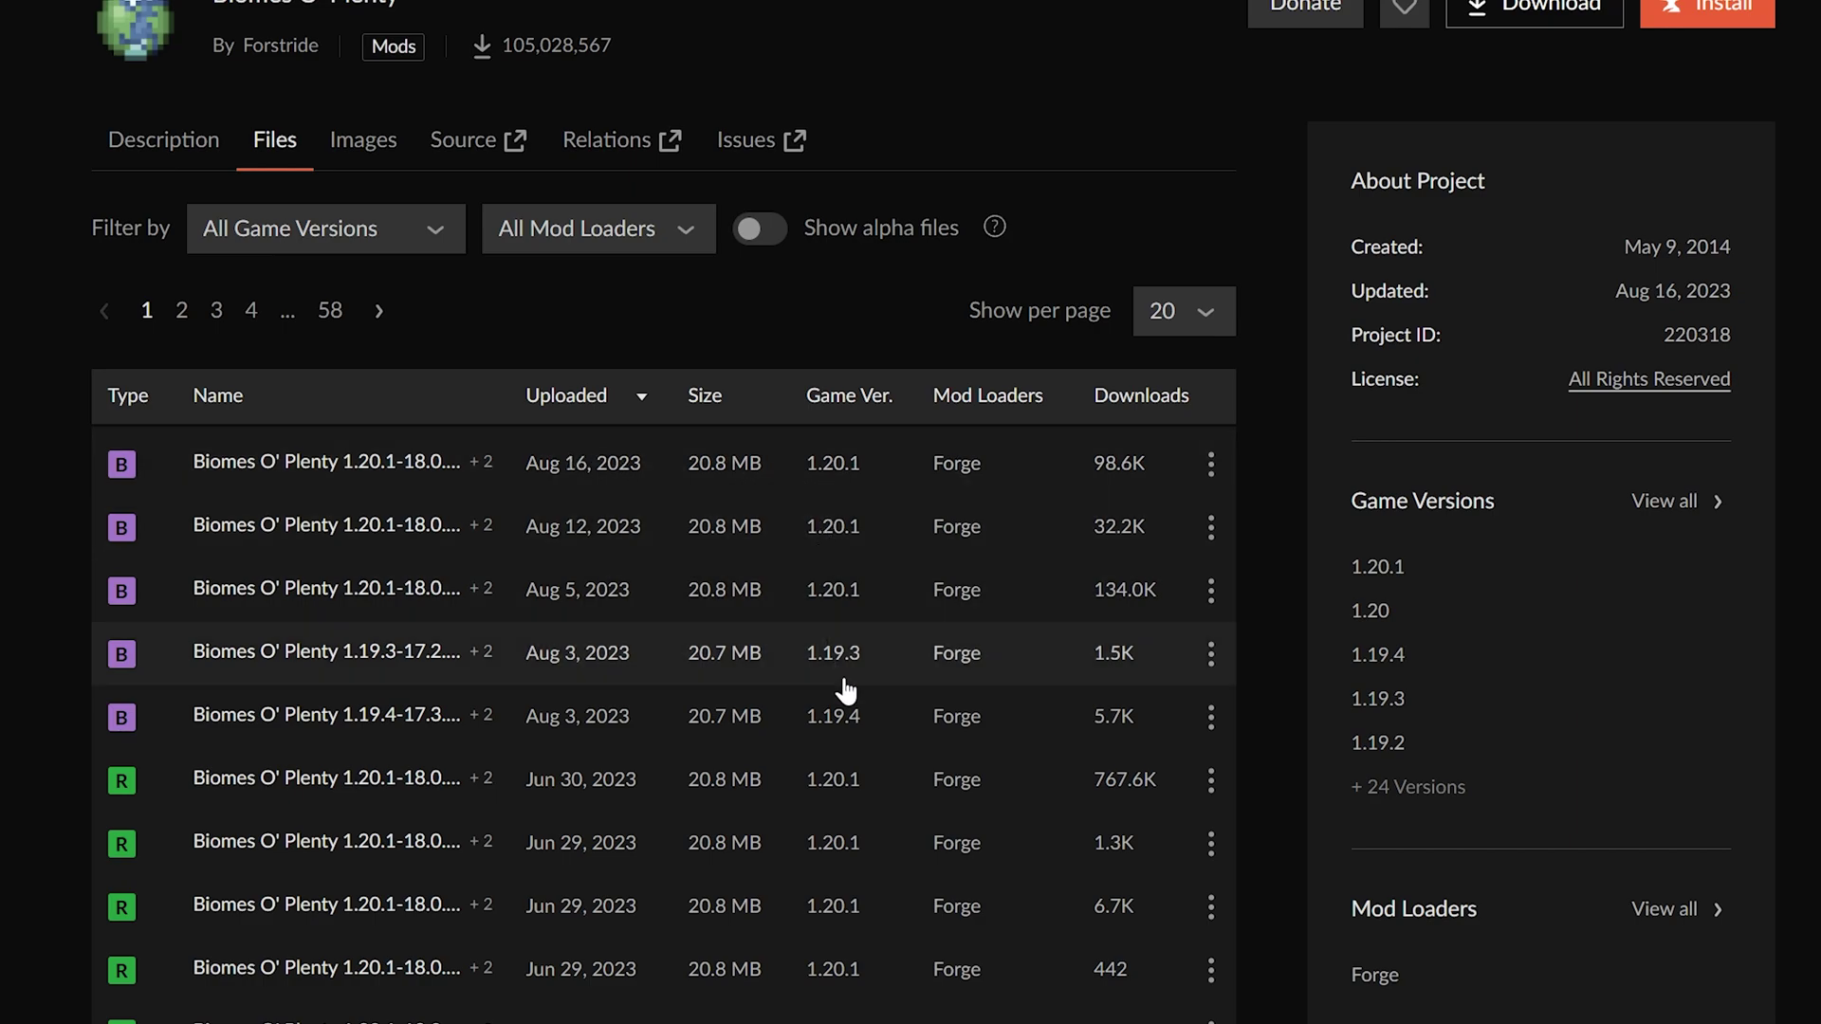
left_click(1211, 465)
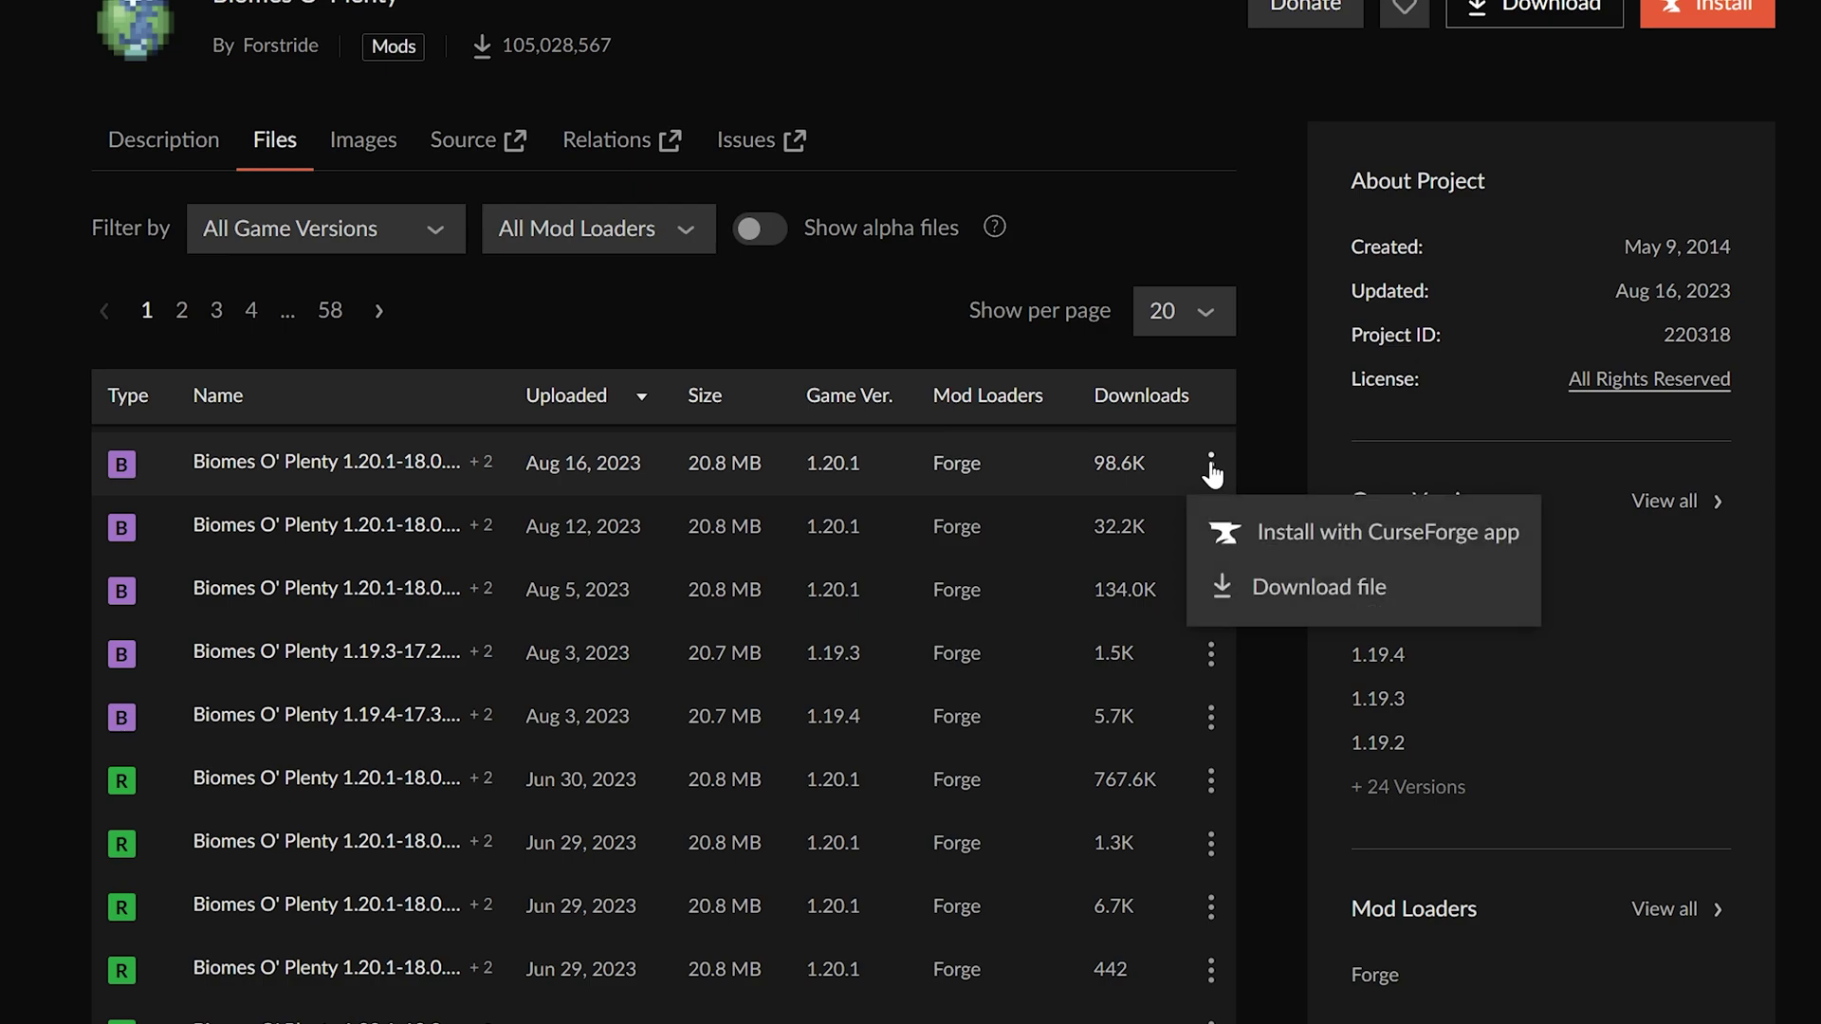
left_click(1296, 597)
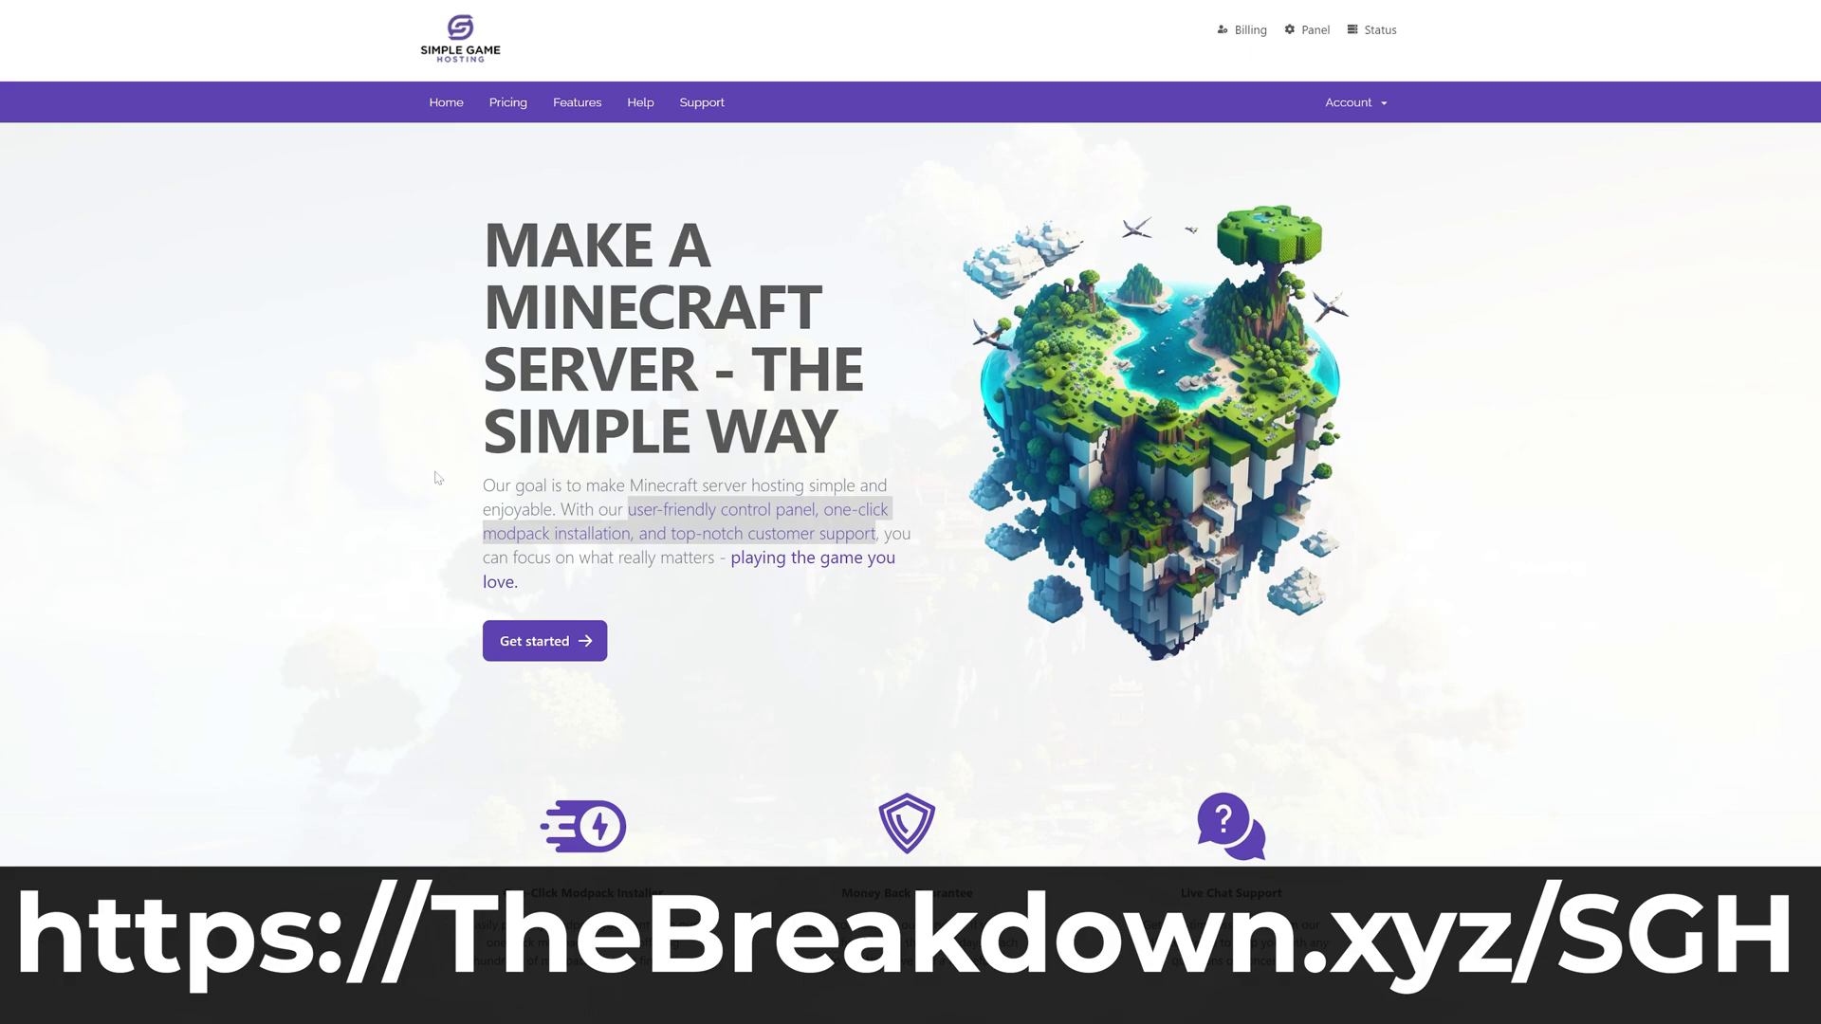
scroll(323, 692, "down", 5)
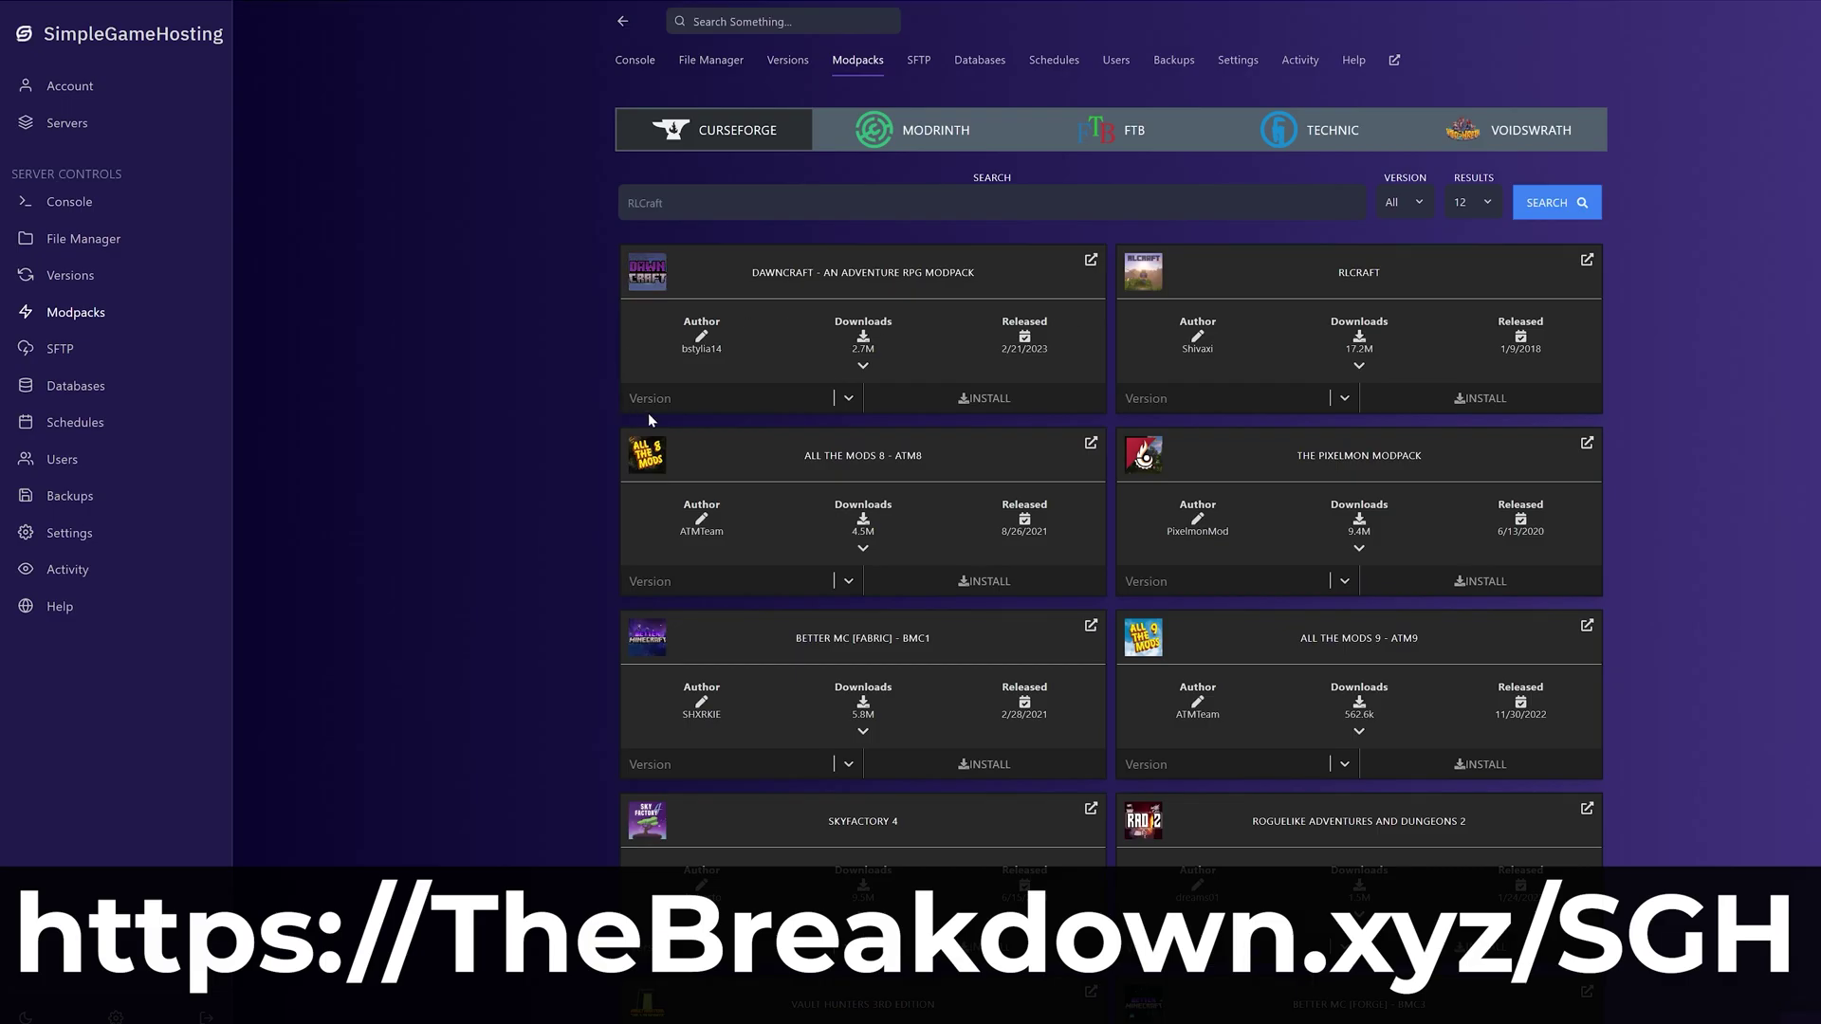
left_click(723, 406)
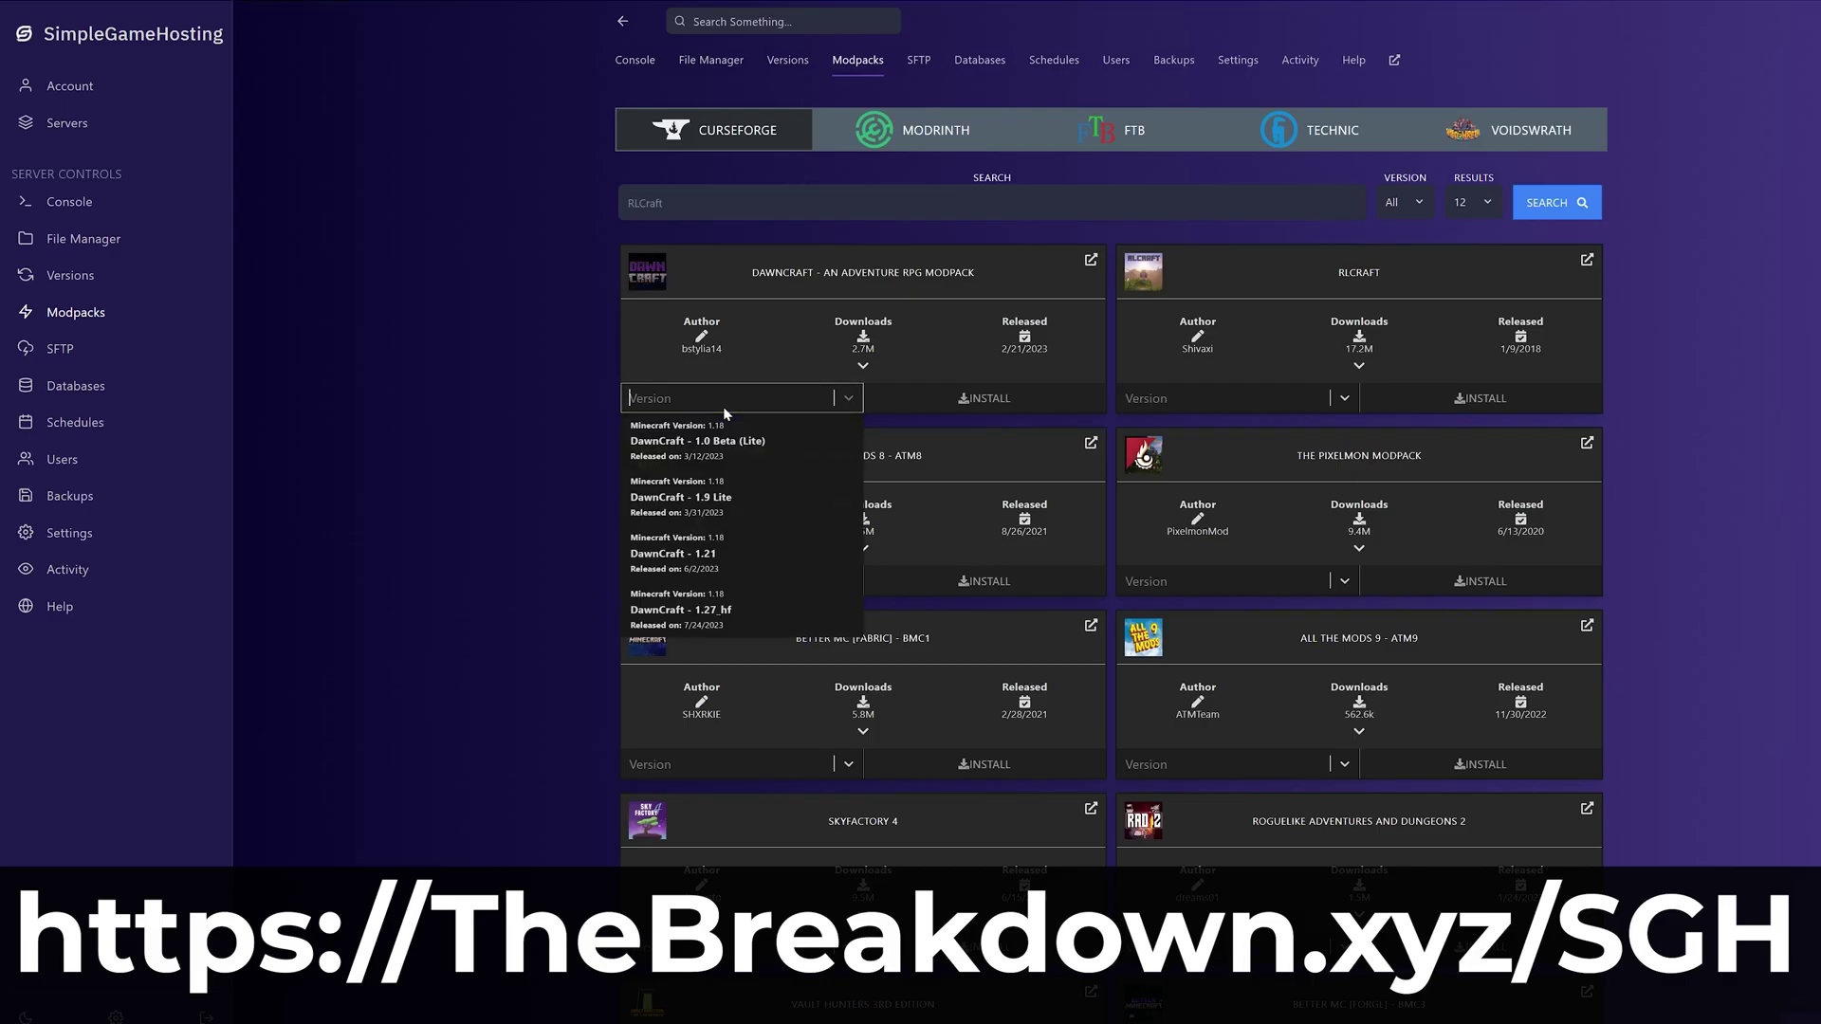
left_click(716, 553)
left_click(944, 421)
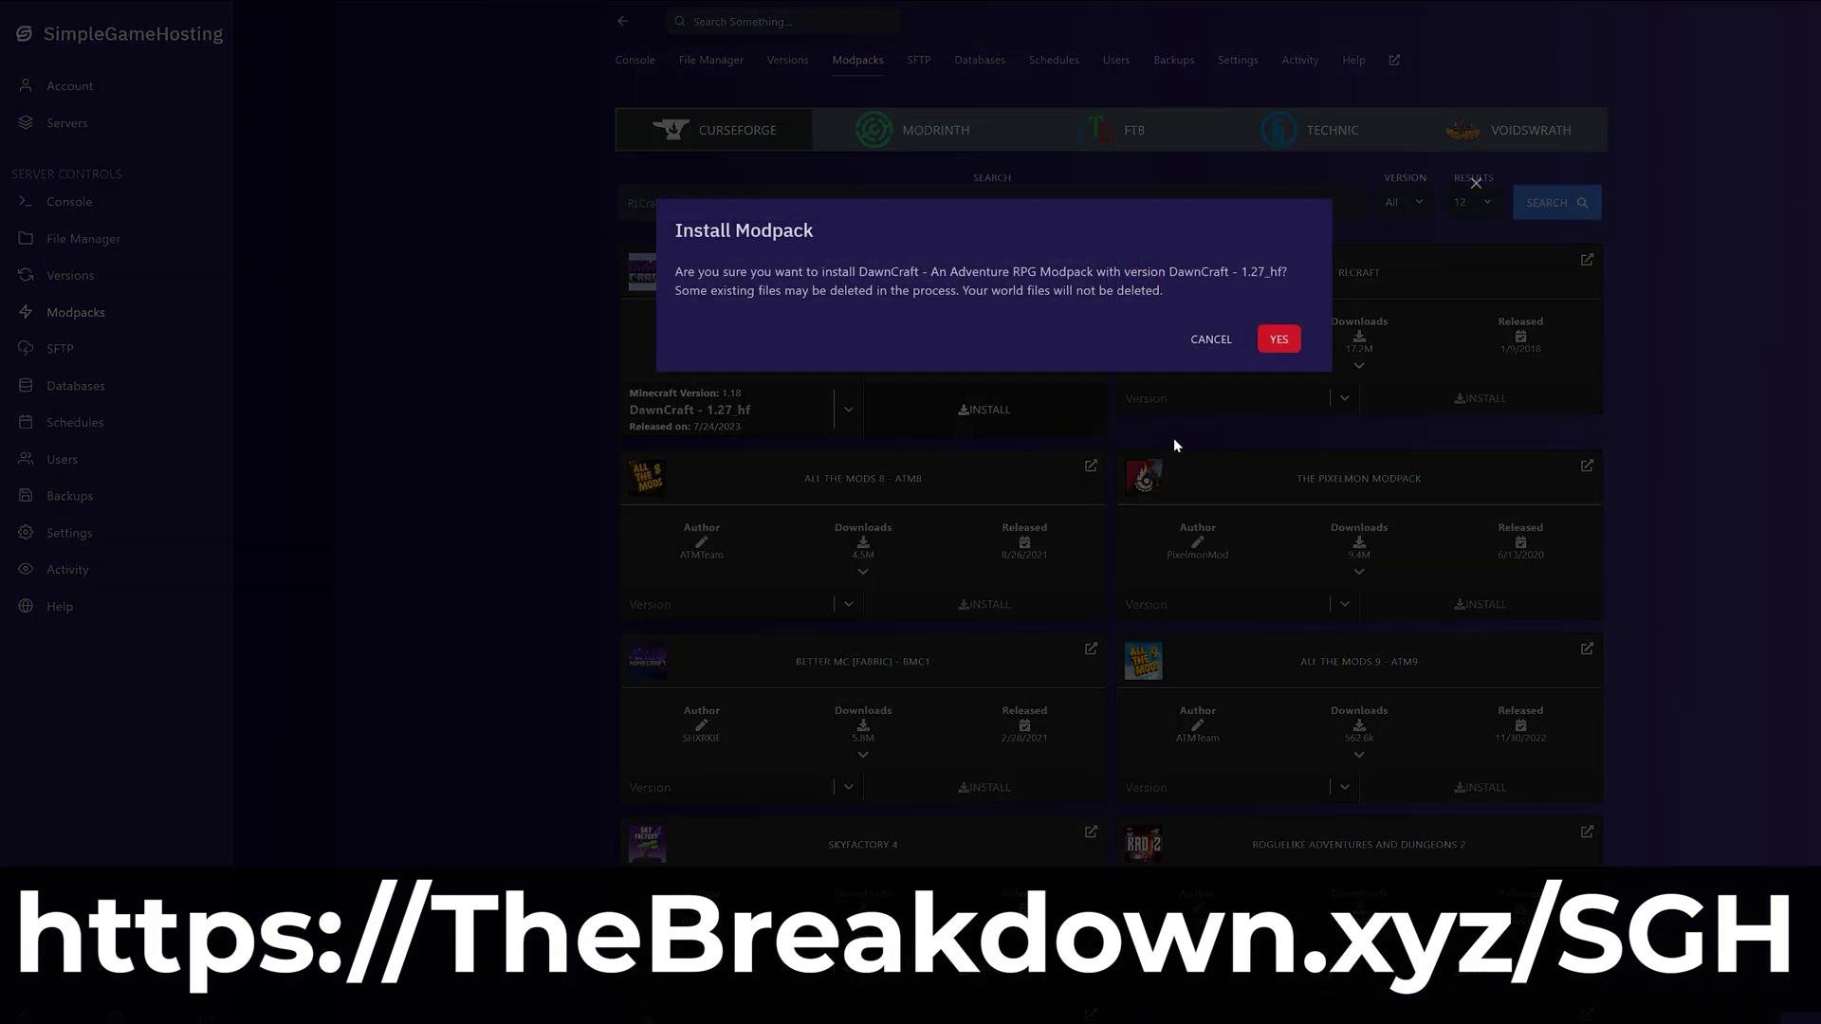
left_click(1212, 341)
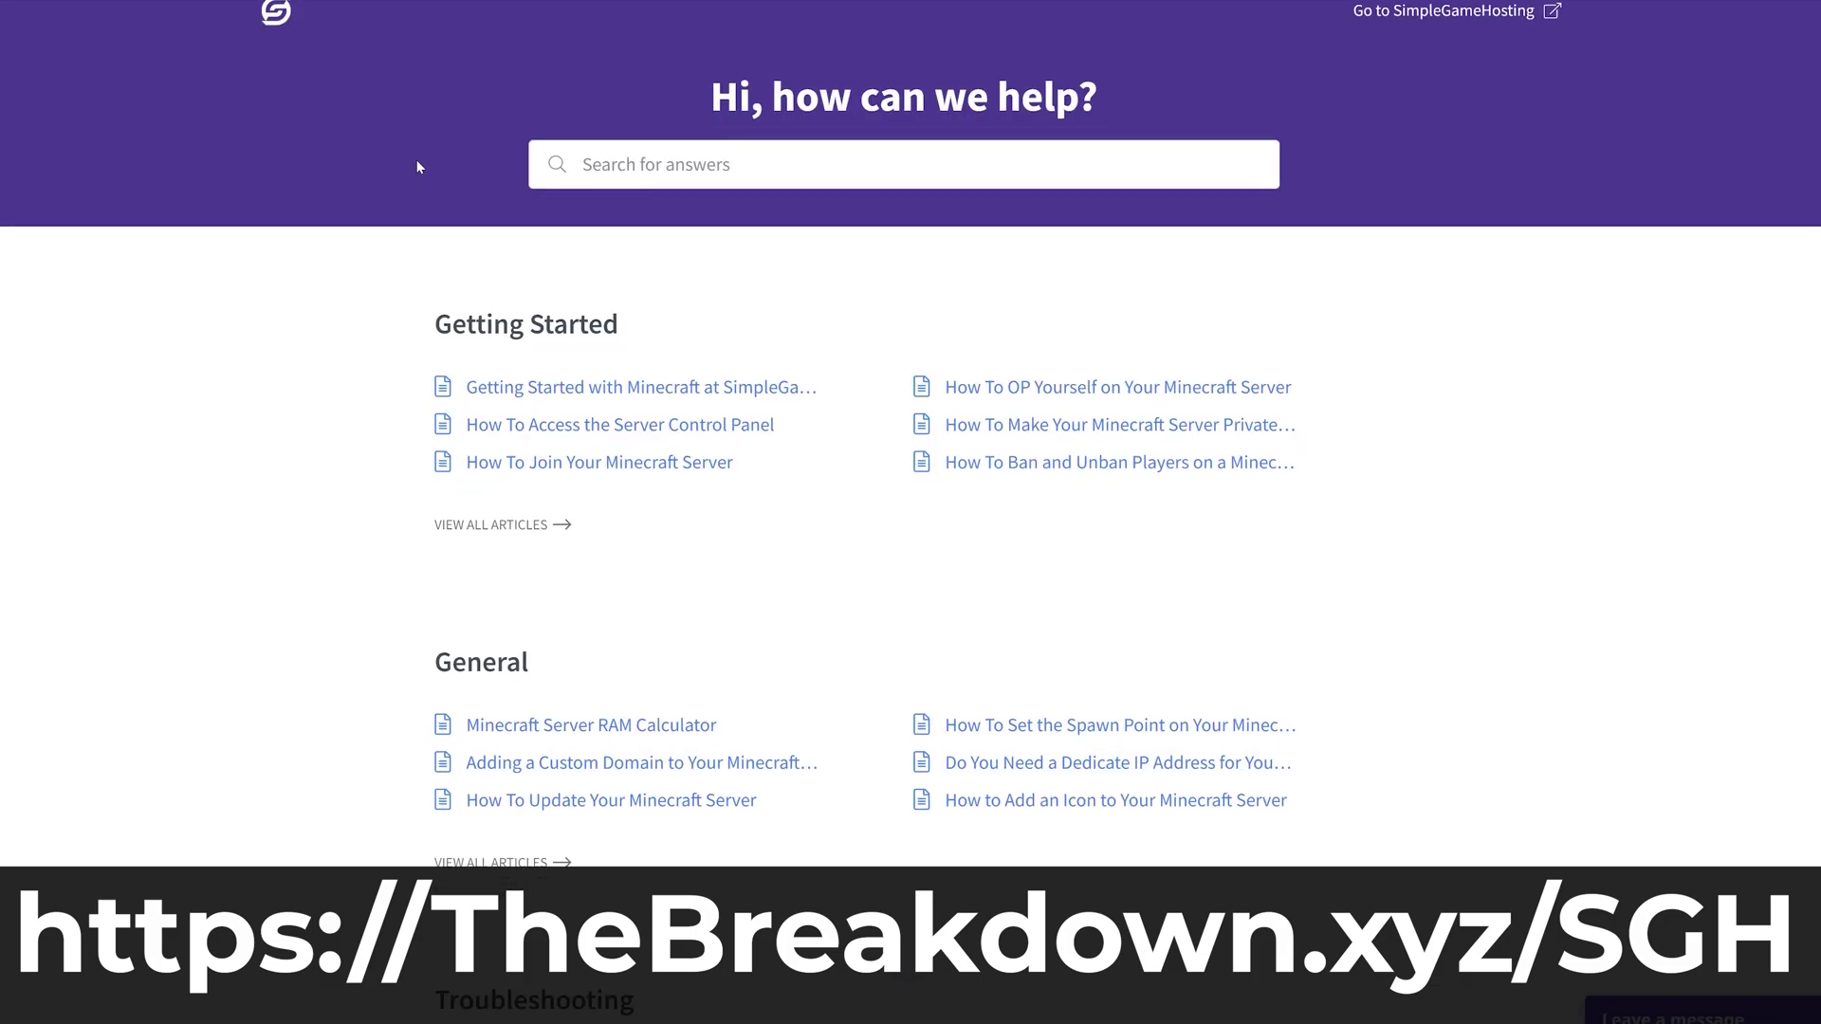
Open the help article on setting up modpacks on a Minecraft server and read its RAM and installation sections.
scroll(408, 156, "down", 10)
scroll(569, 474, "up", 1)
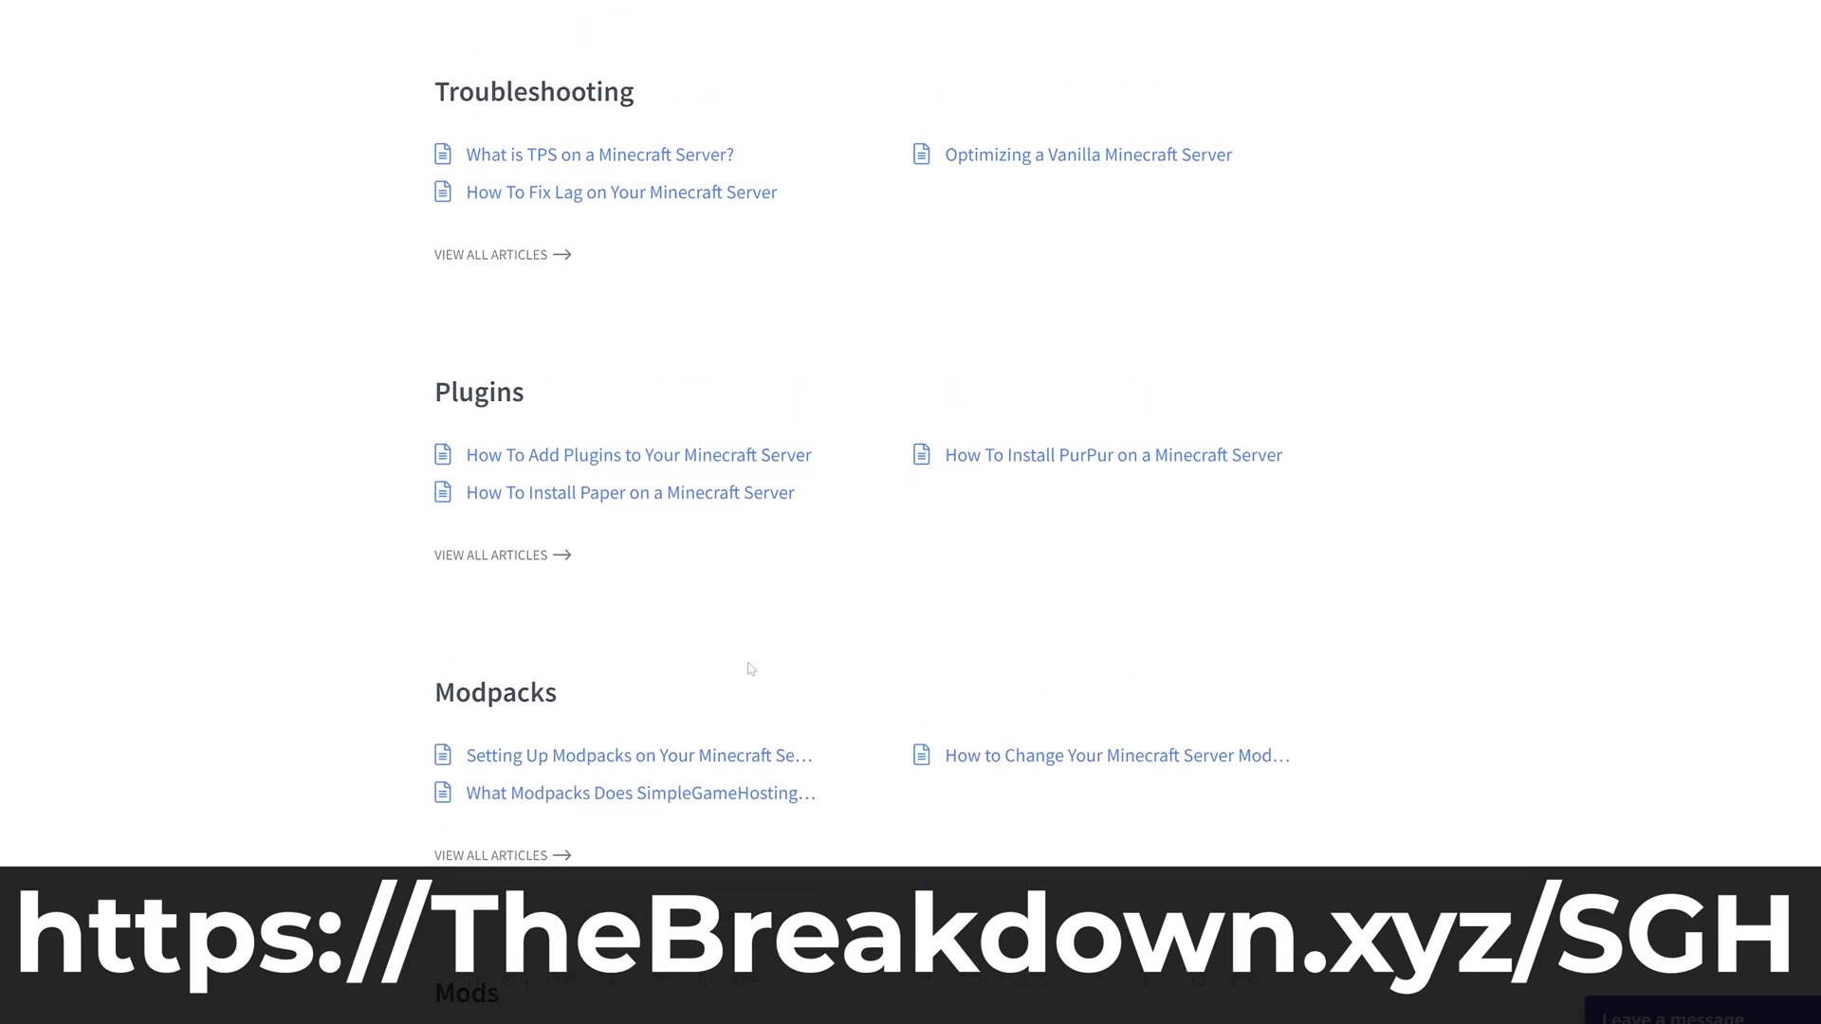
left_click(607, 676)
scroll(205, 528, "down", 6)
scroll(205, 529, "down", 5)
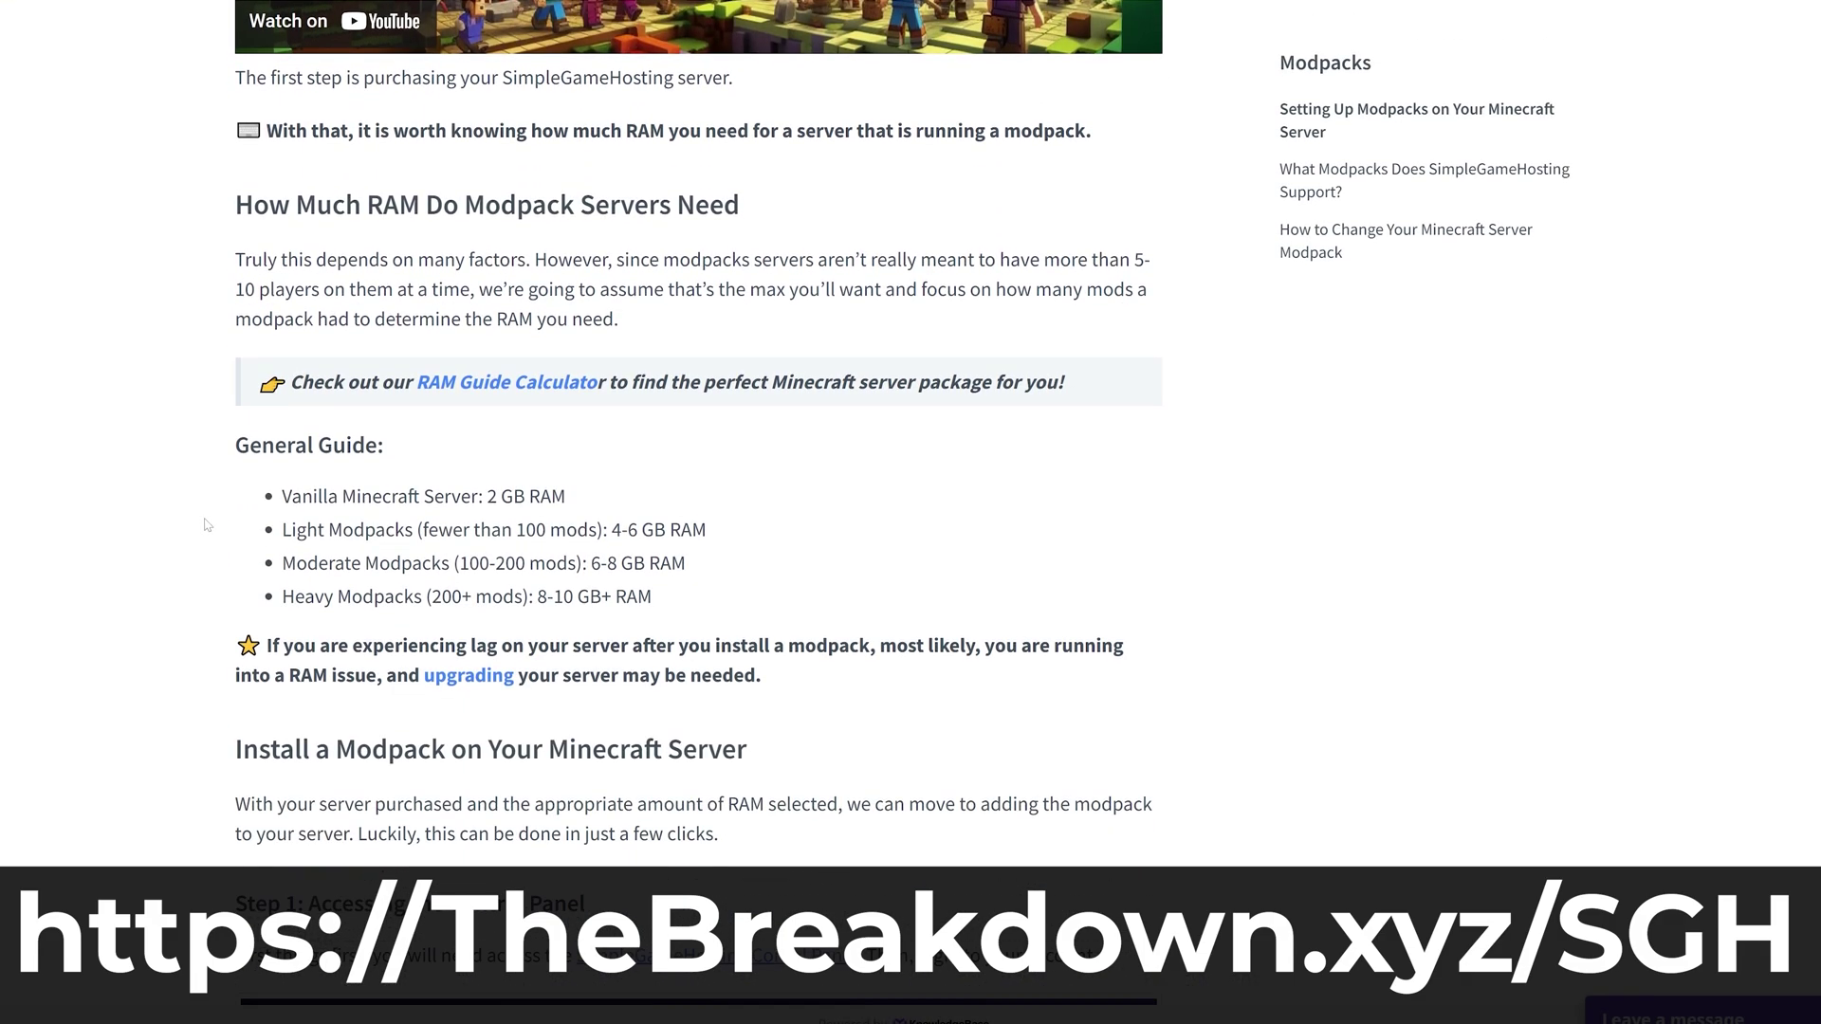
scroll(206, 519, "down", 9)
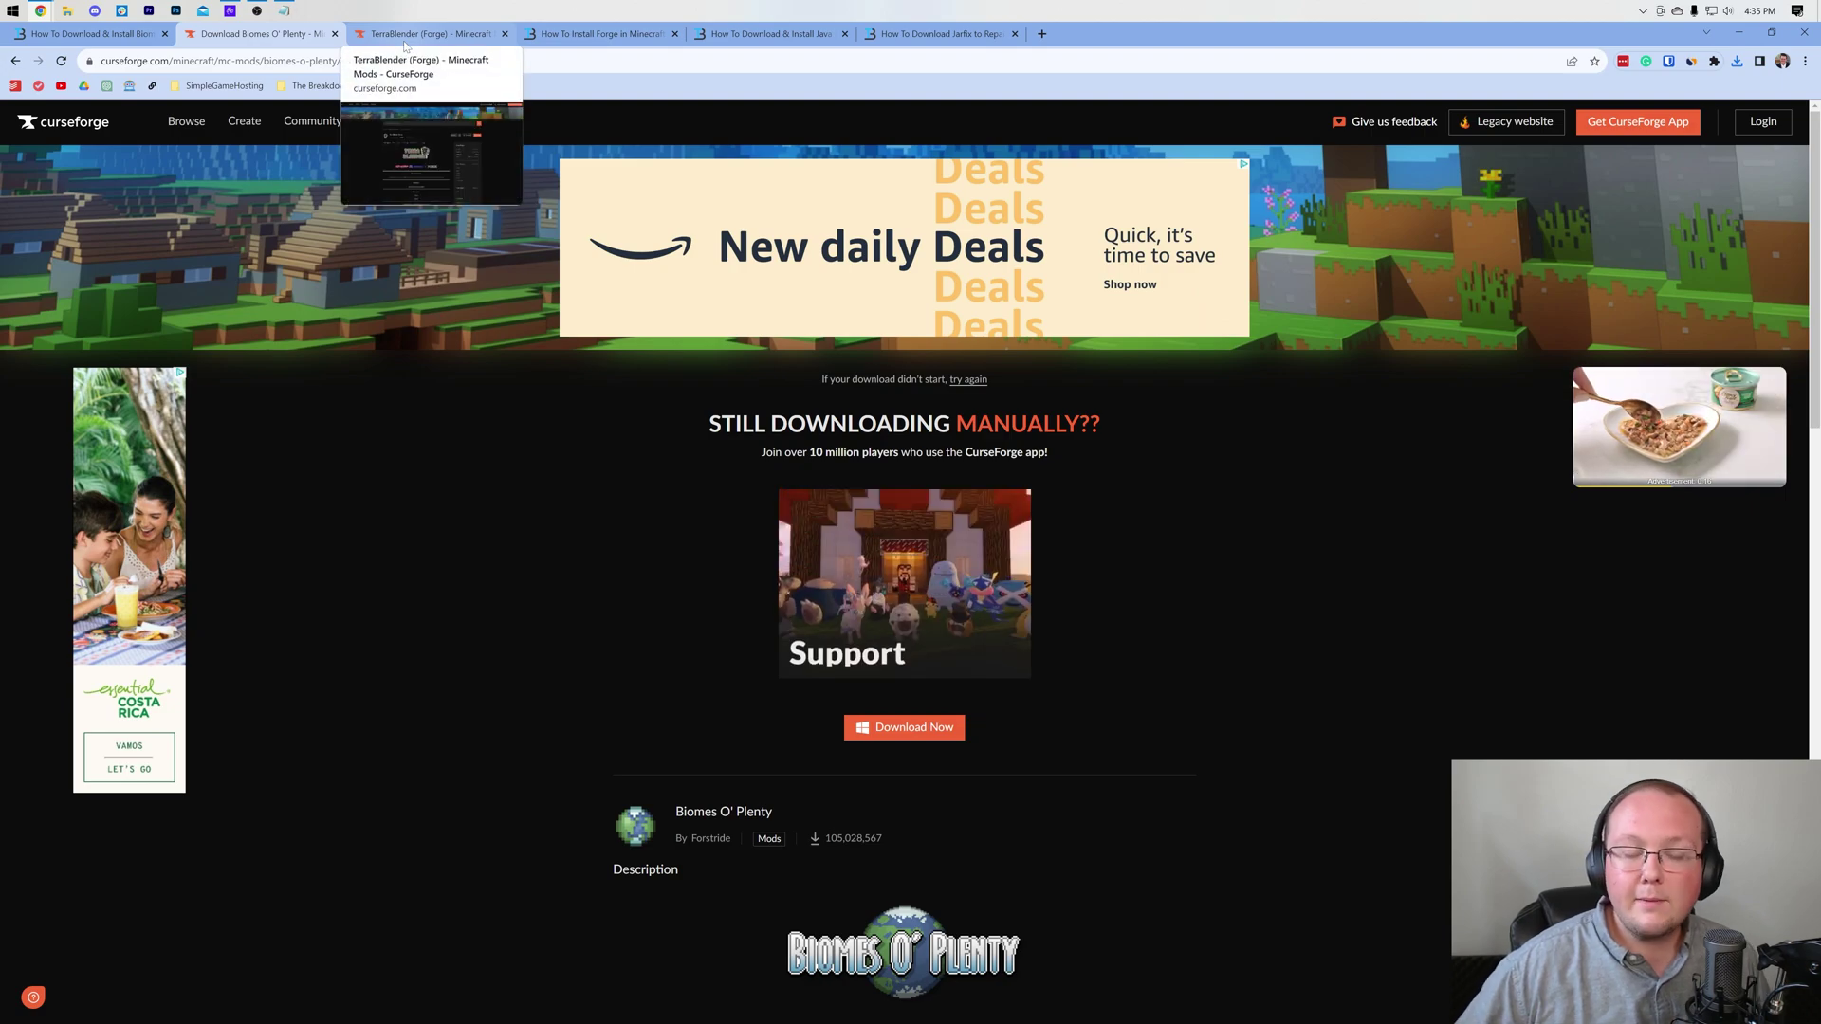
Download the TerraBlender (Forge) file for Minecraft 1.20.1 uploaded on Jul 16, 2023.
left_click(406, 38)
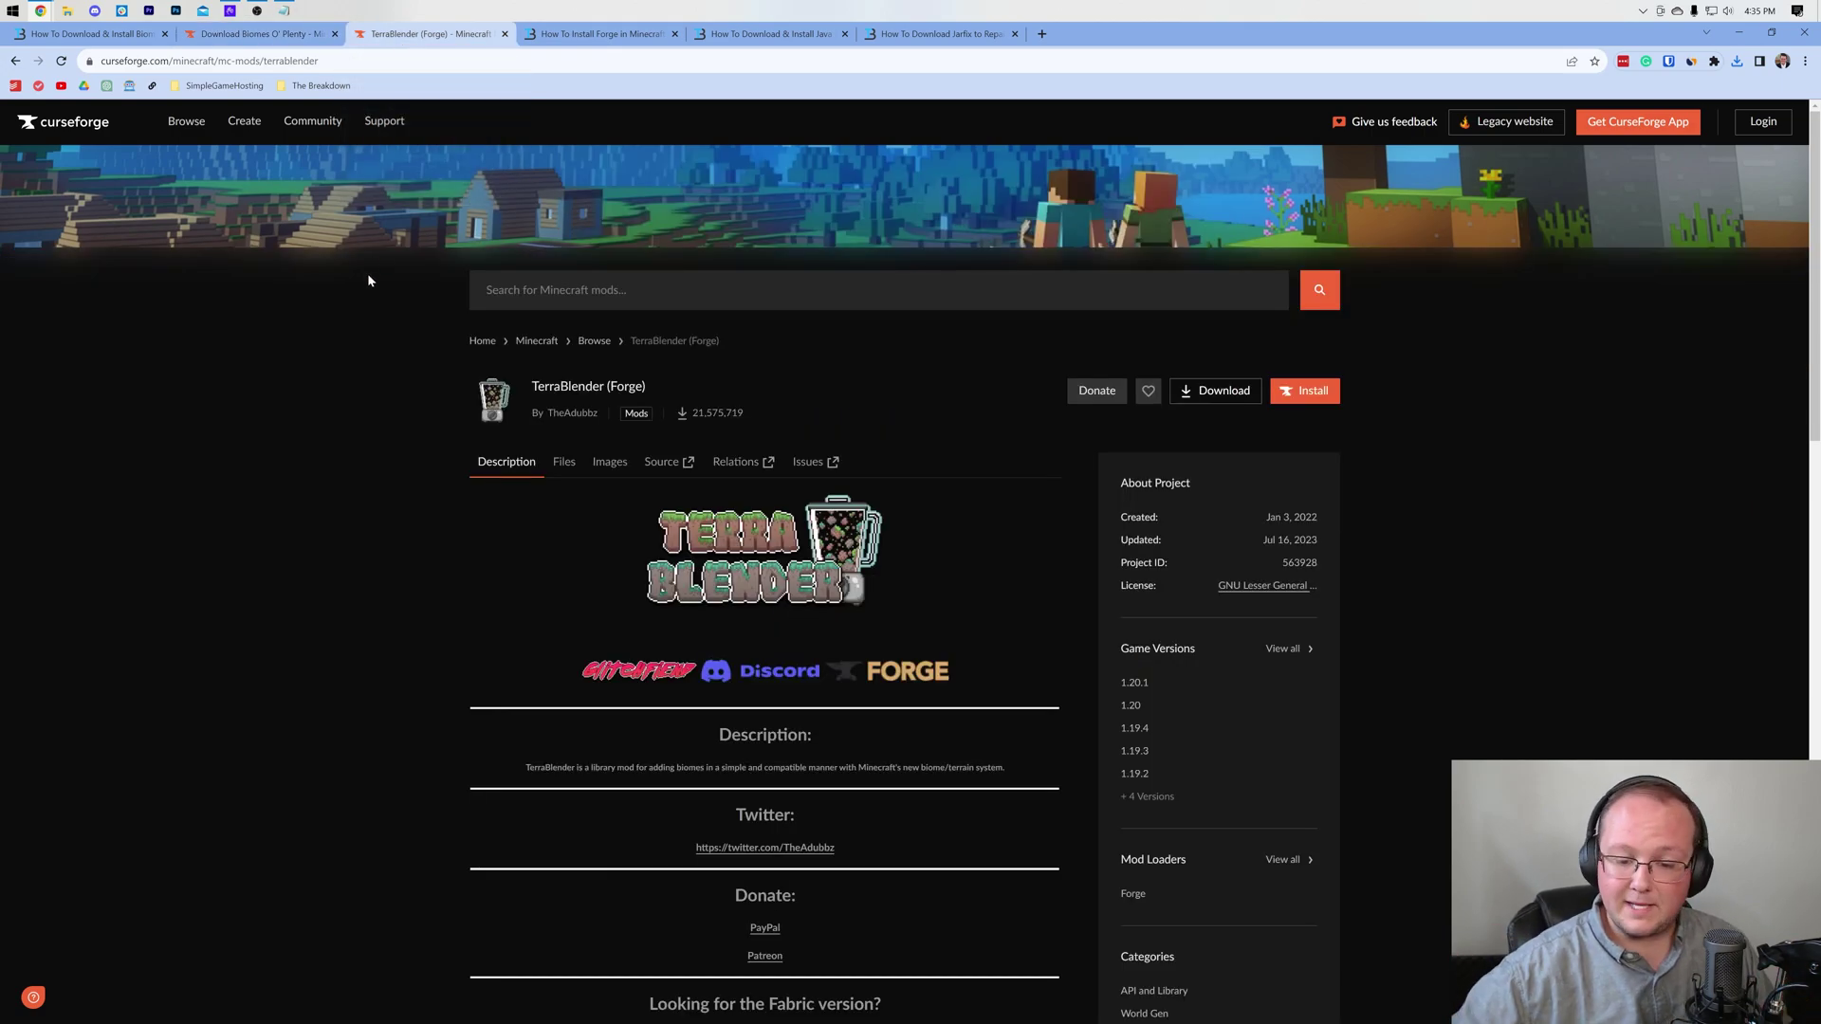
left_click(257, 33)
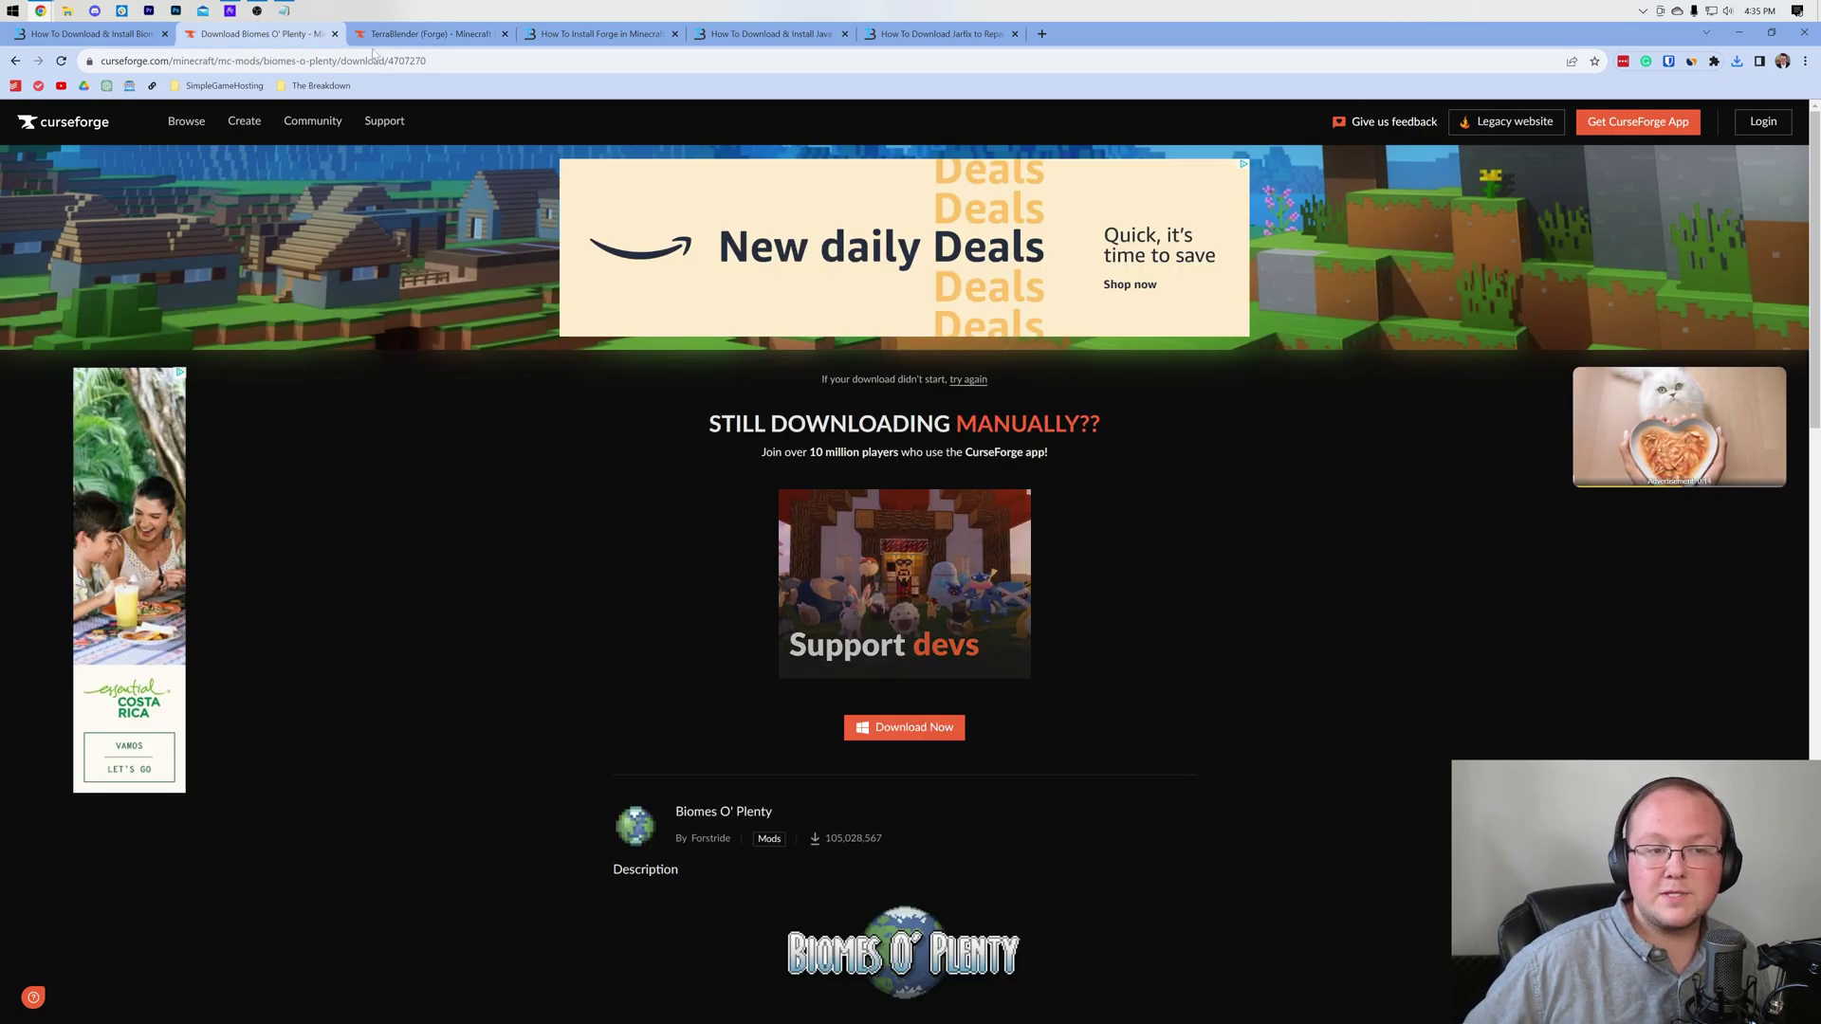
left_click(427, 33)
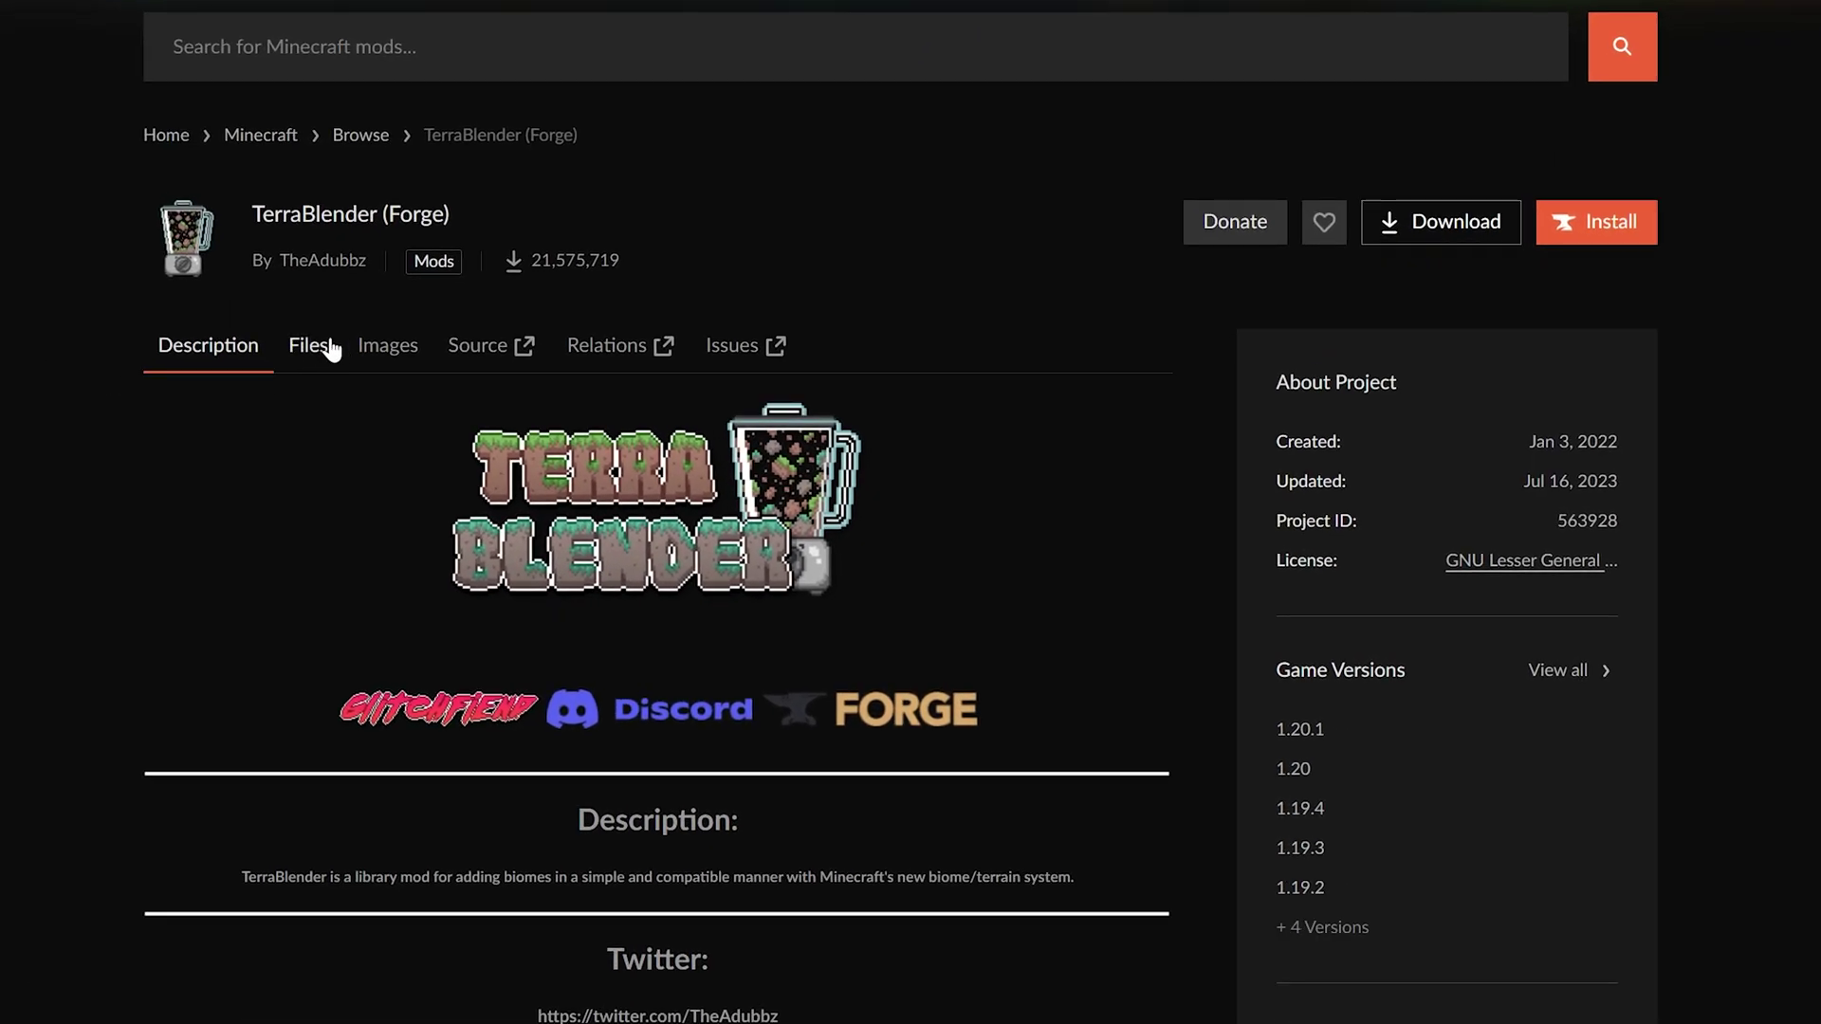
left_click(327, 348)
scroll(284, 351, "down", 1)
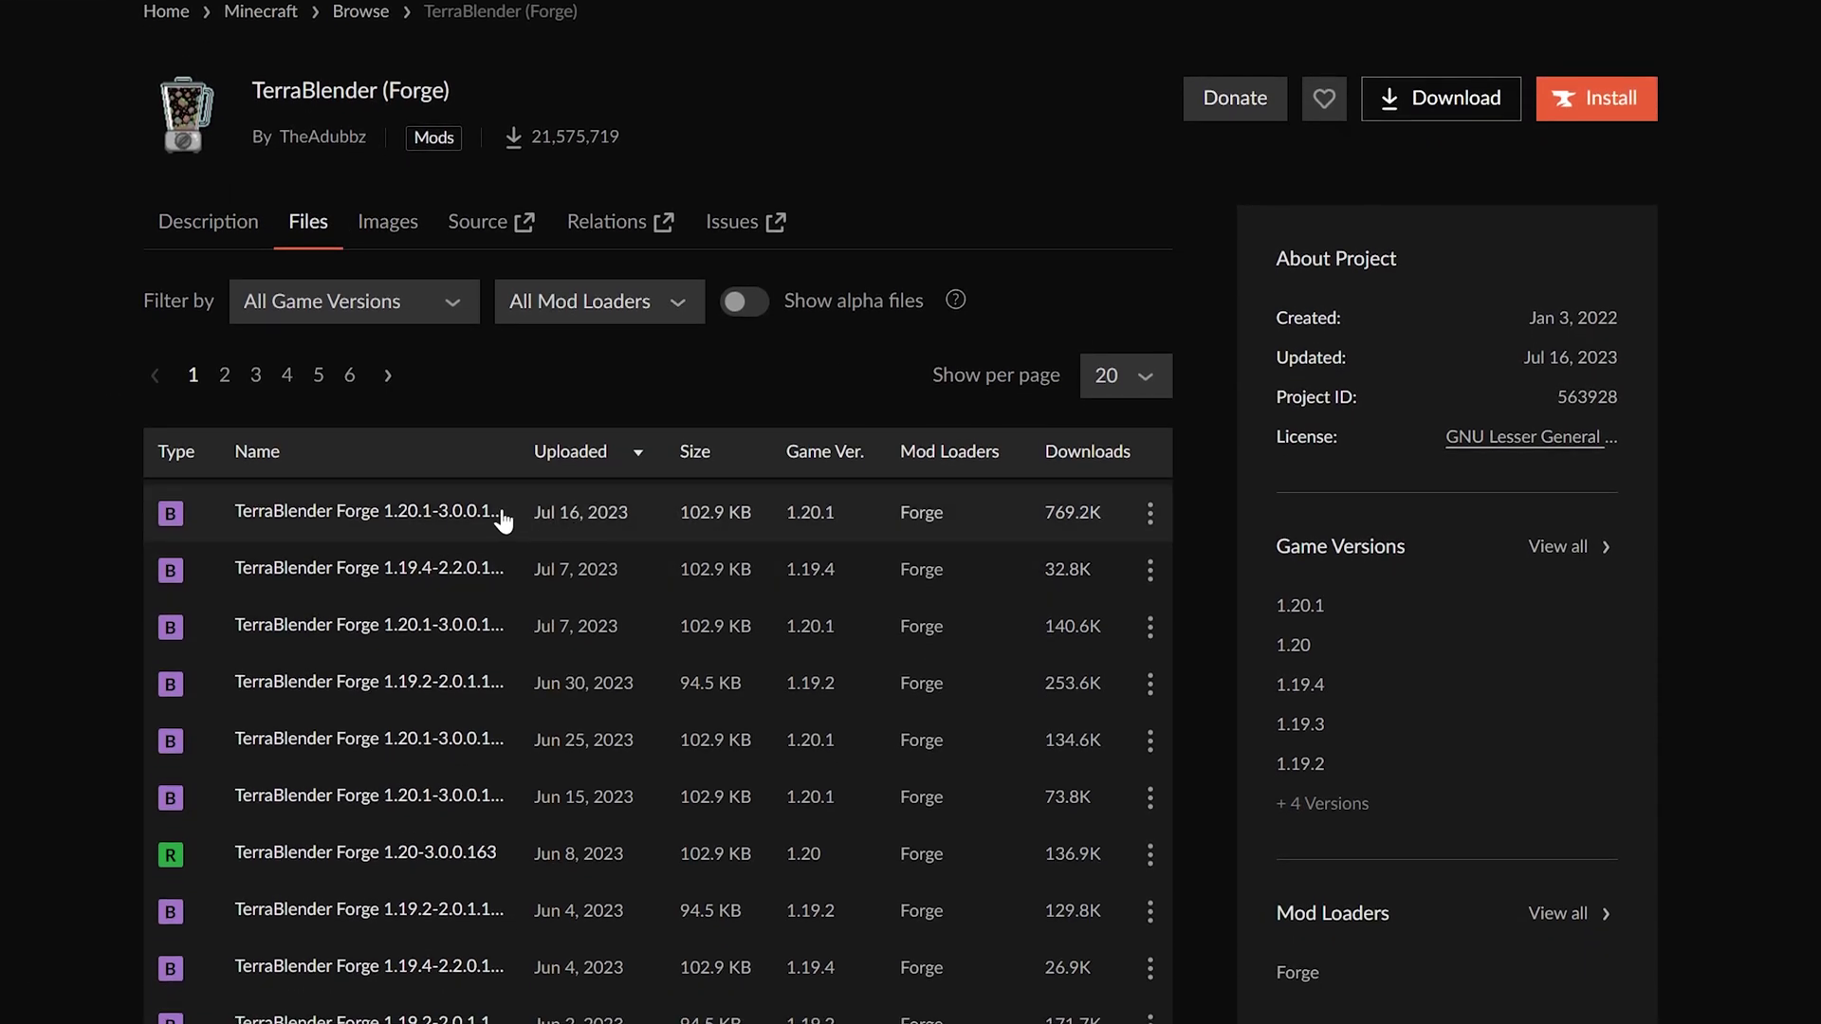
left_click(1151, 515)
left_click(1213, 628)
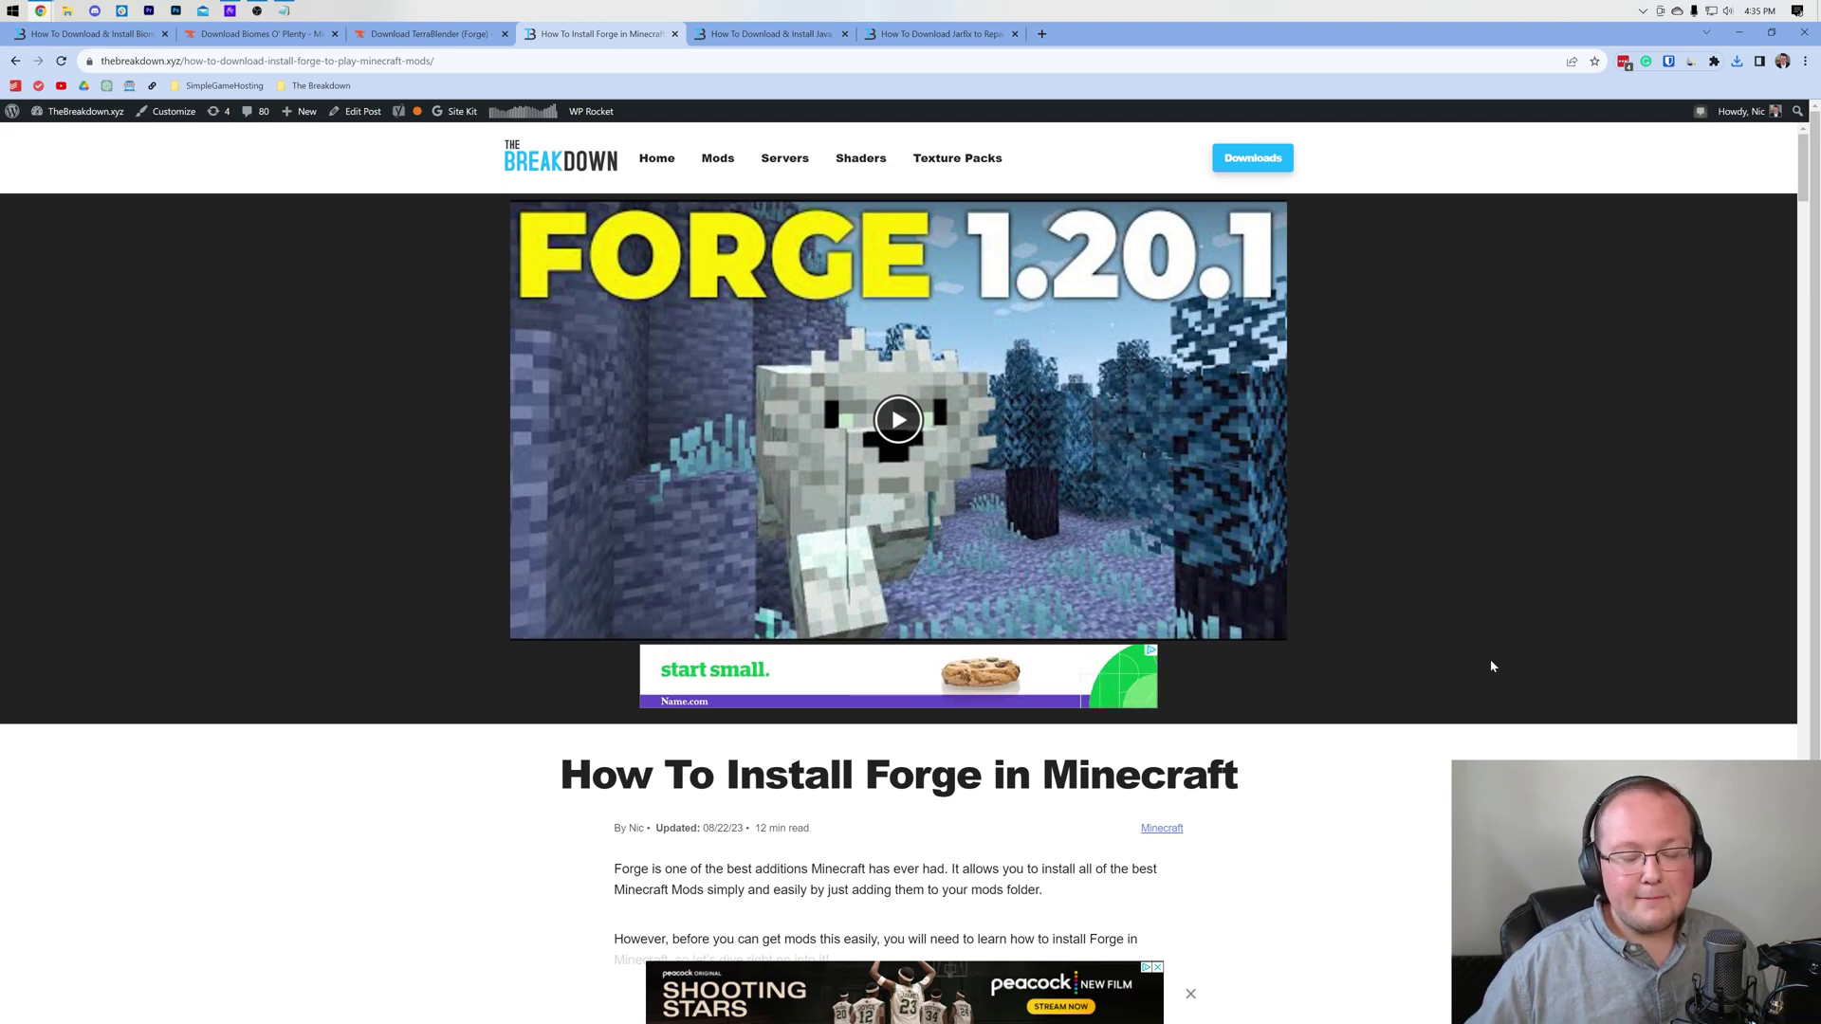
Look through the Forge installation guide, including its list of covered topics and its troubleshooting section links.
scroll(1186, 485, "down", 8)
scroll(1185, 485, "down", 2)
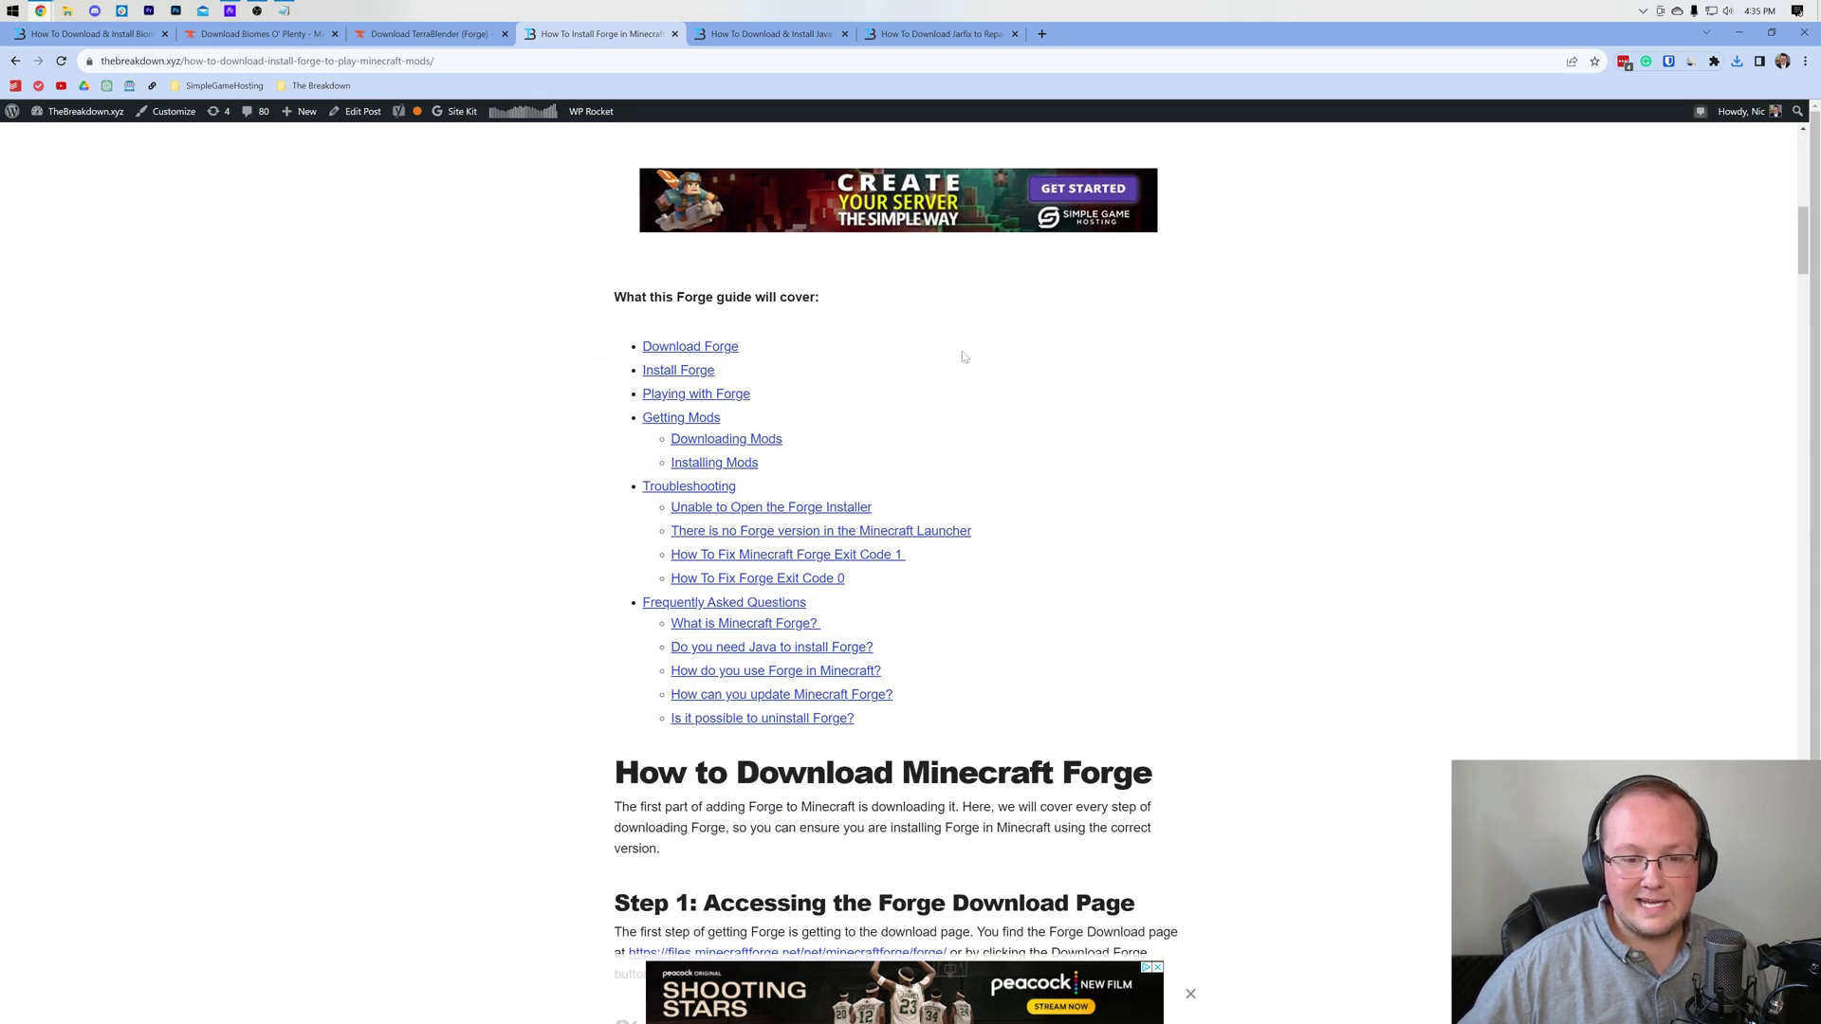
scroll(1233, 482, "up", 10)
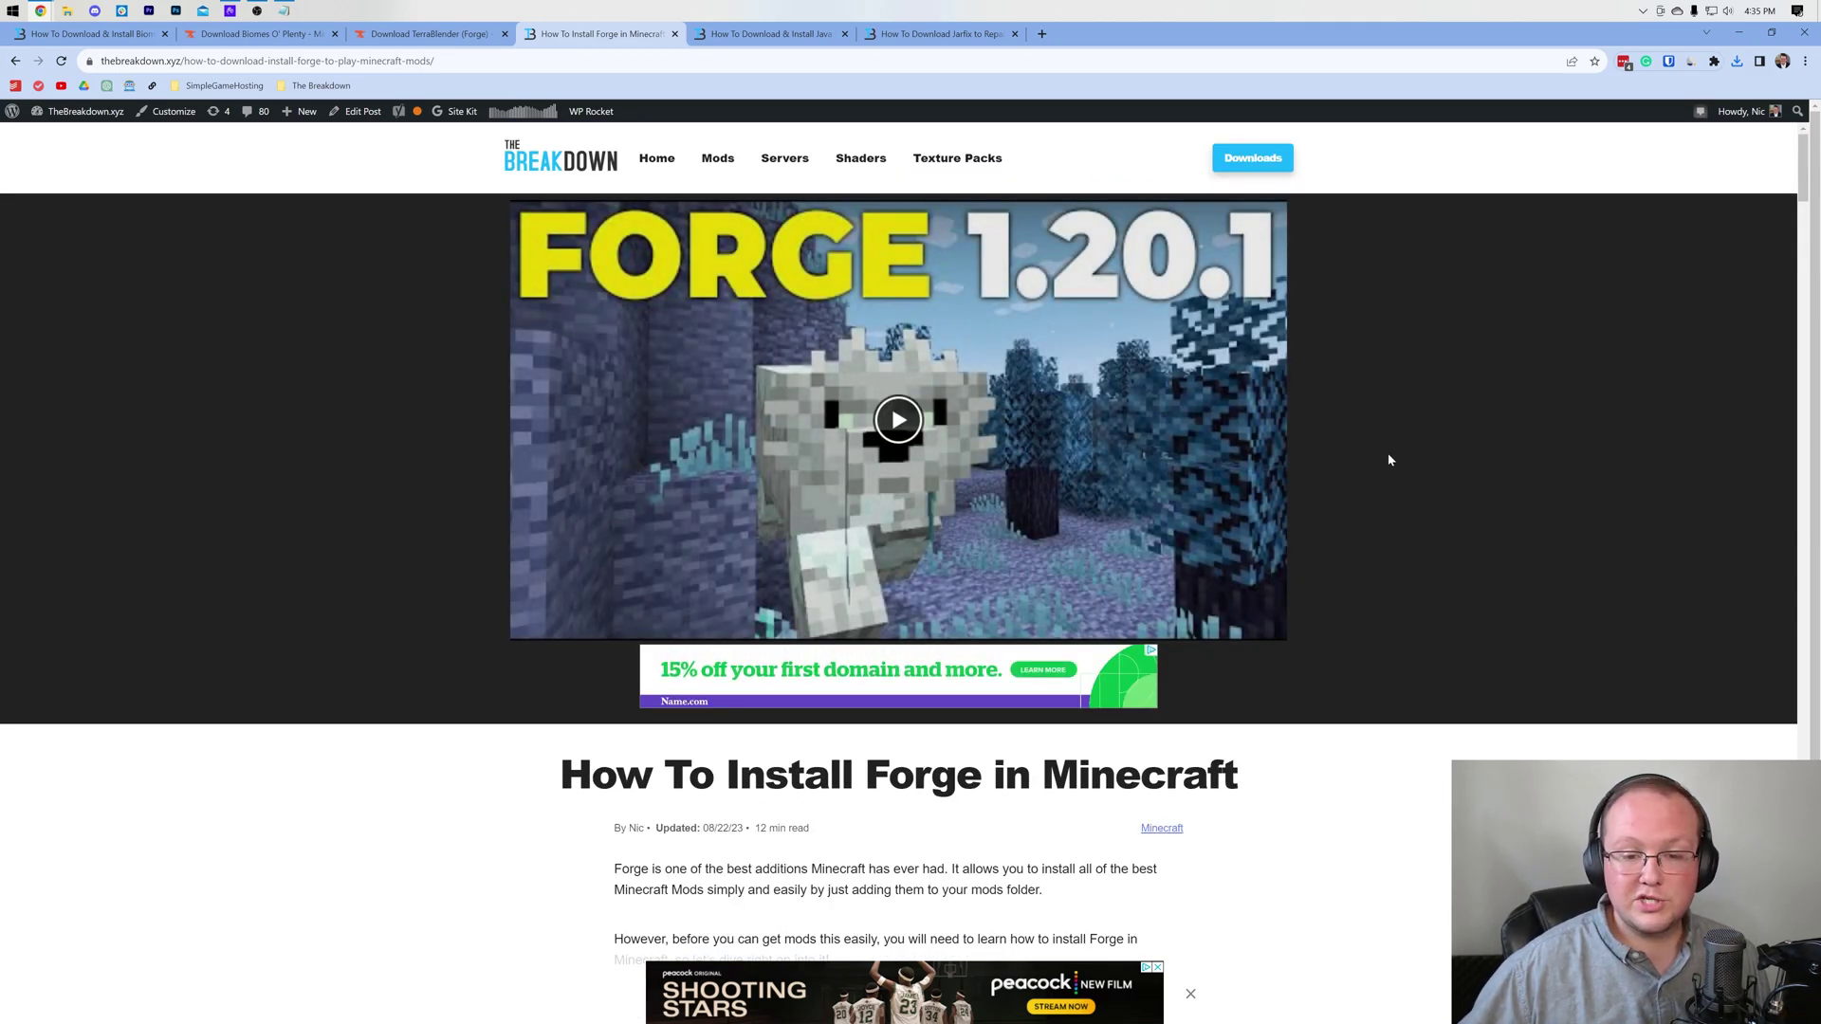
scroll(1371, 261, "down", 10)
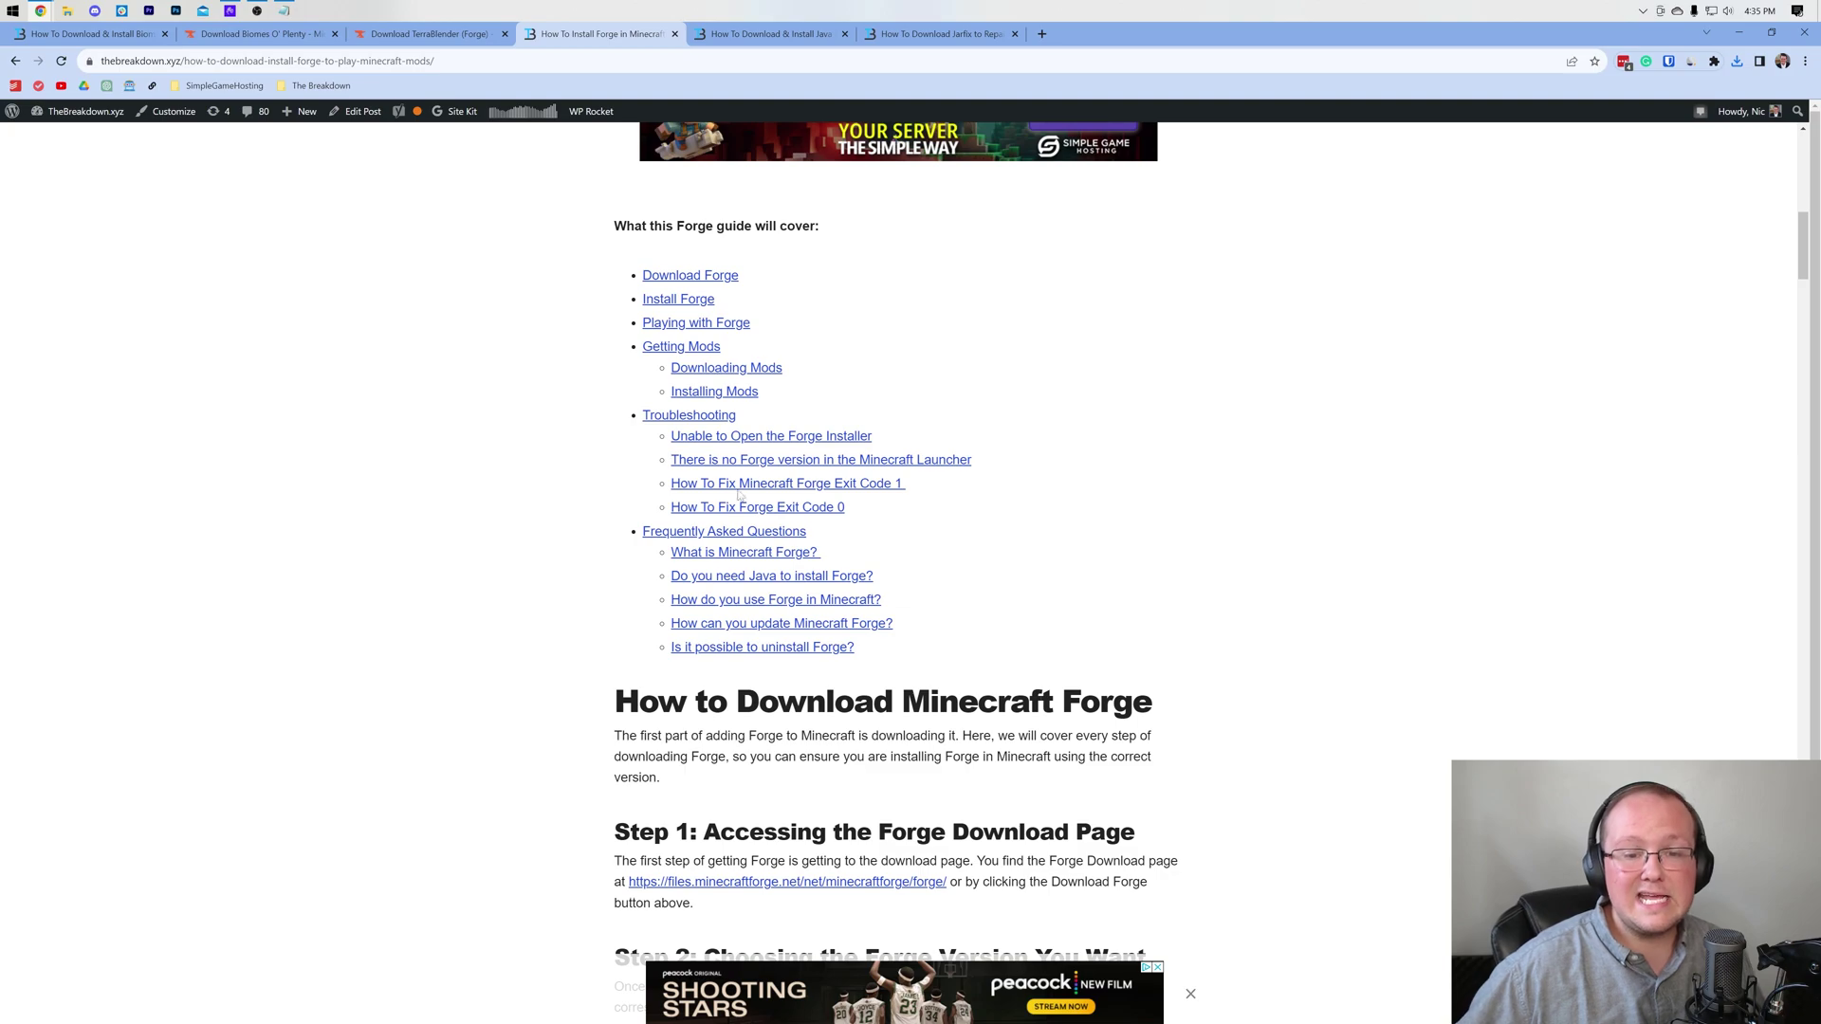
scroll(739, 494, "down", 1)
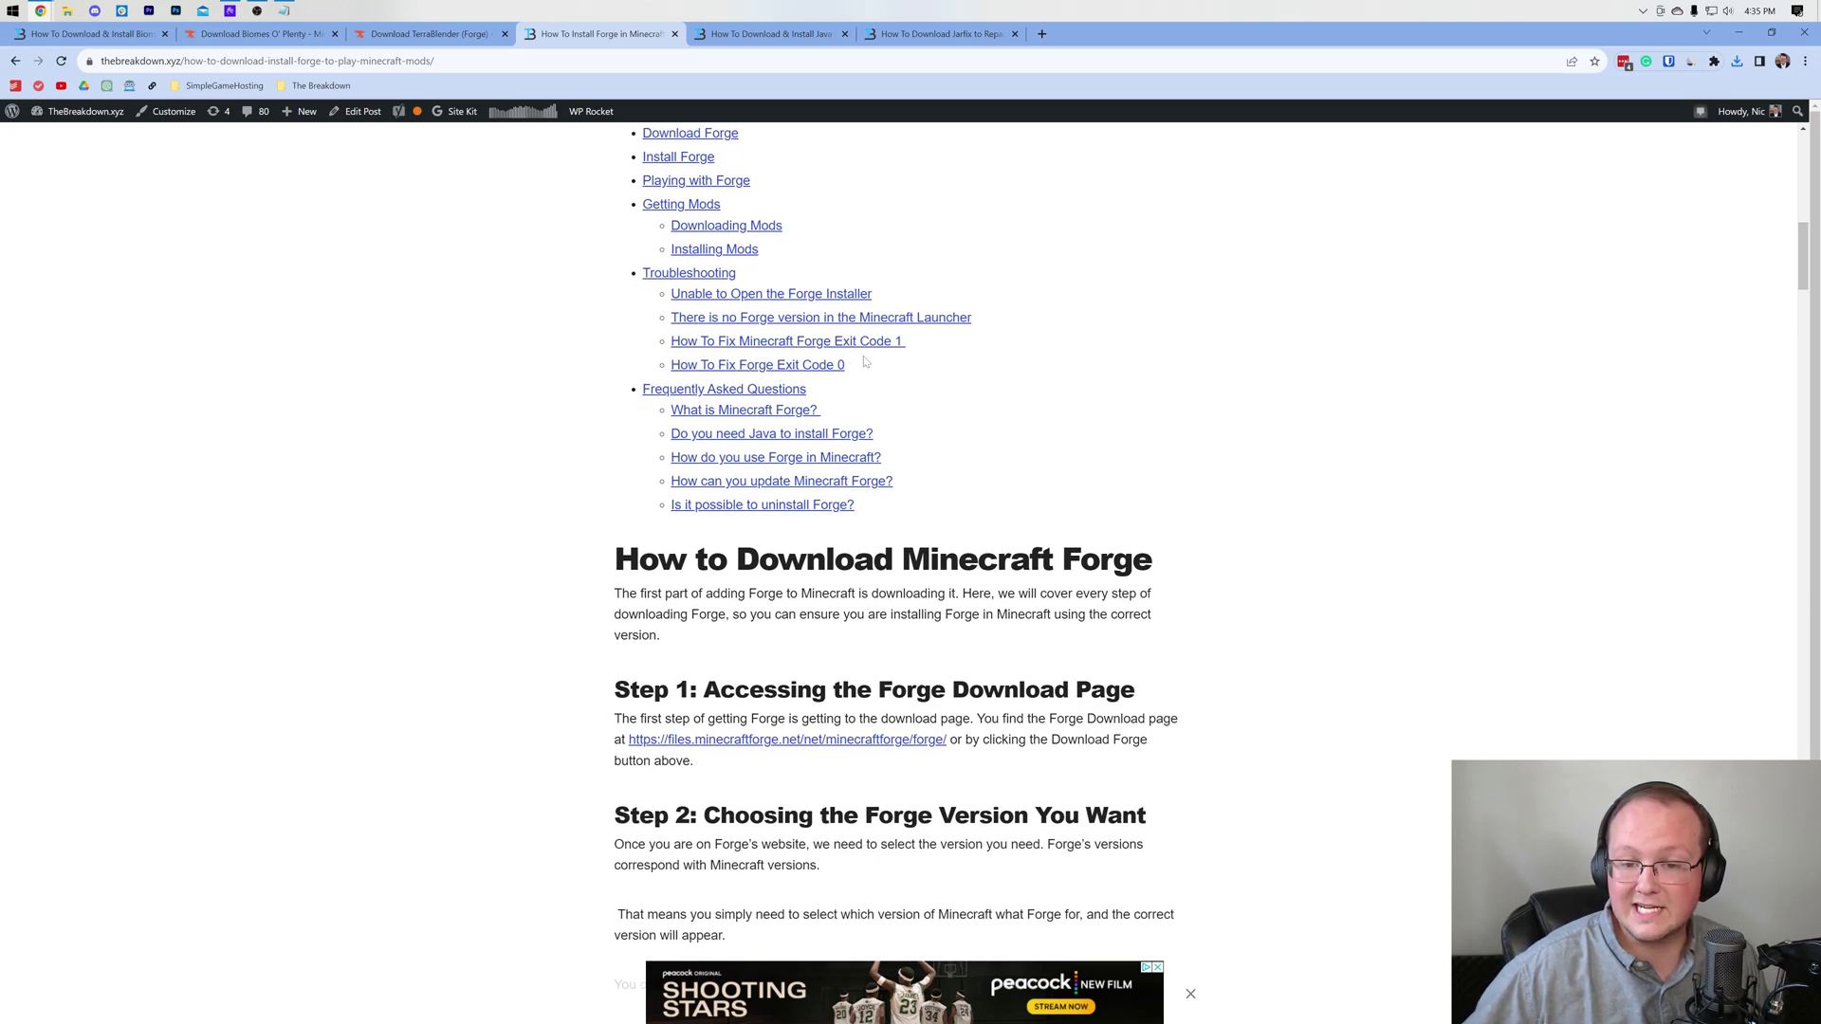
scroll(933, 383, "up", 1)
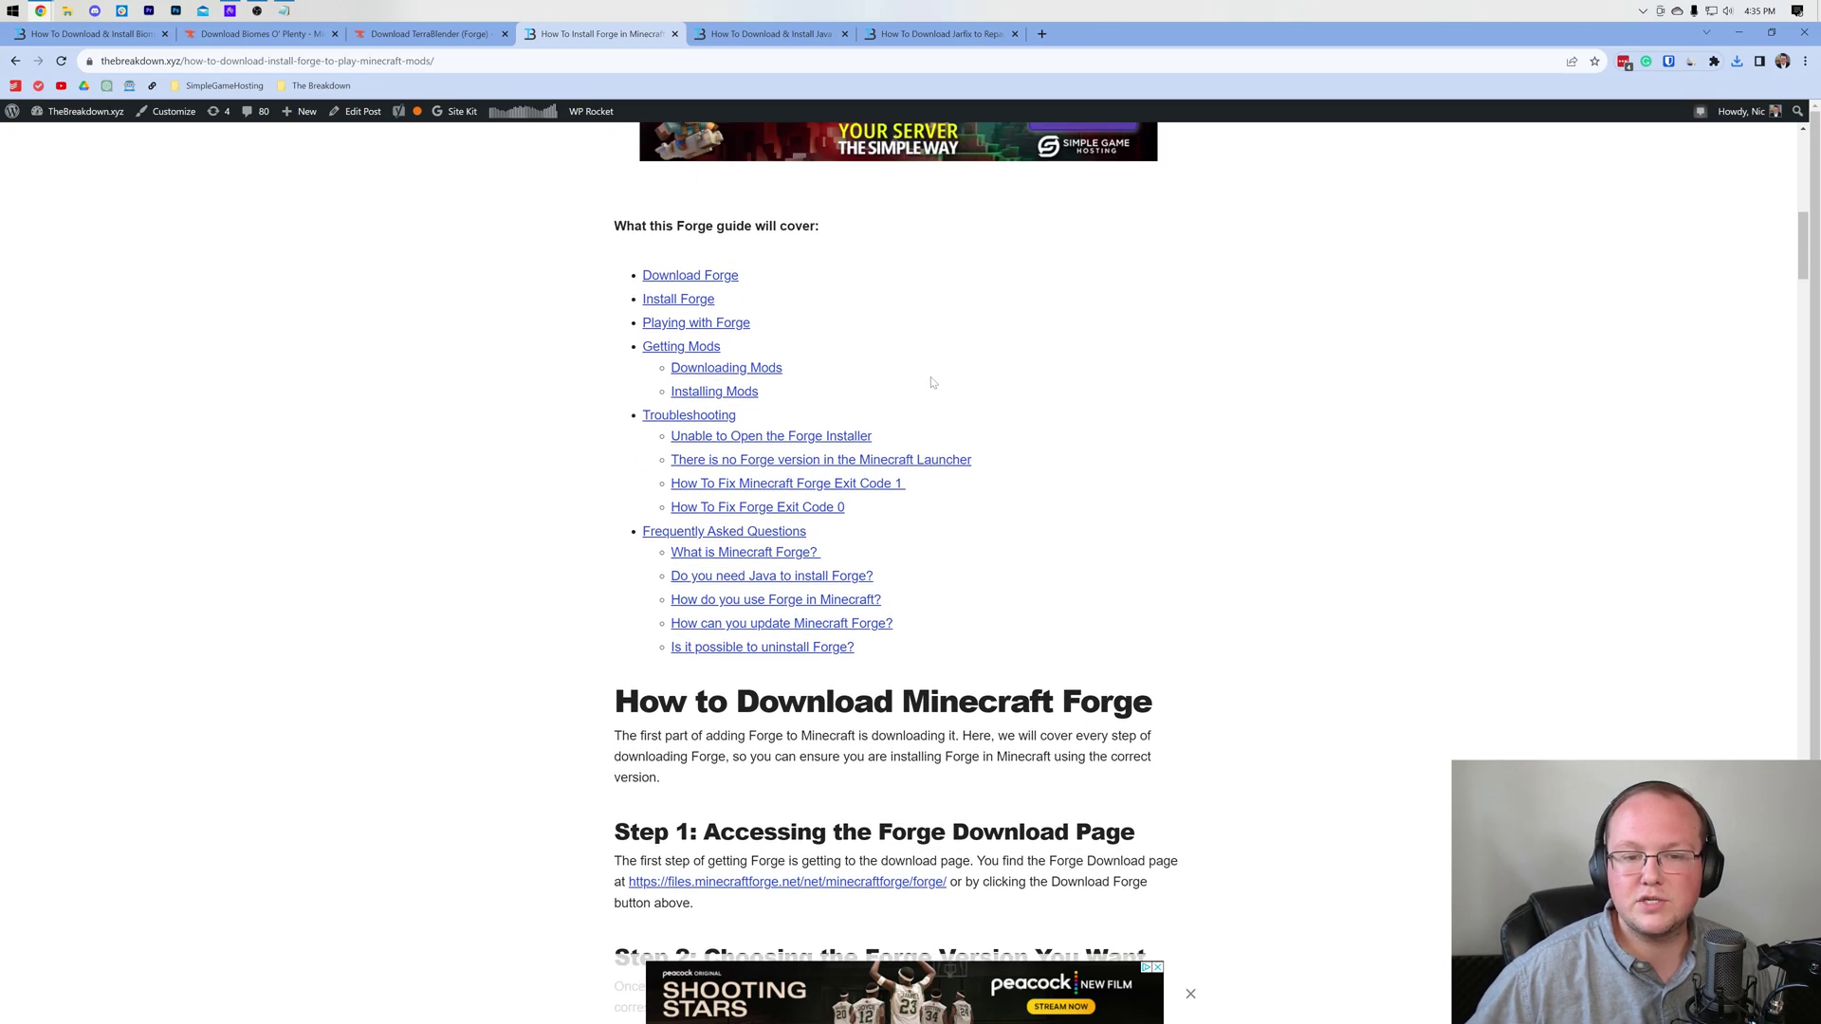
scroll(969, 400, "up", 4)
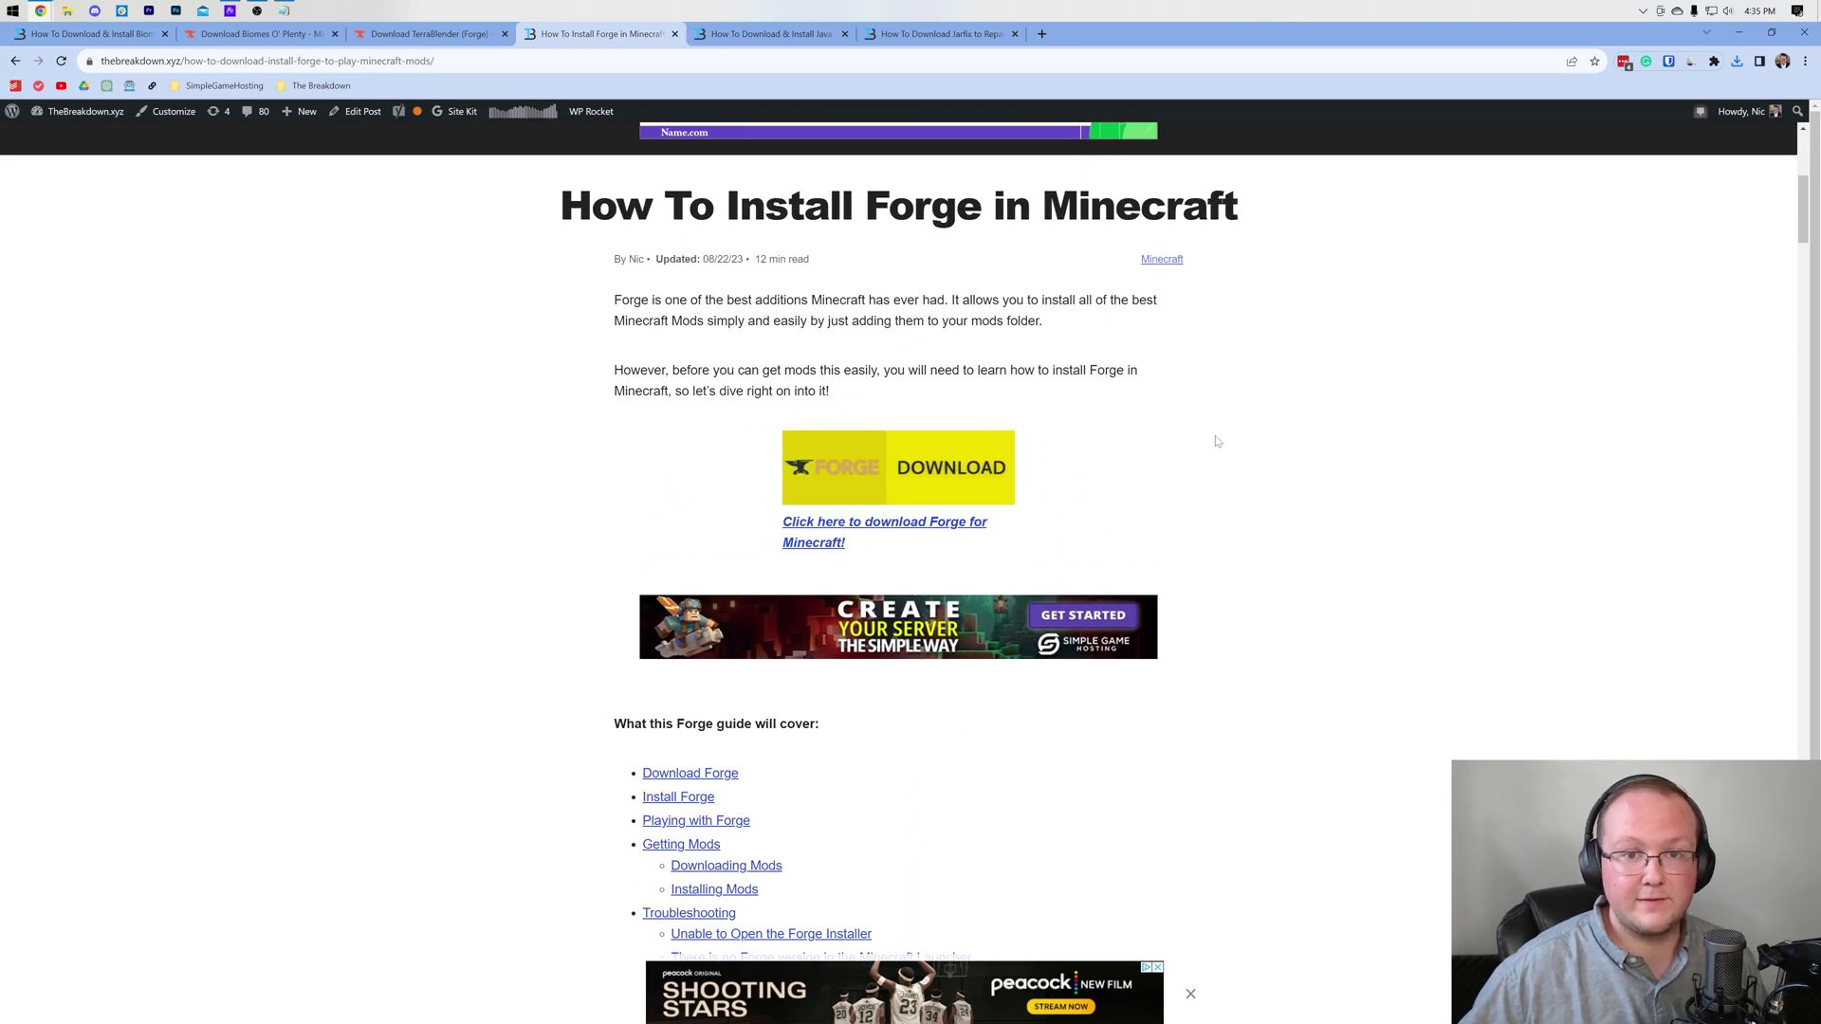
Go from the guide to the Forge download page and download the recommended installer for Minecraft 1.20.1.
left_click(875, 458)
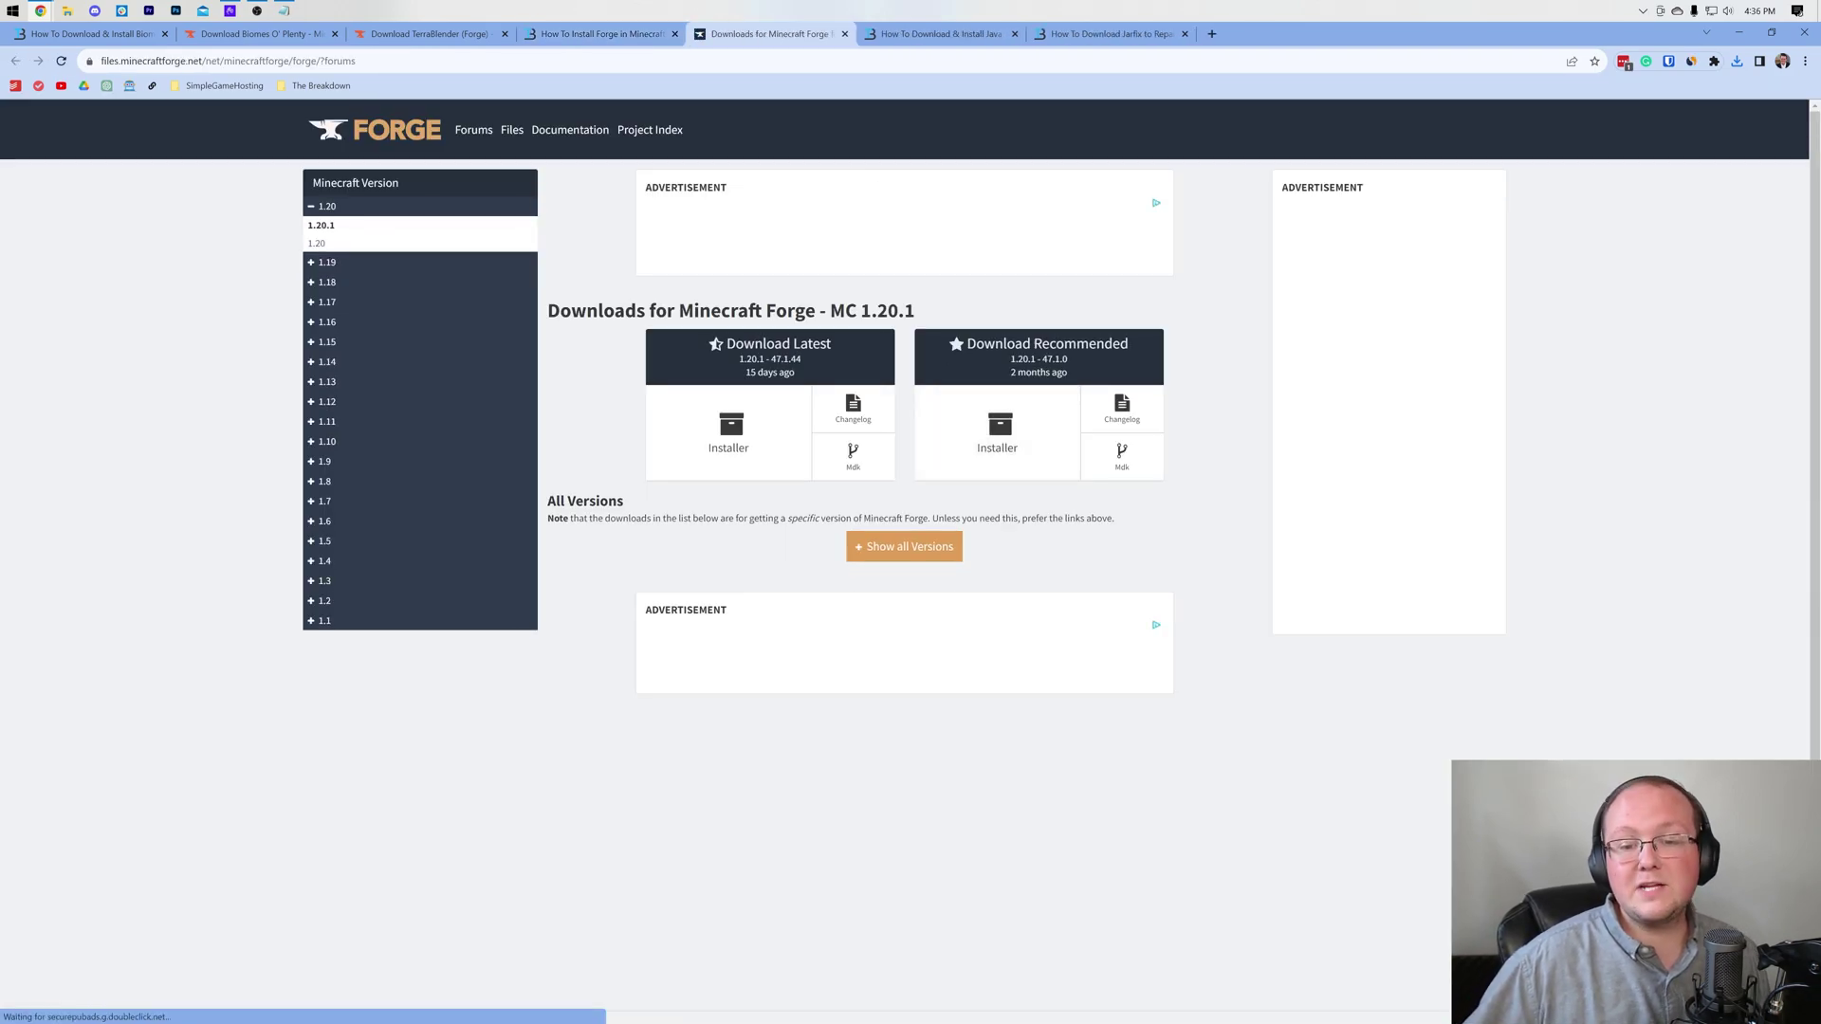
left_click_drag(828, 311, 916, 311)
left_click(916, 311)
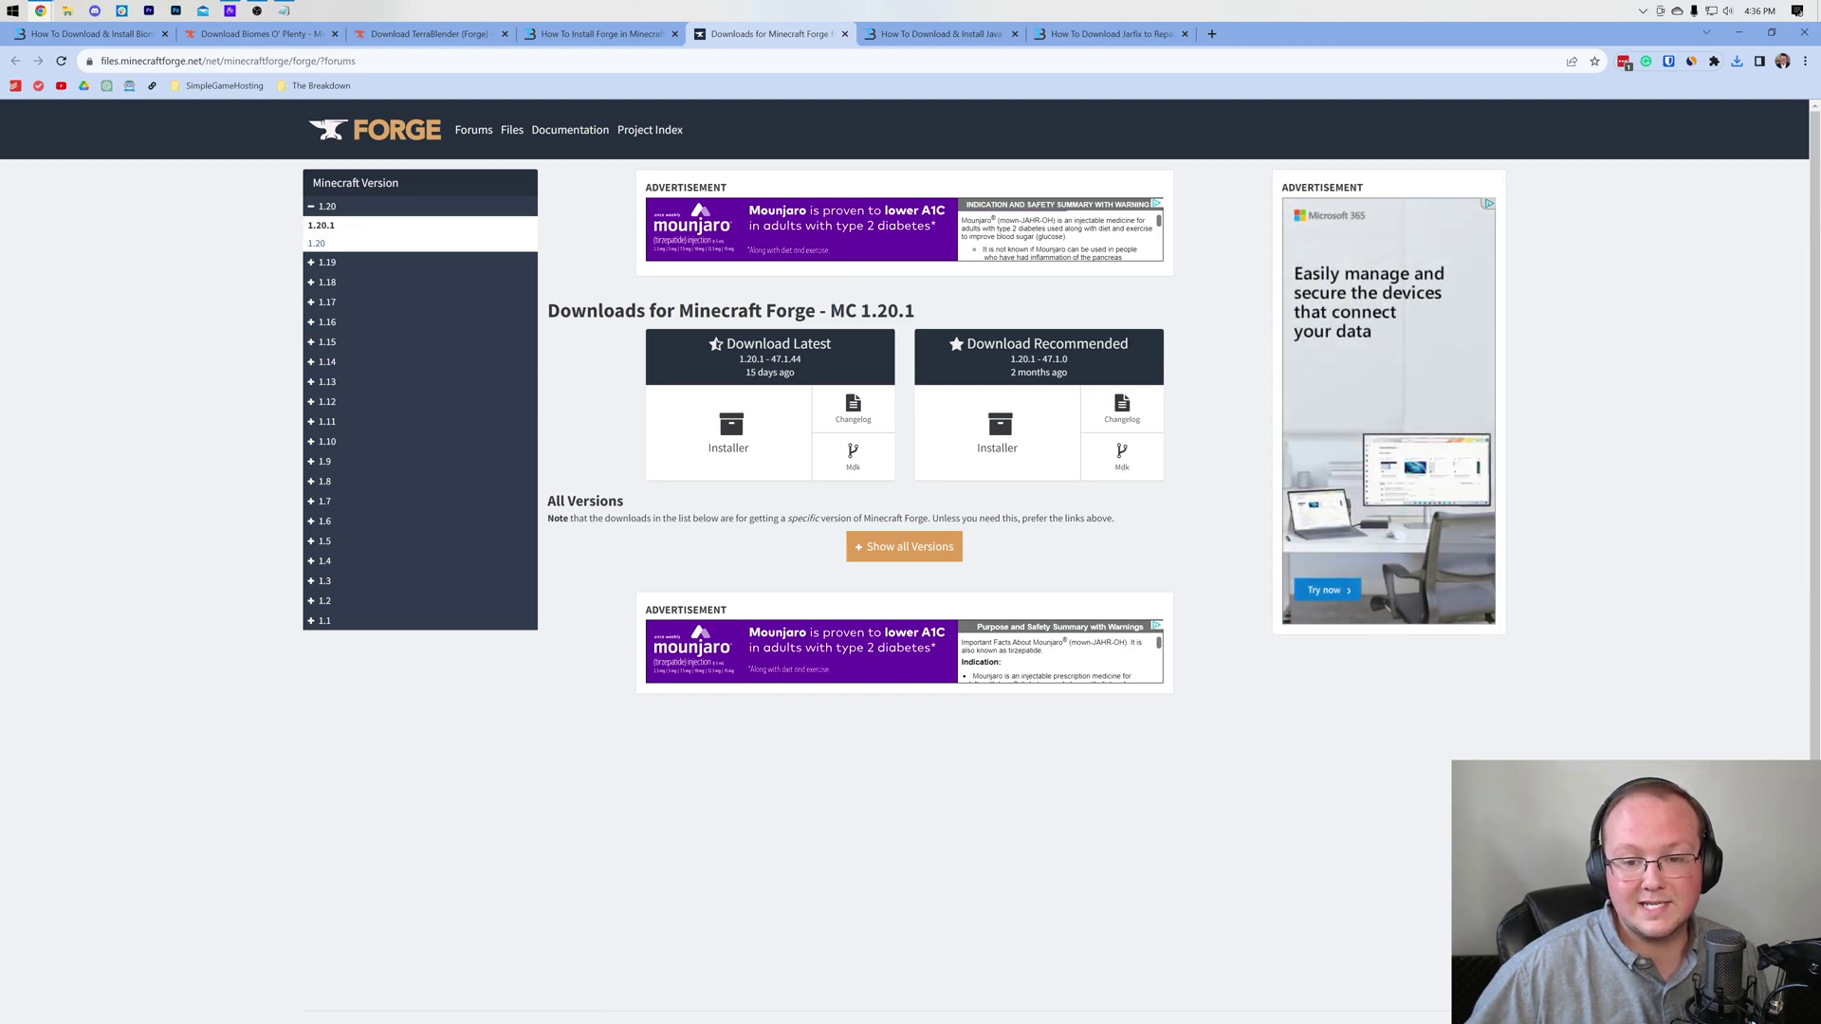
left_click(997, 431)
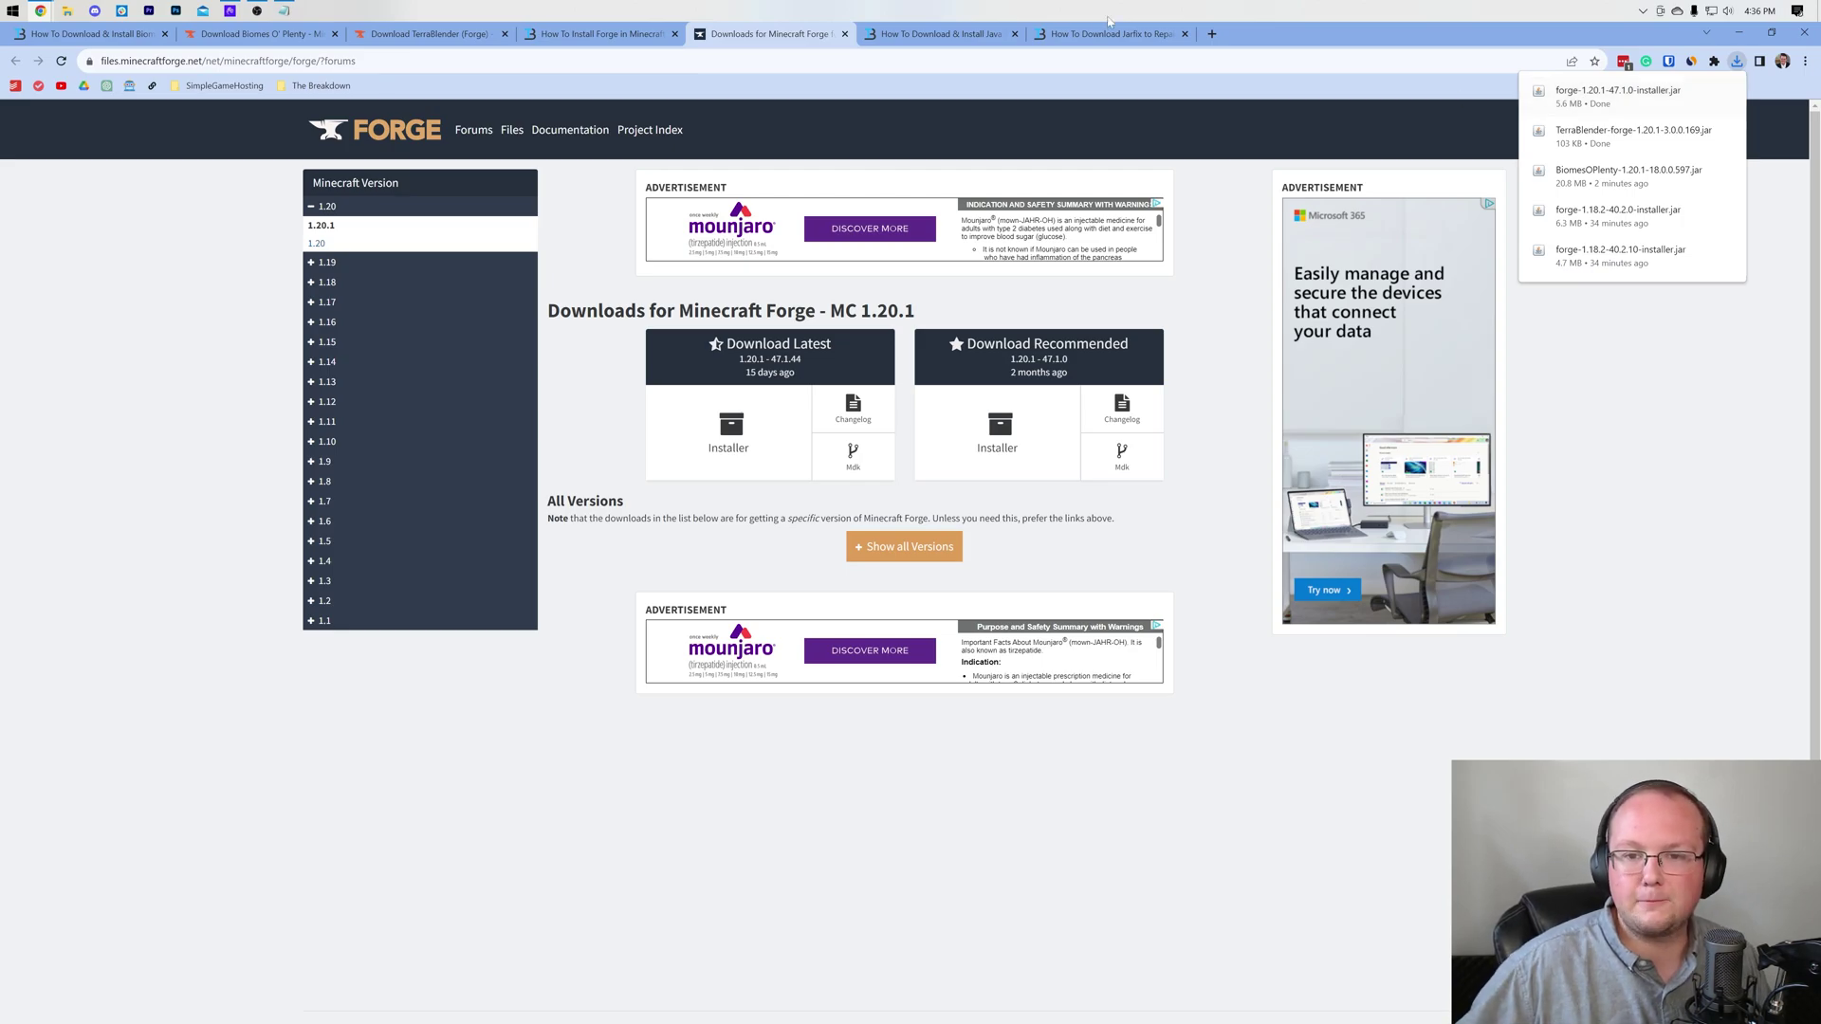
Minimize the browser and open the Downloads folder through a system search for "down".
key("ctrl+Tab")
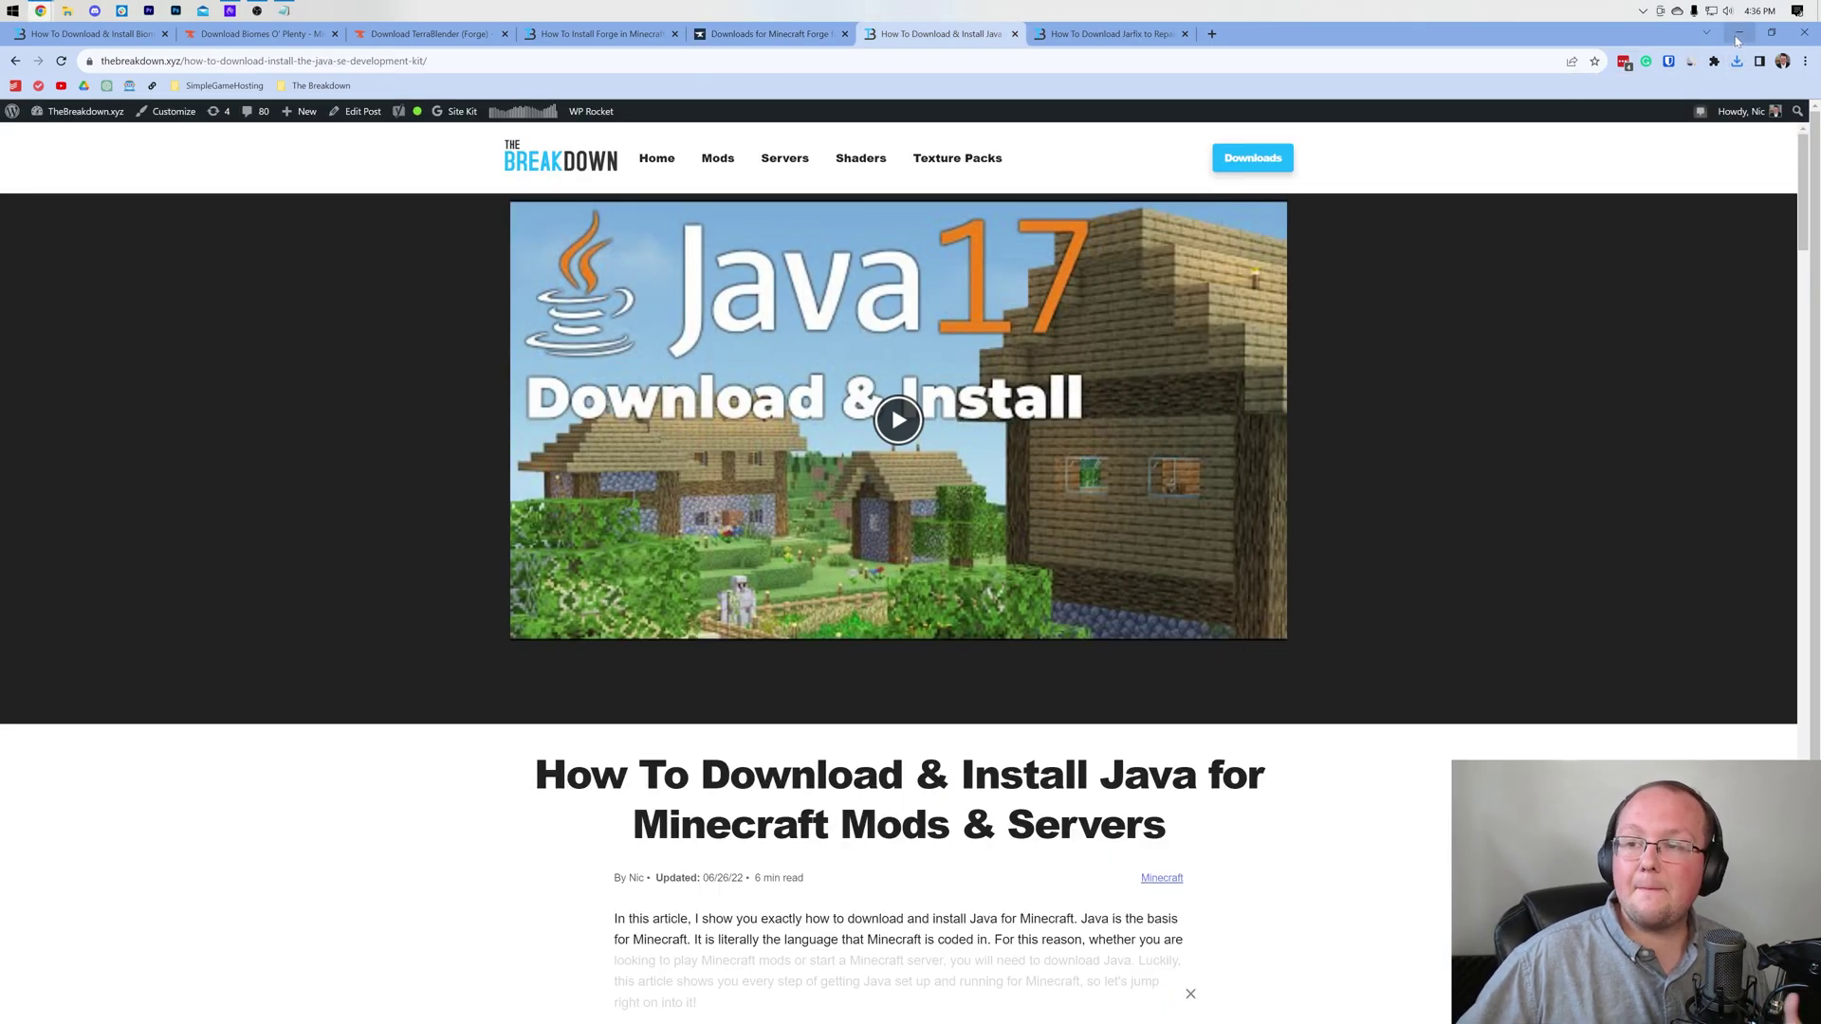
left_click(1739, 33)
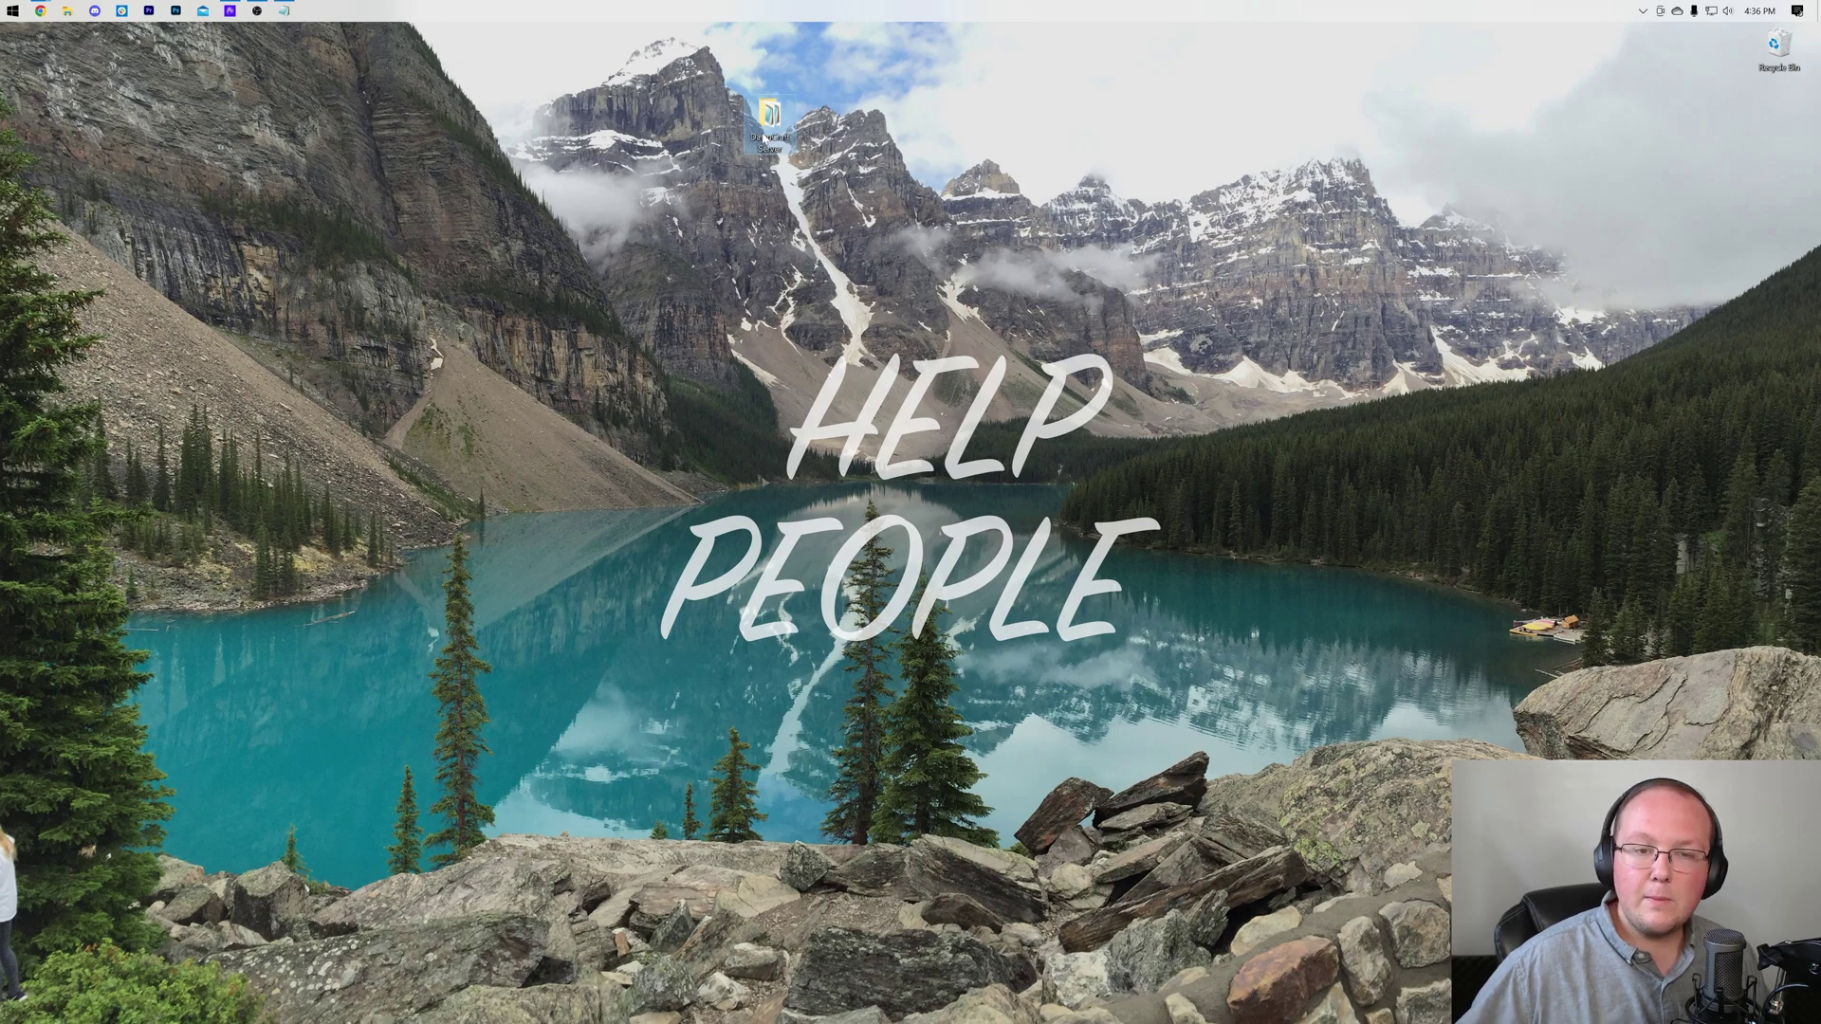
left_click_drag(770, 121, 1772, 39)
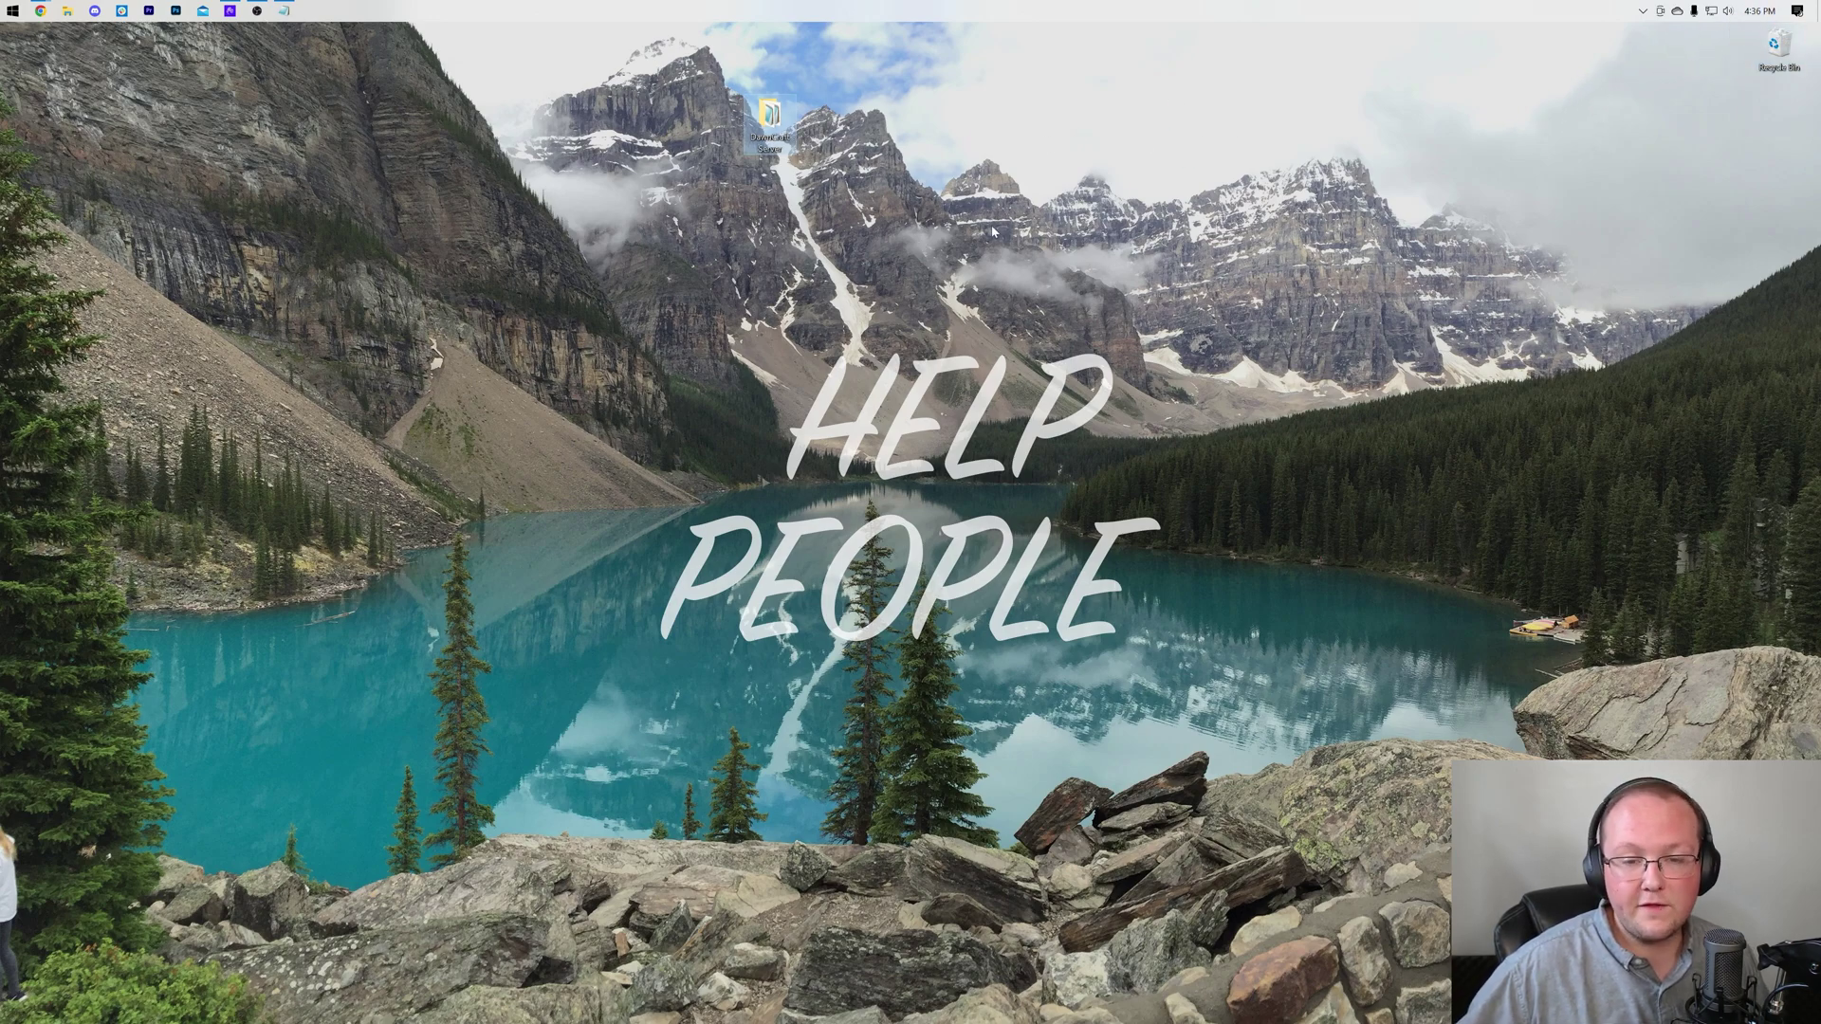
left_click(7, 9)
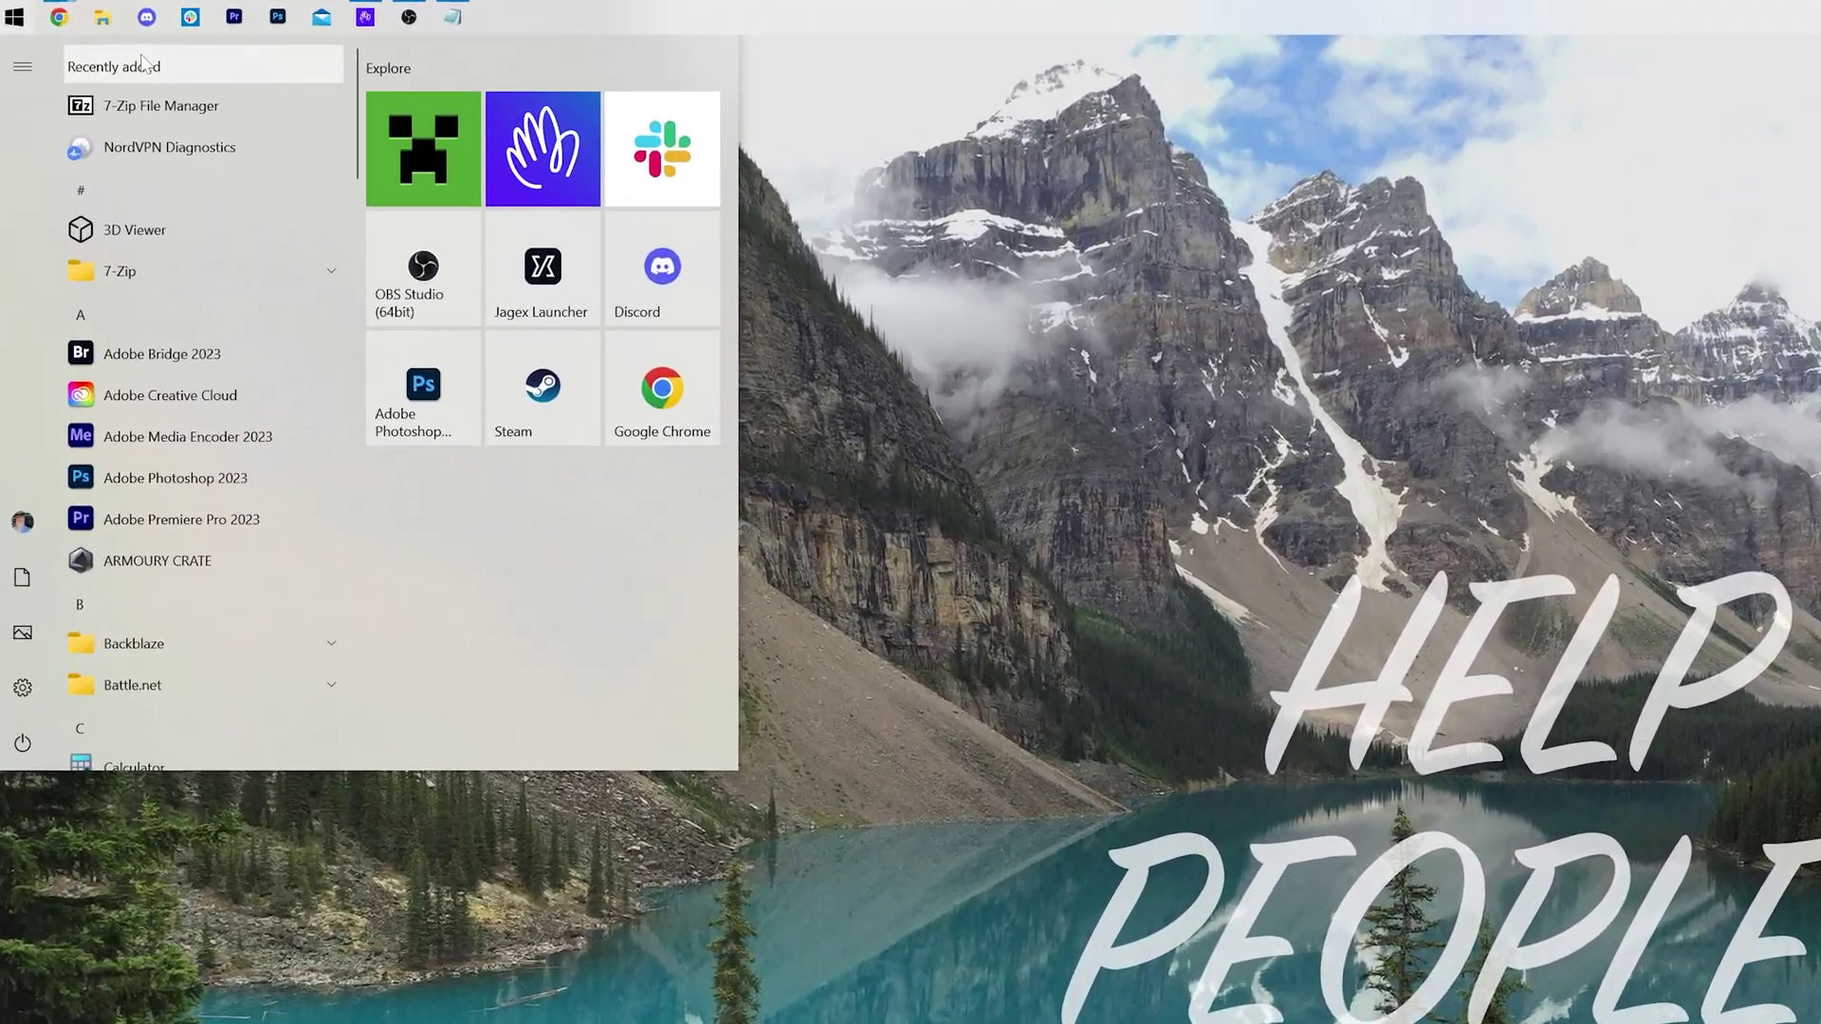
type("d")
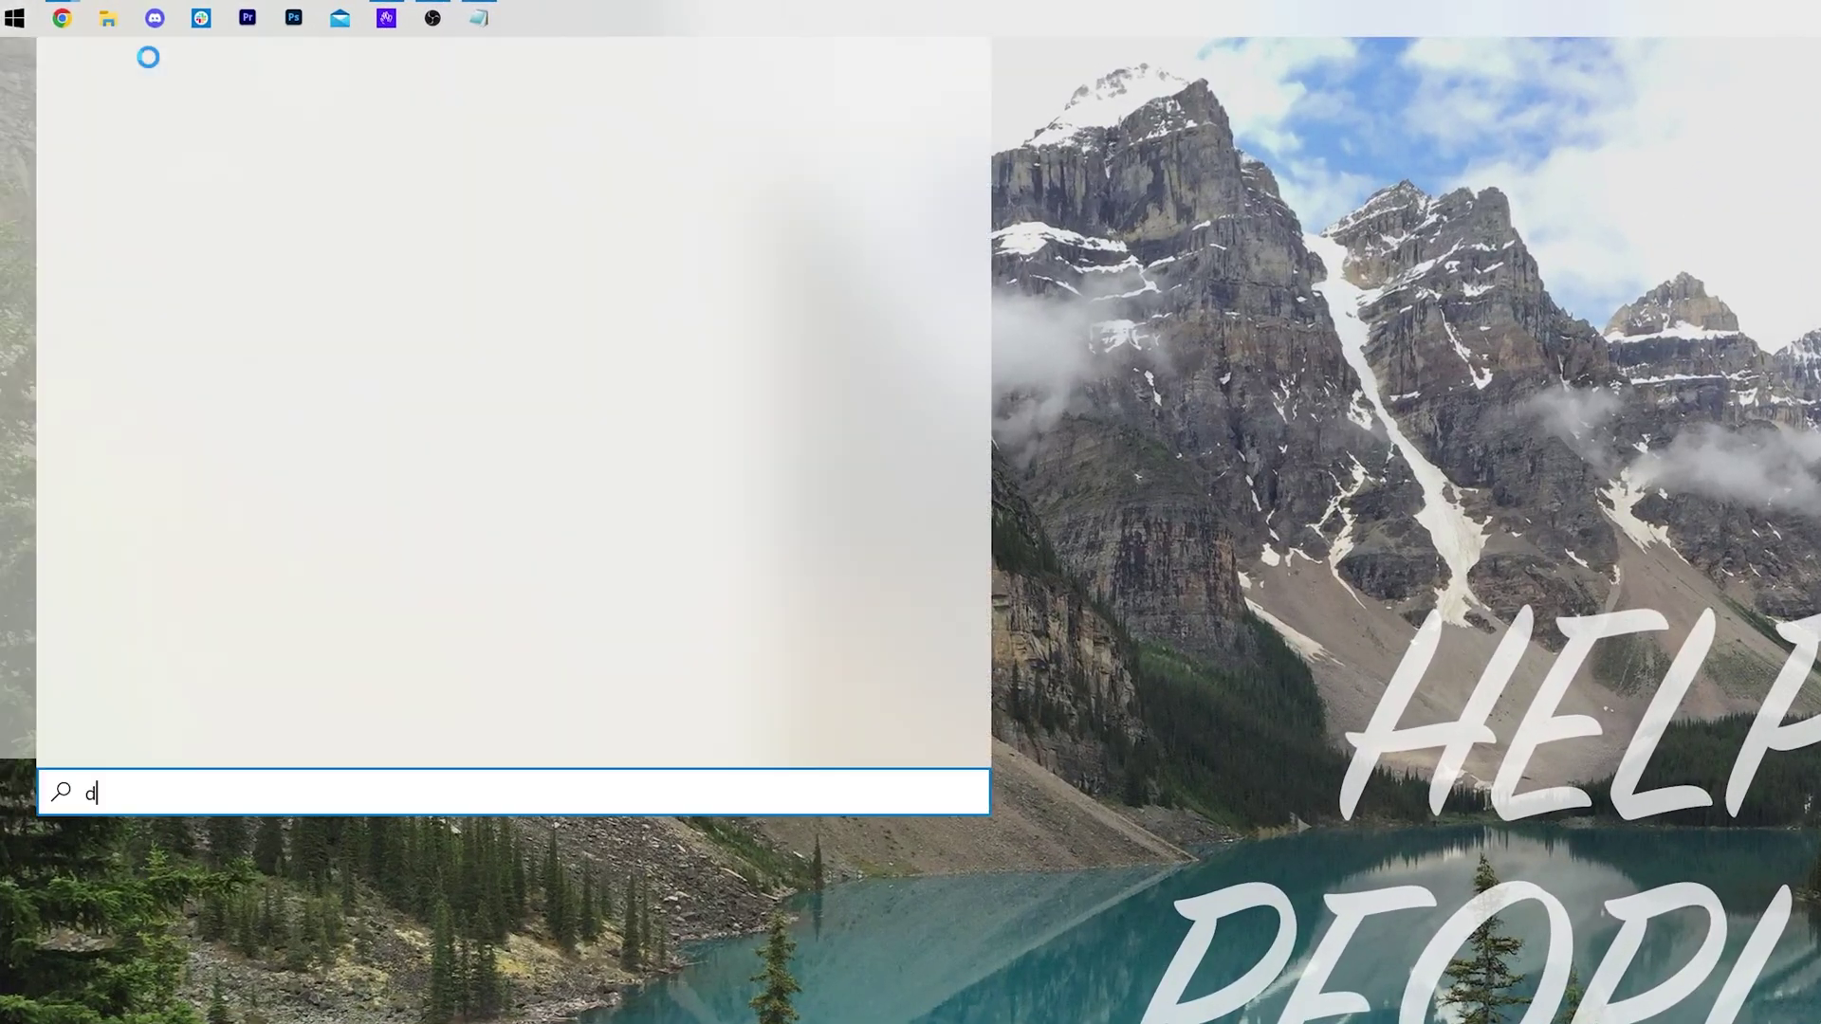
type("own")
key("Return")
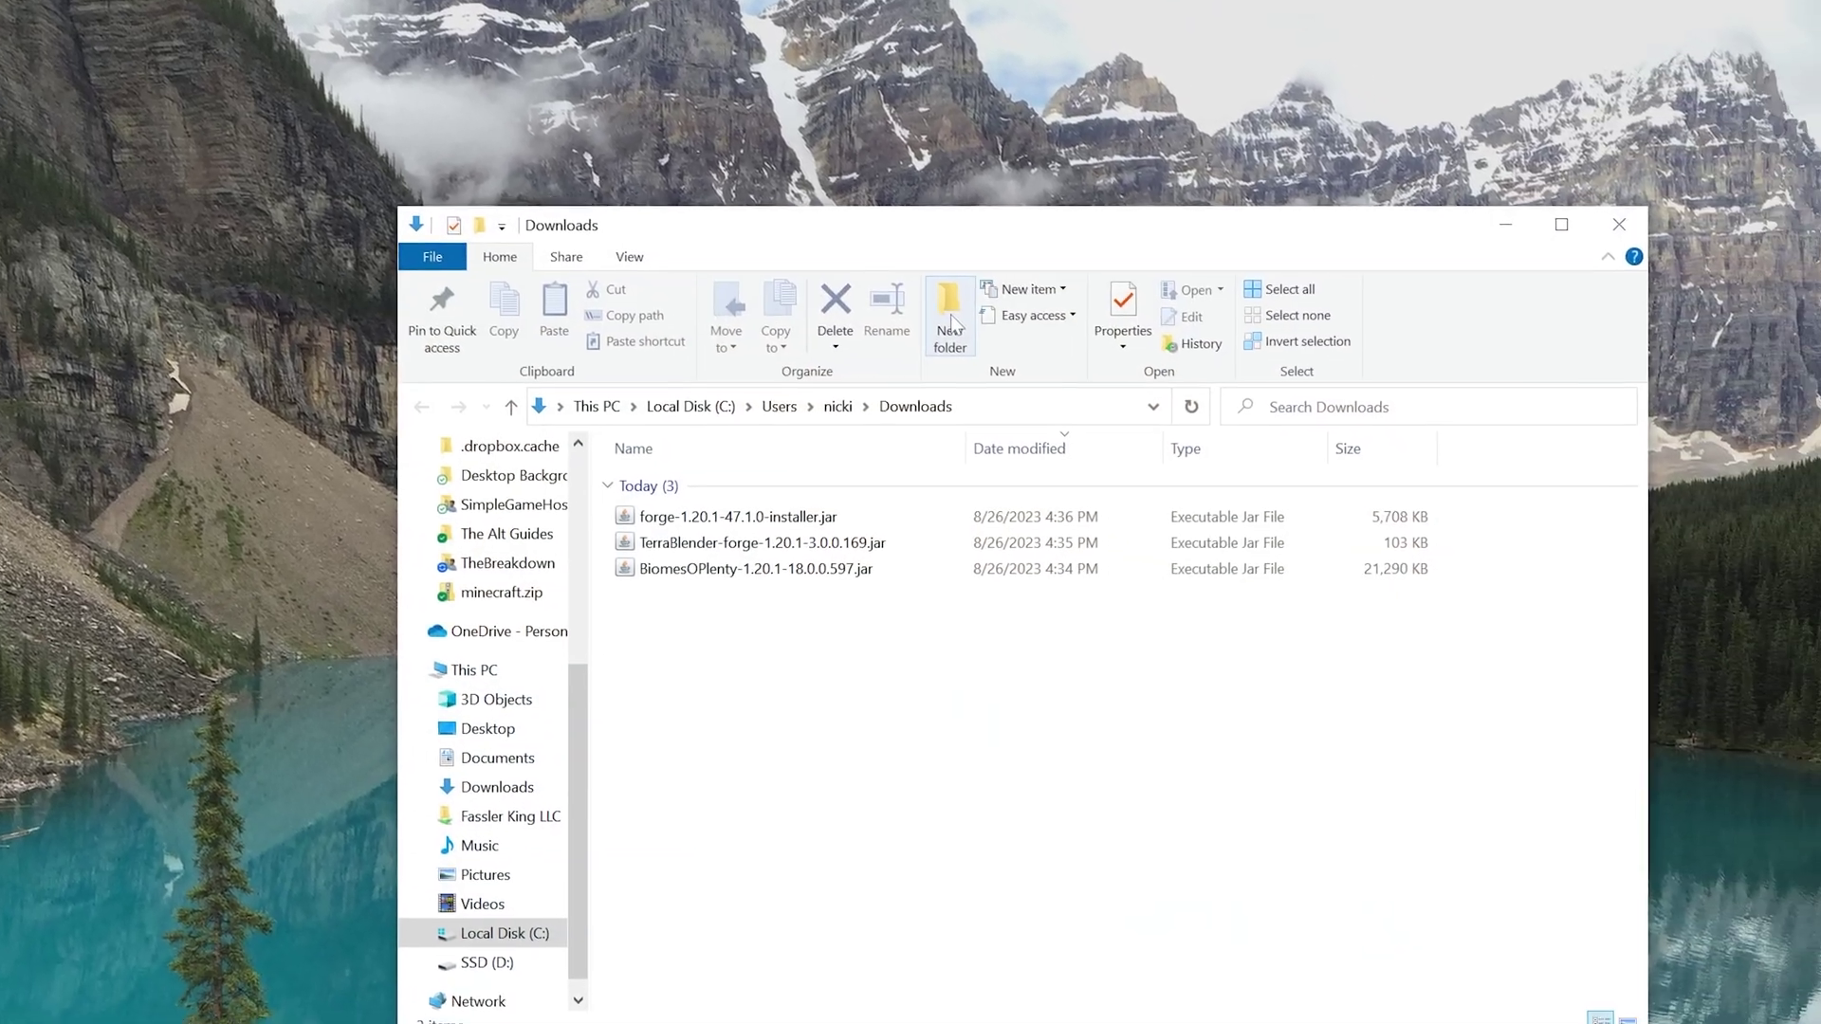
Move the Forge installer, TerraBlender and Biomes O' Plenty .jar files from the Downloads folder to the desktop.
key("Down")
key("Down")
key("Down")
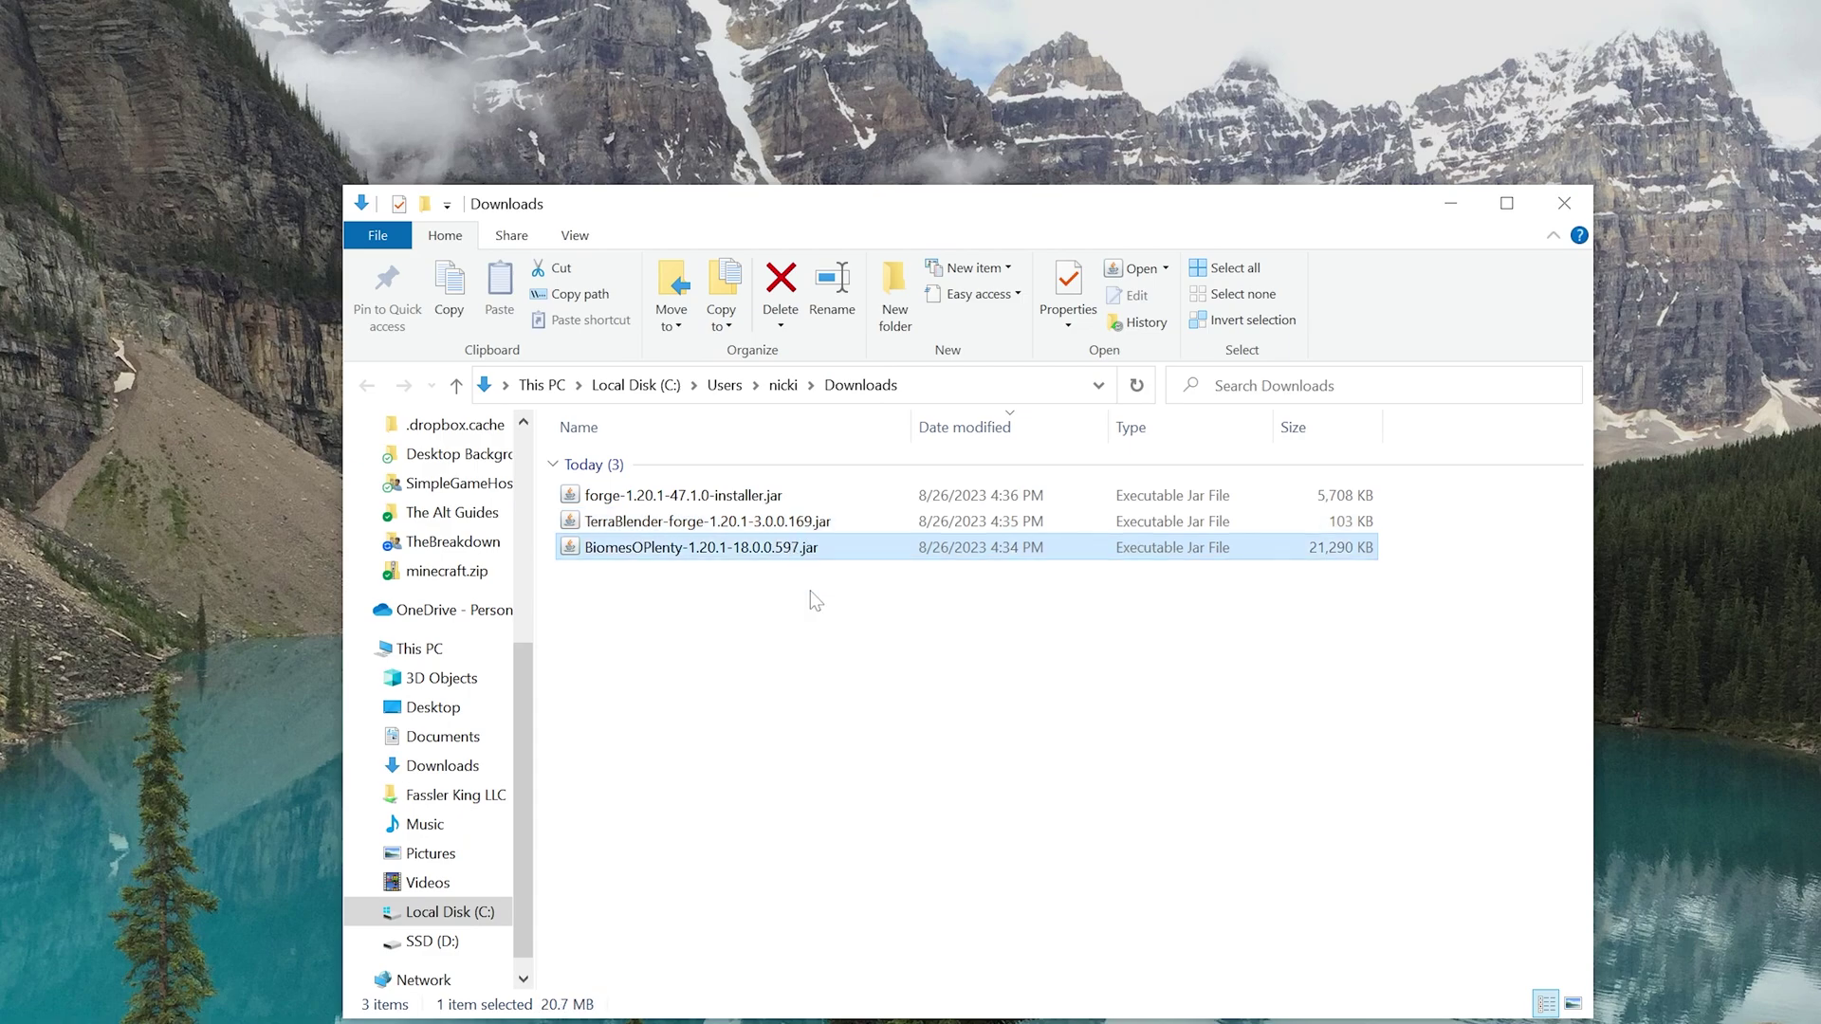
key("shift+Up")
key("shift+Up")
left_click_drag(740, 521, 493, 67)
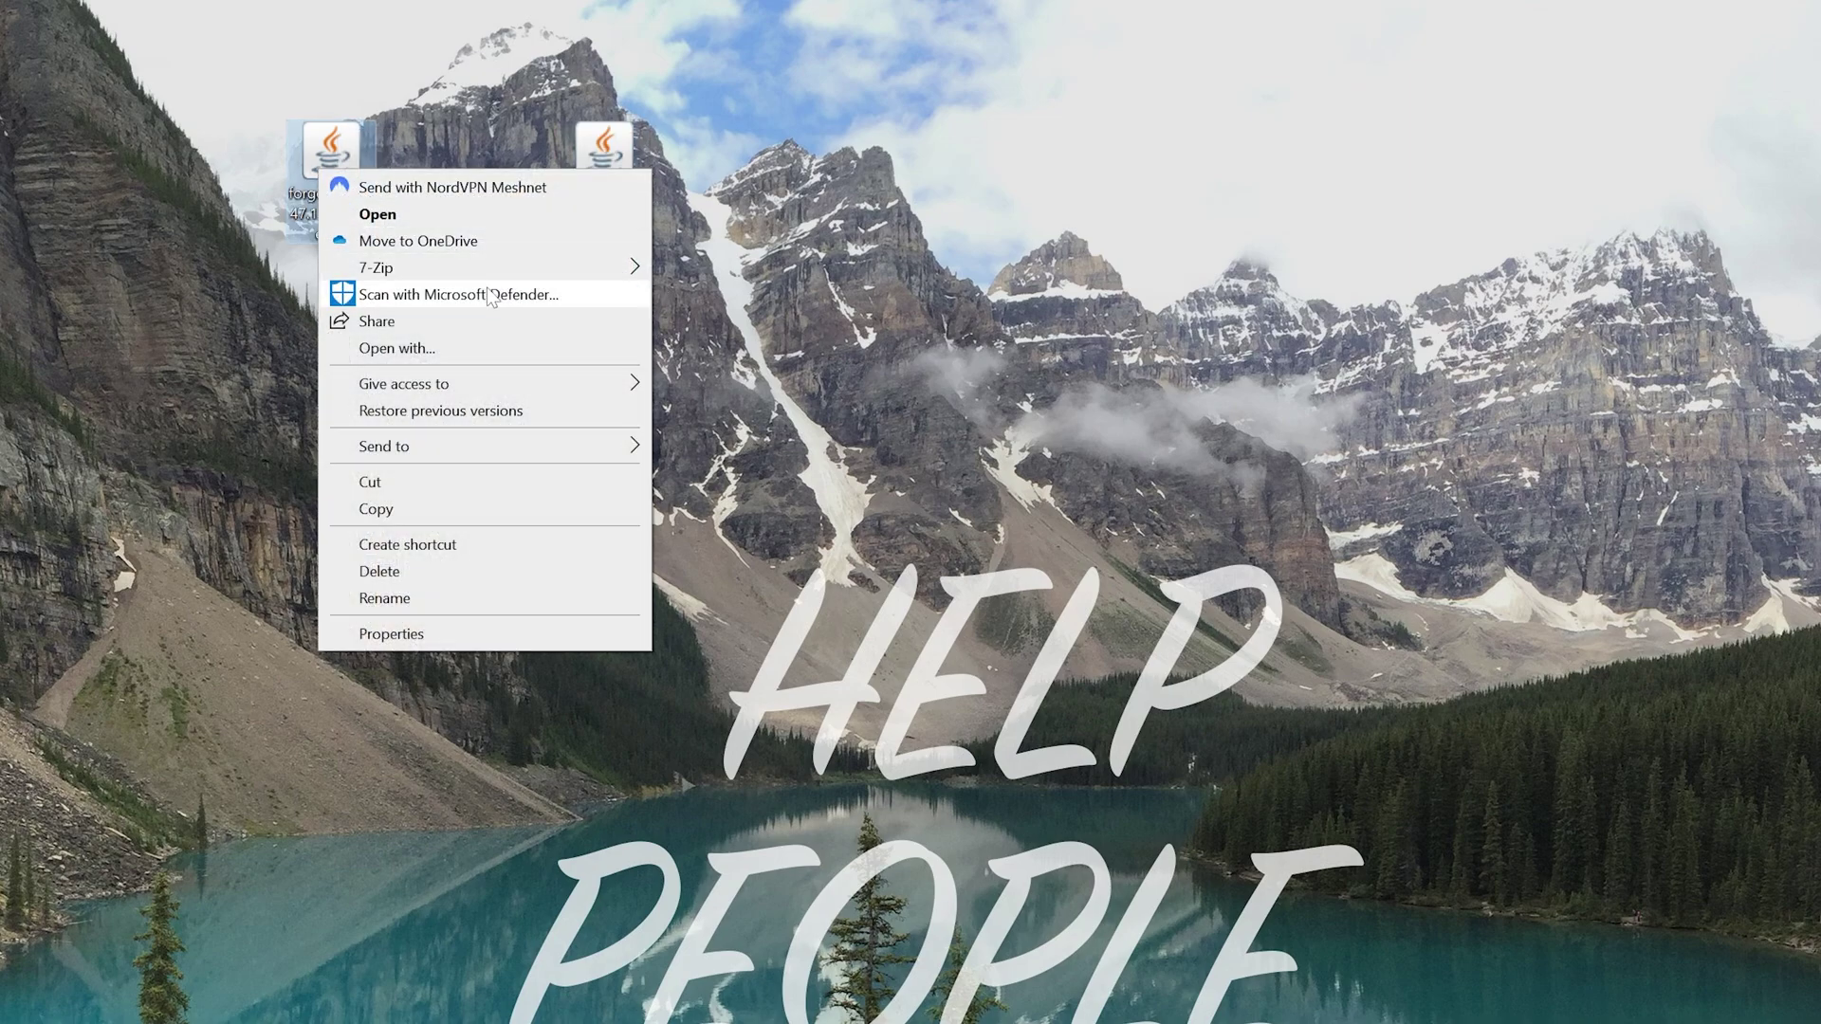
Try to open the Forge installer with Java(TM) Platform SE binary.
left_click(493, 353)
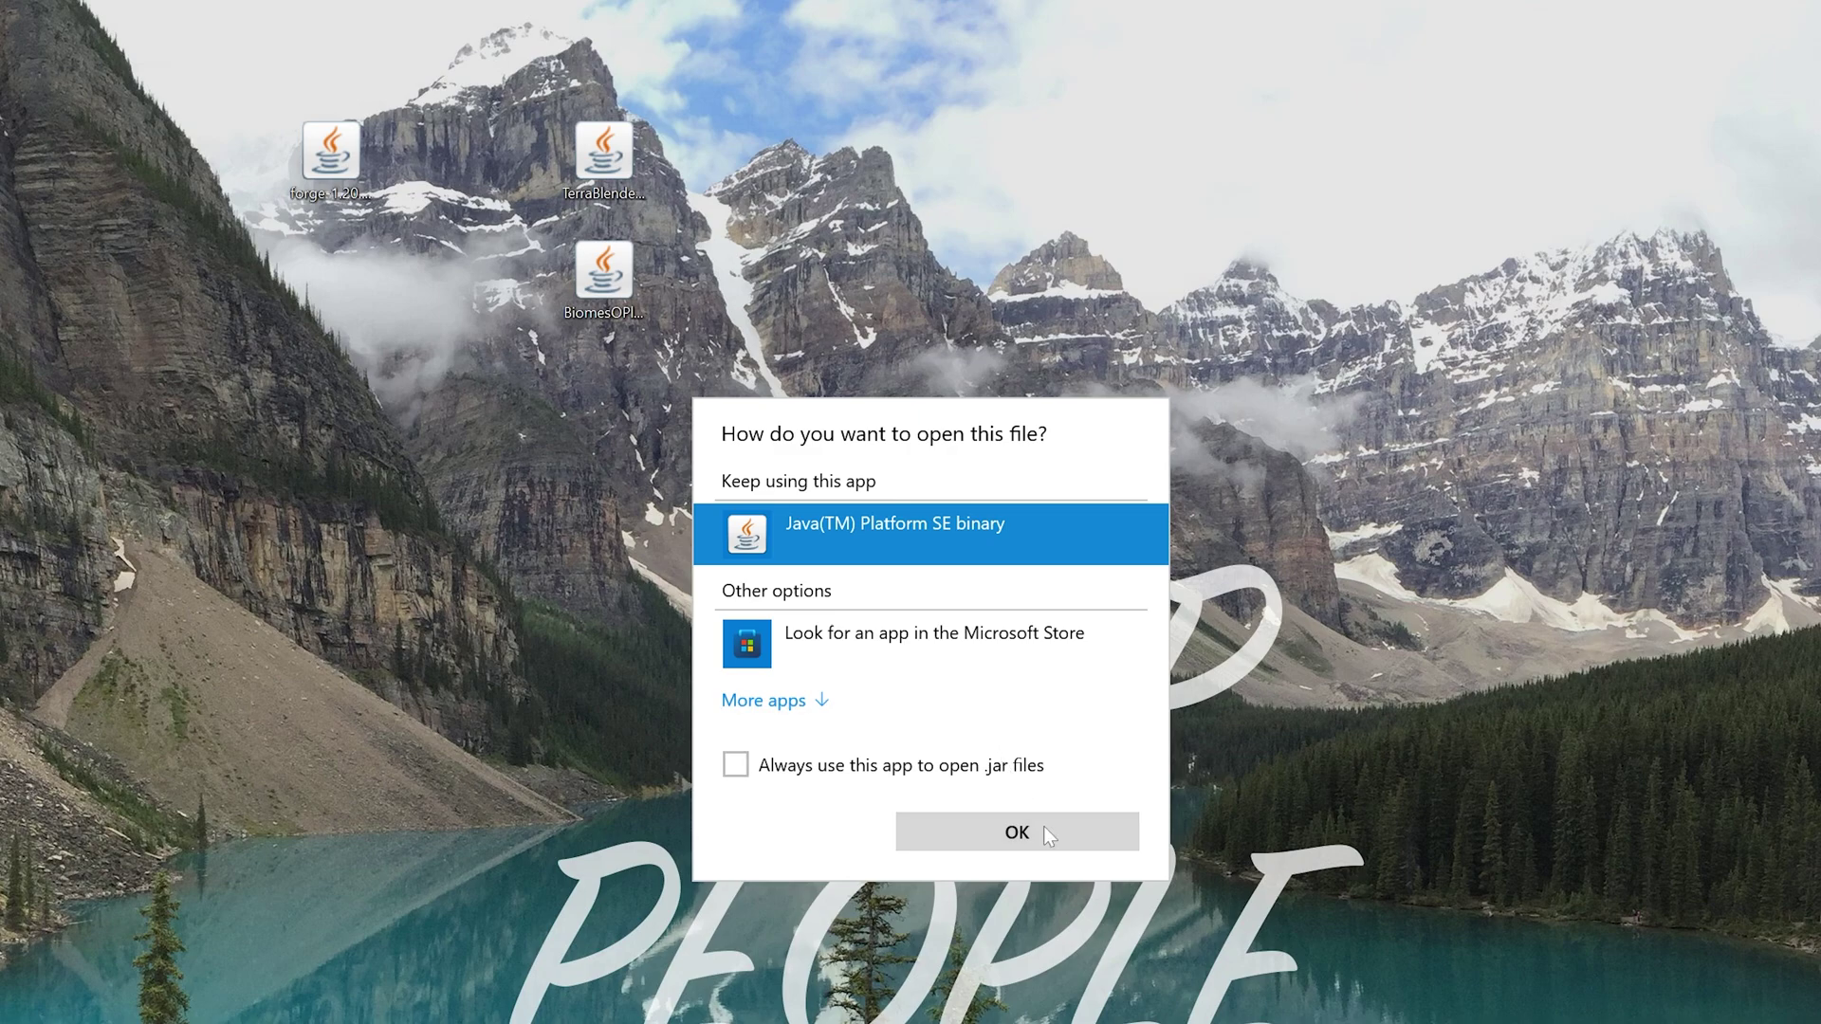
left_click(965, 818)
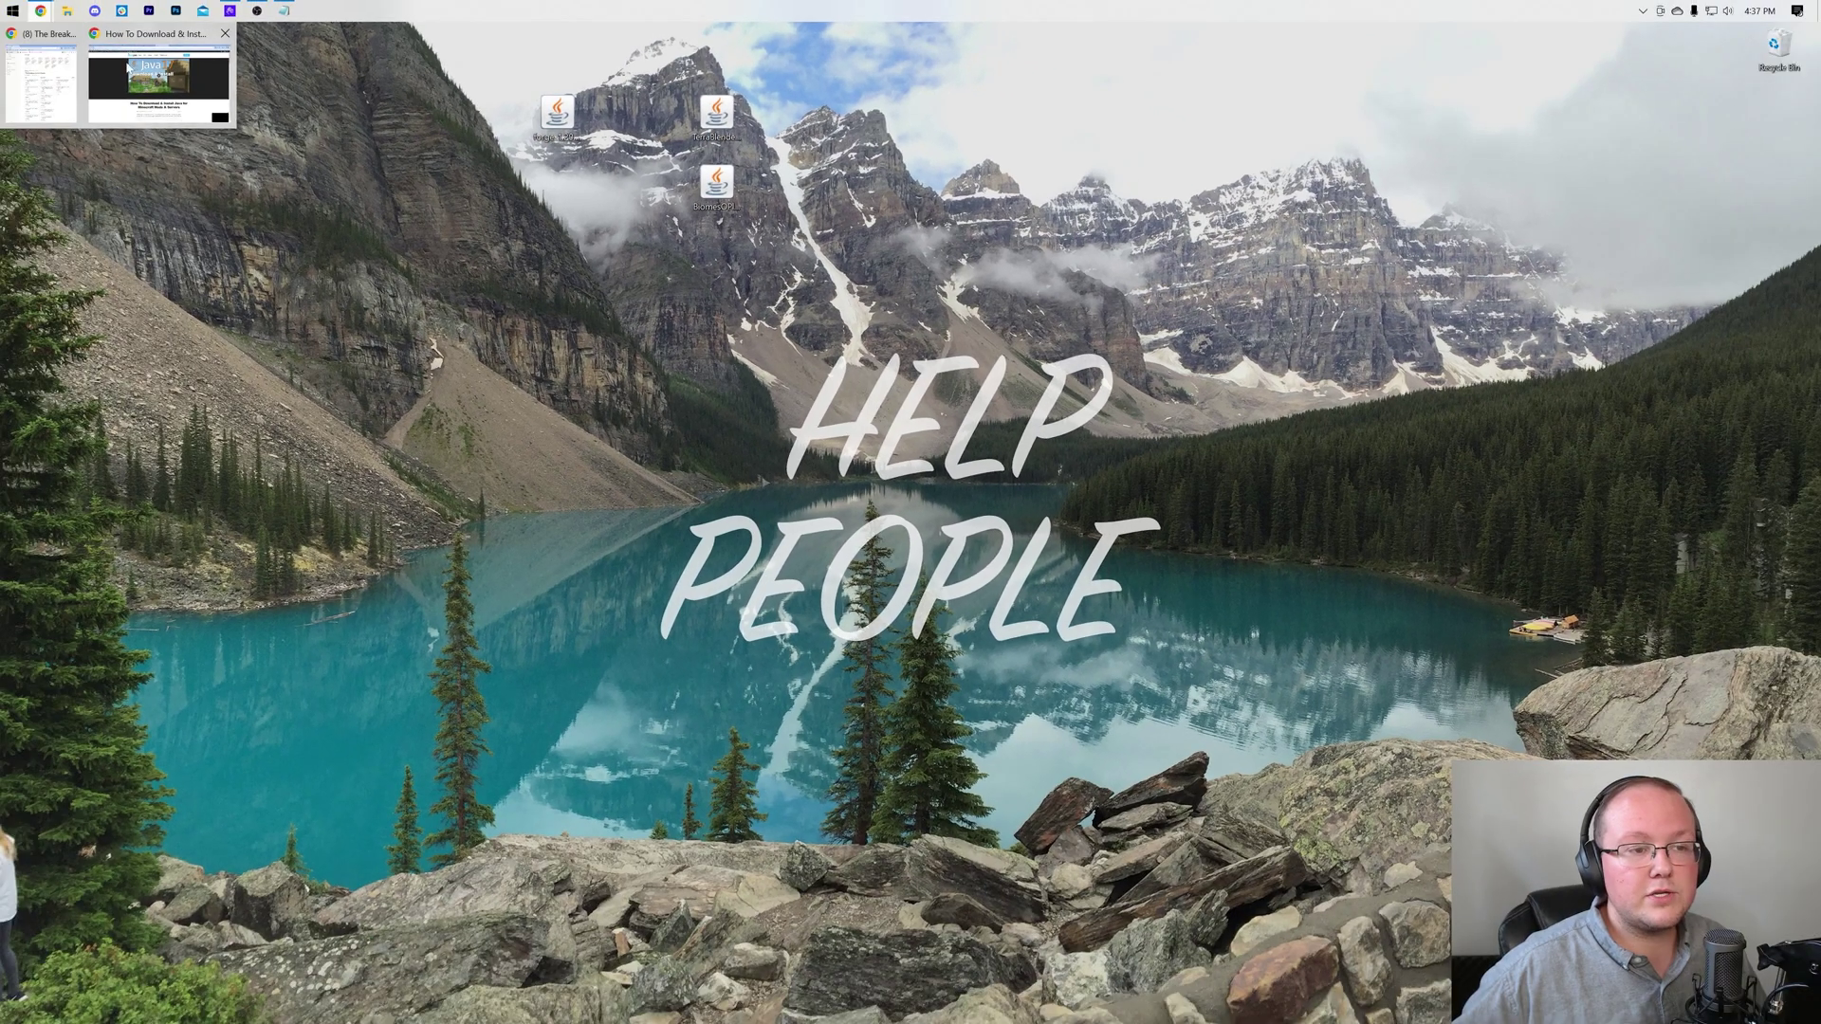
Return to the browser and look through the guide on downloading and installing Java for Minecraft mods.
left_click(128, 66)
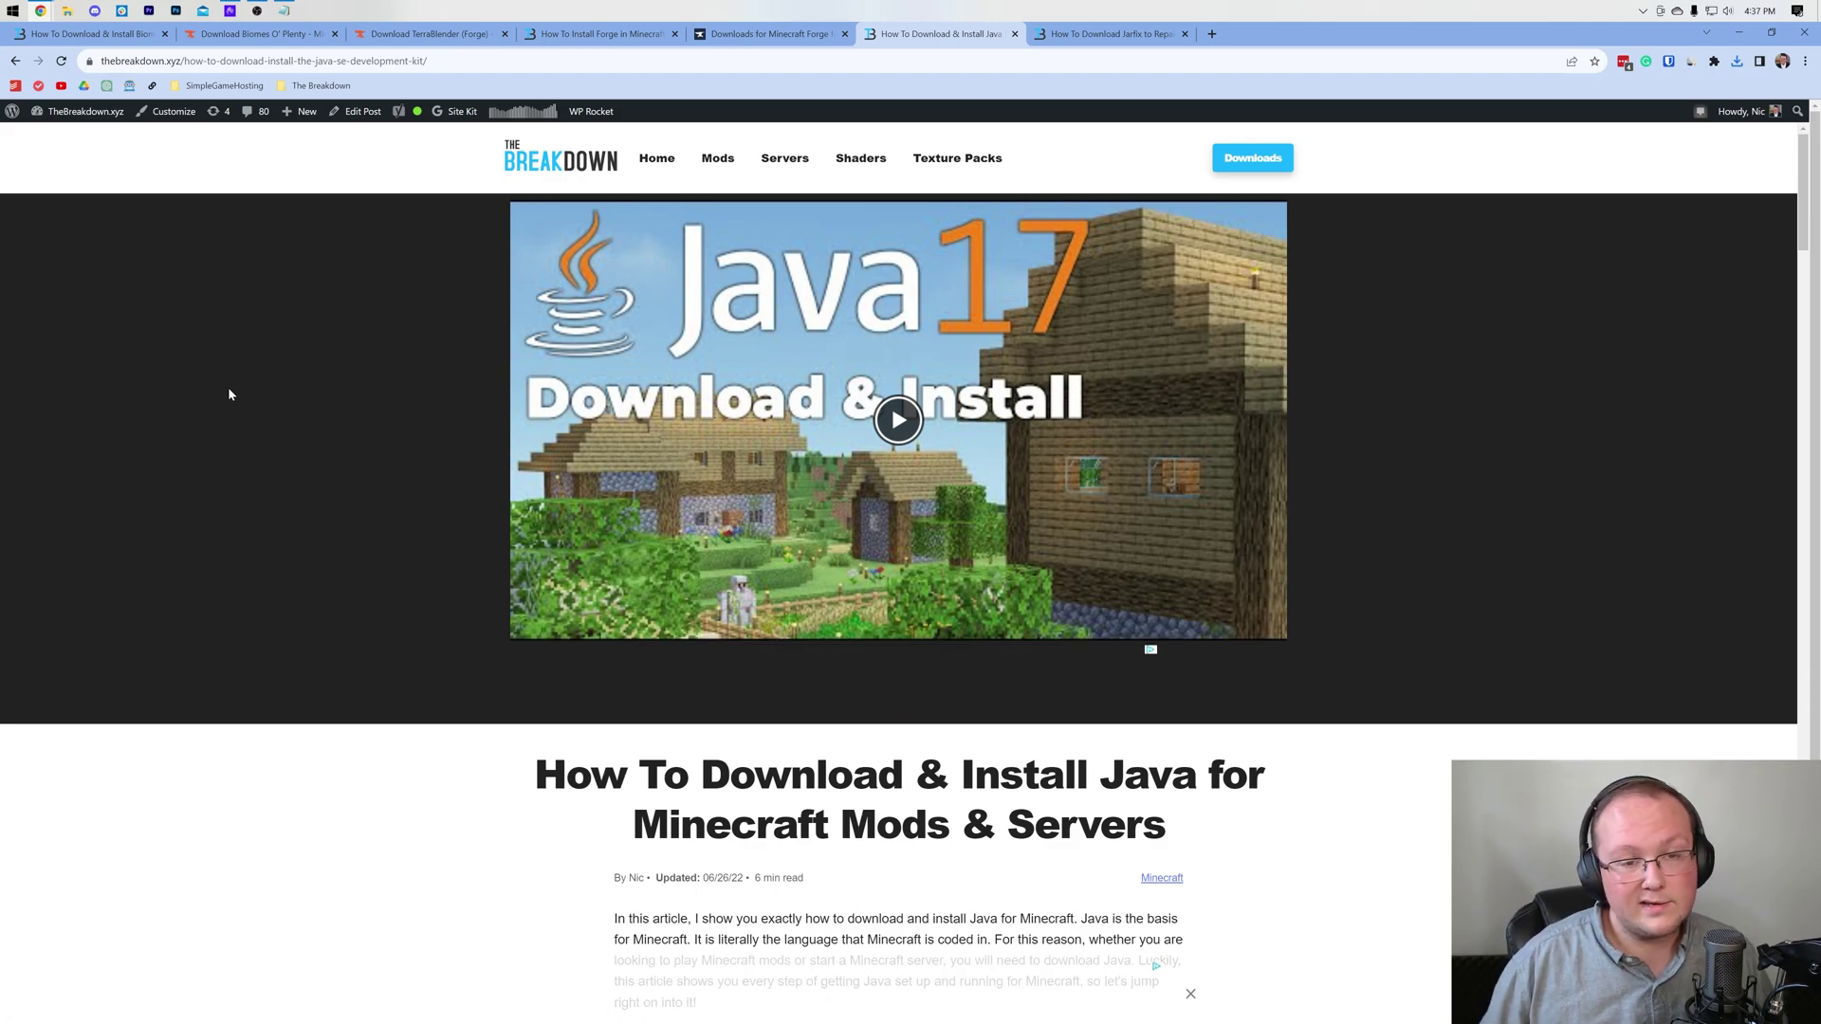
scroll(245, 380, "down", 2)
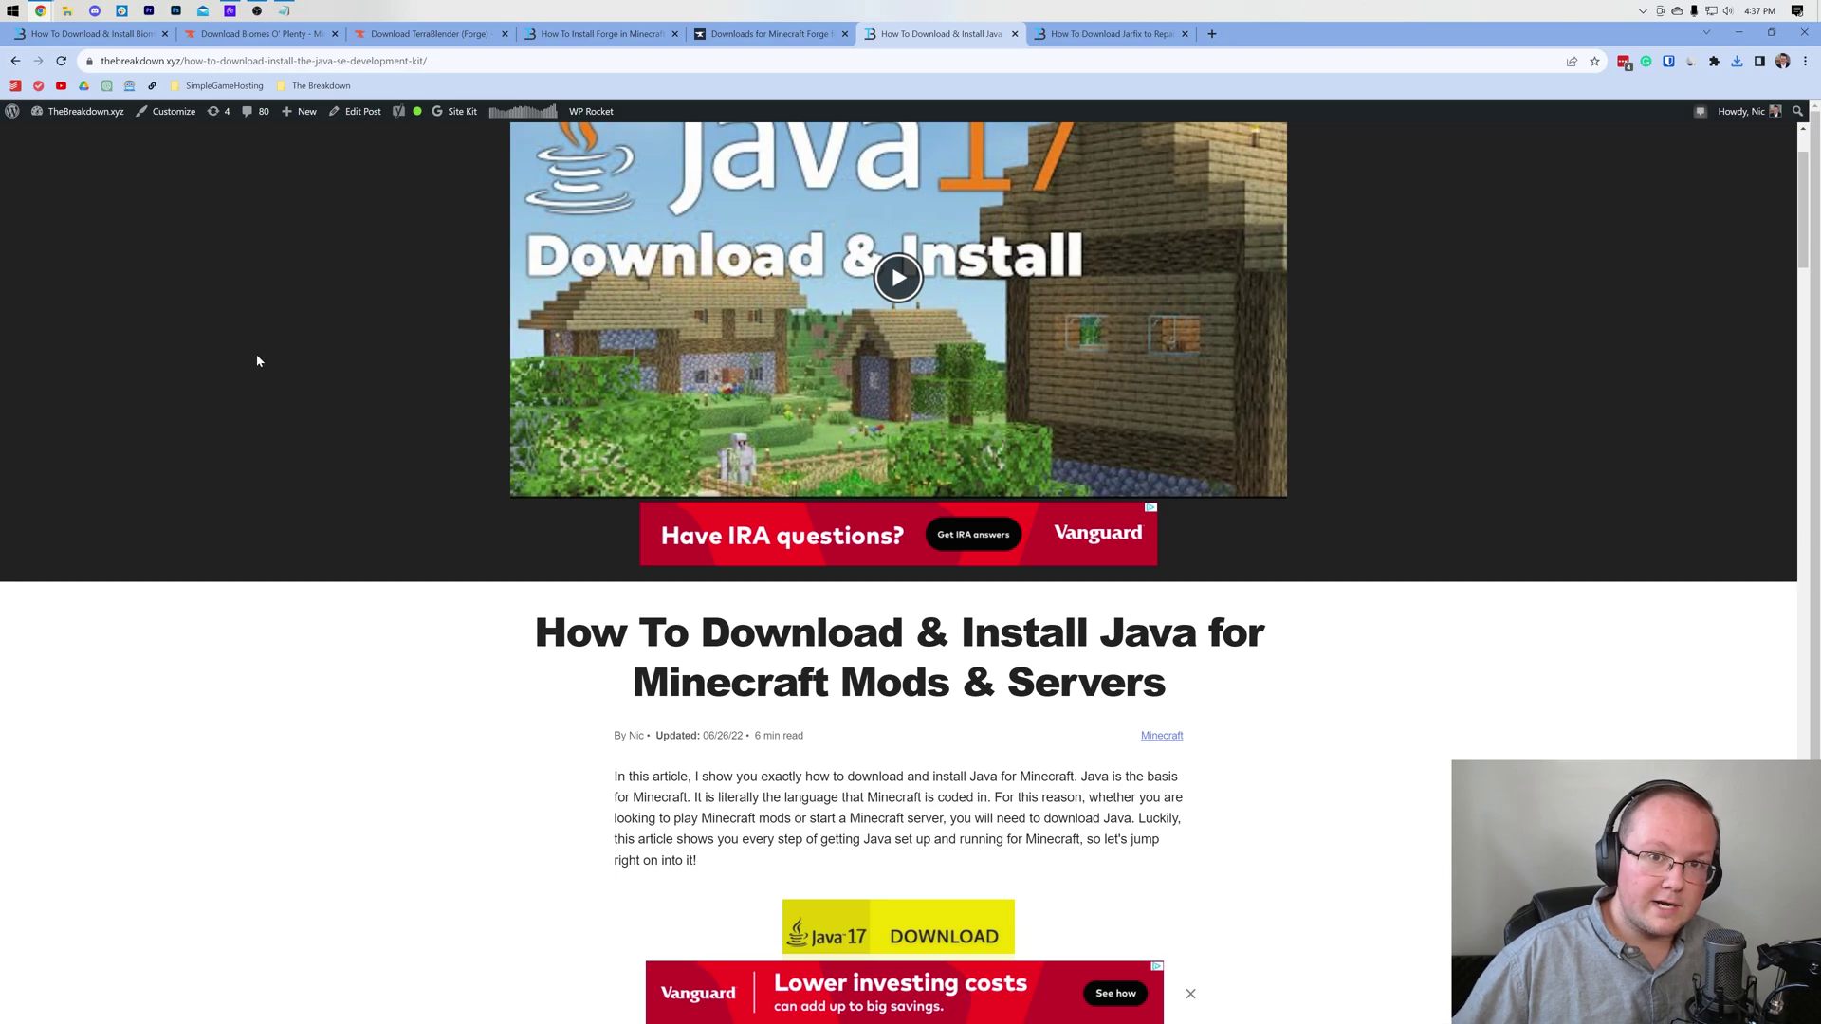
scroll(263, 363, "down", 1)
scroll(386, 345, "down", 6)
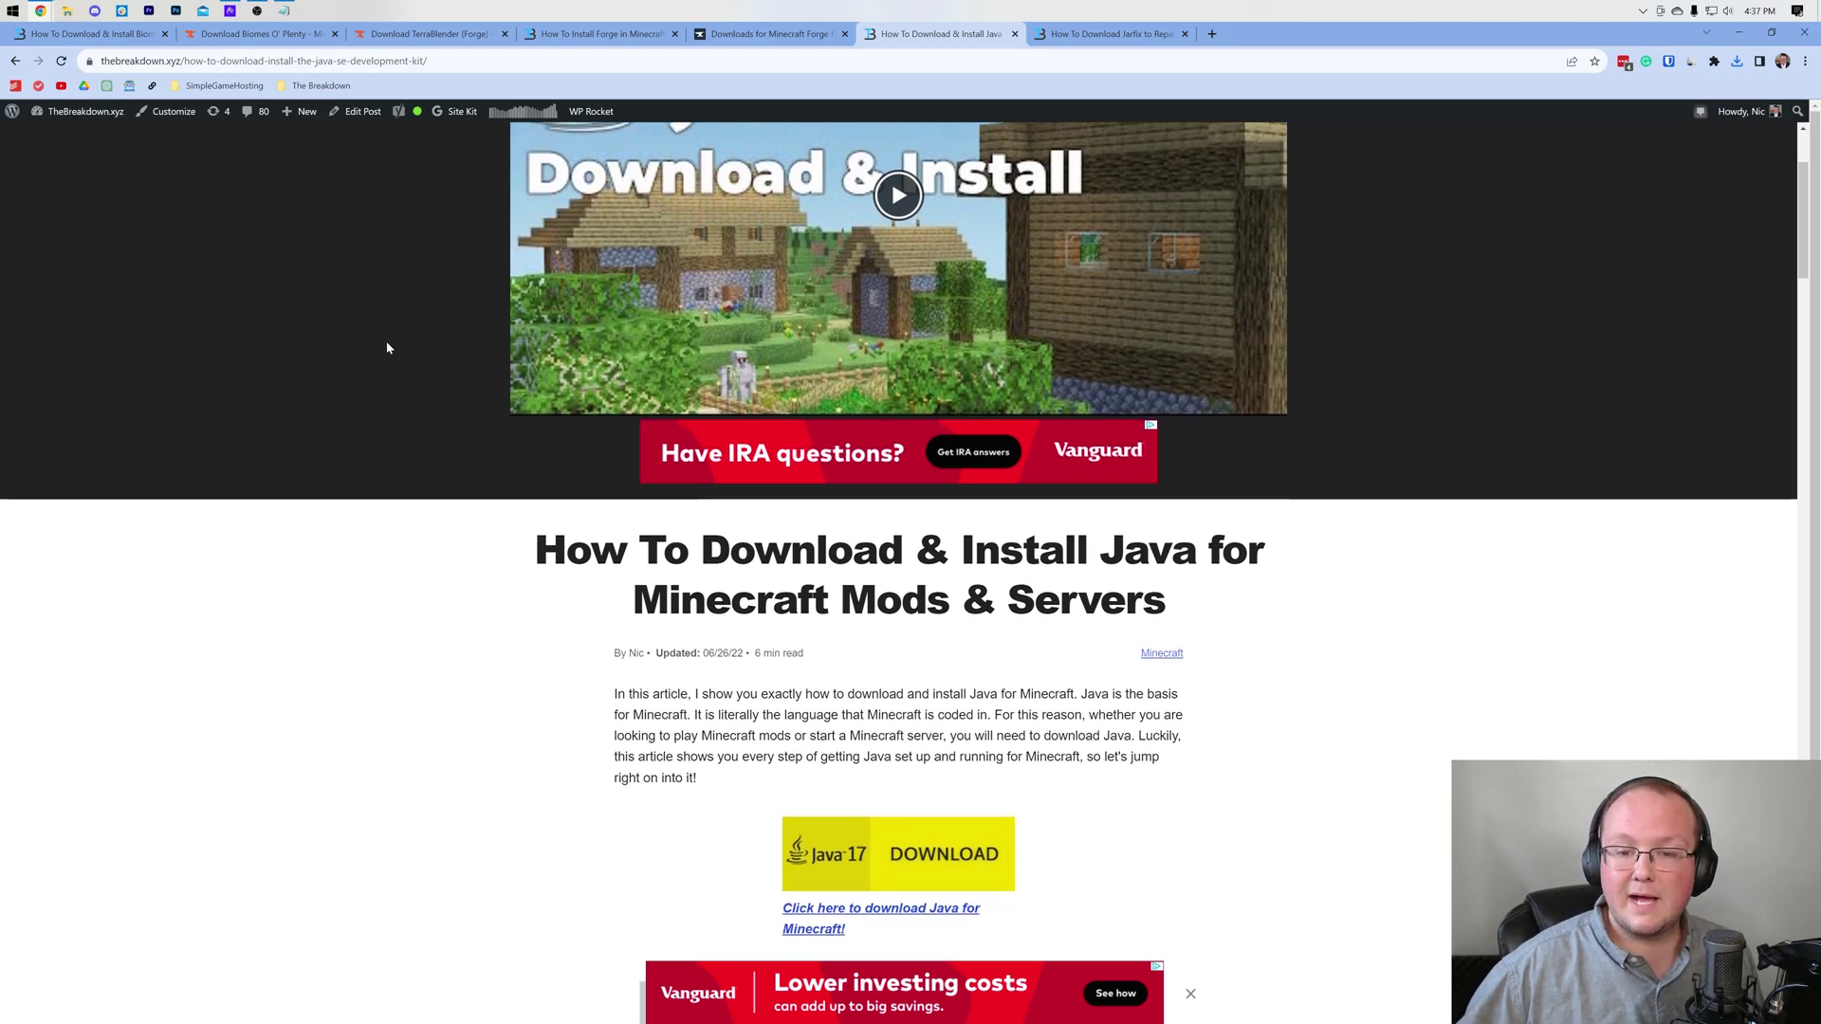
scroll(664, 370, "up", 9)
scroll(900, 381, "down", 12)
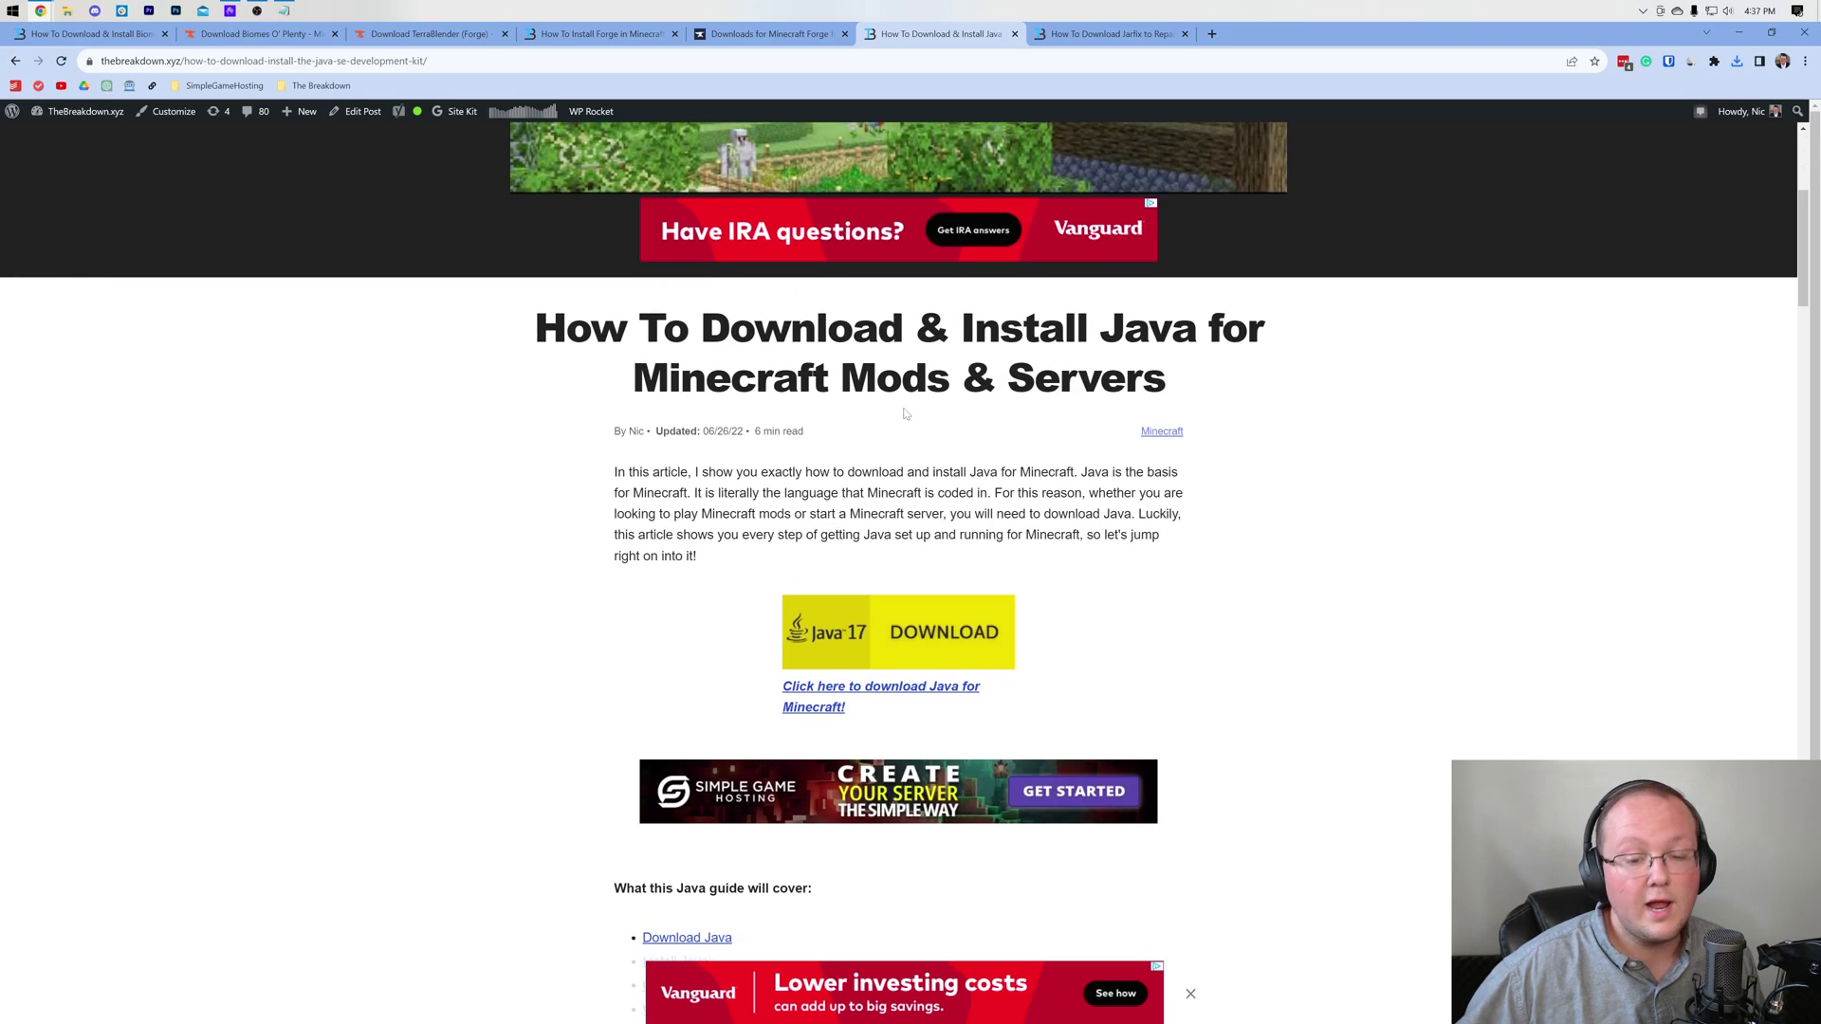
scroll(895, 373, "up", 12)
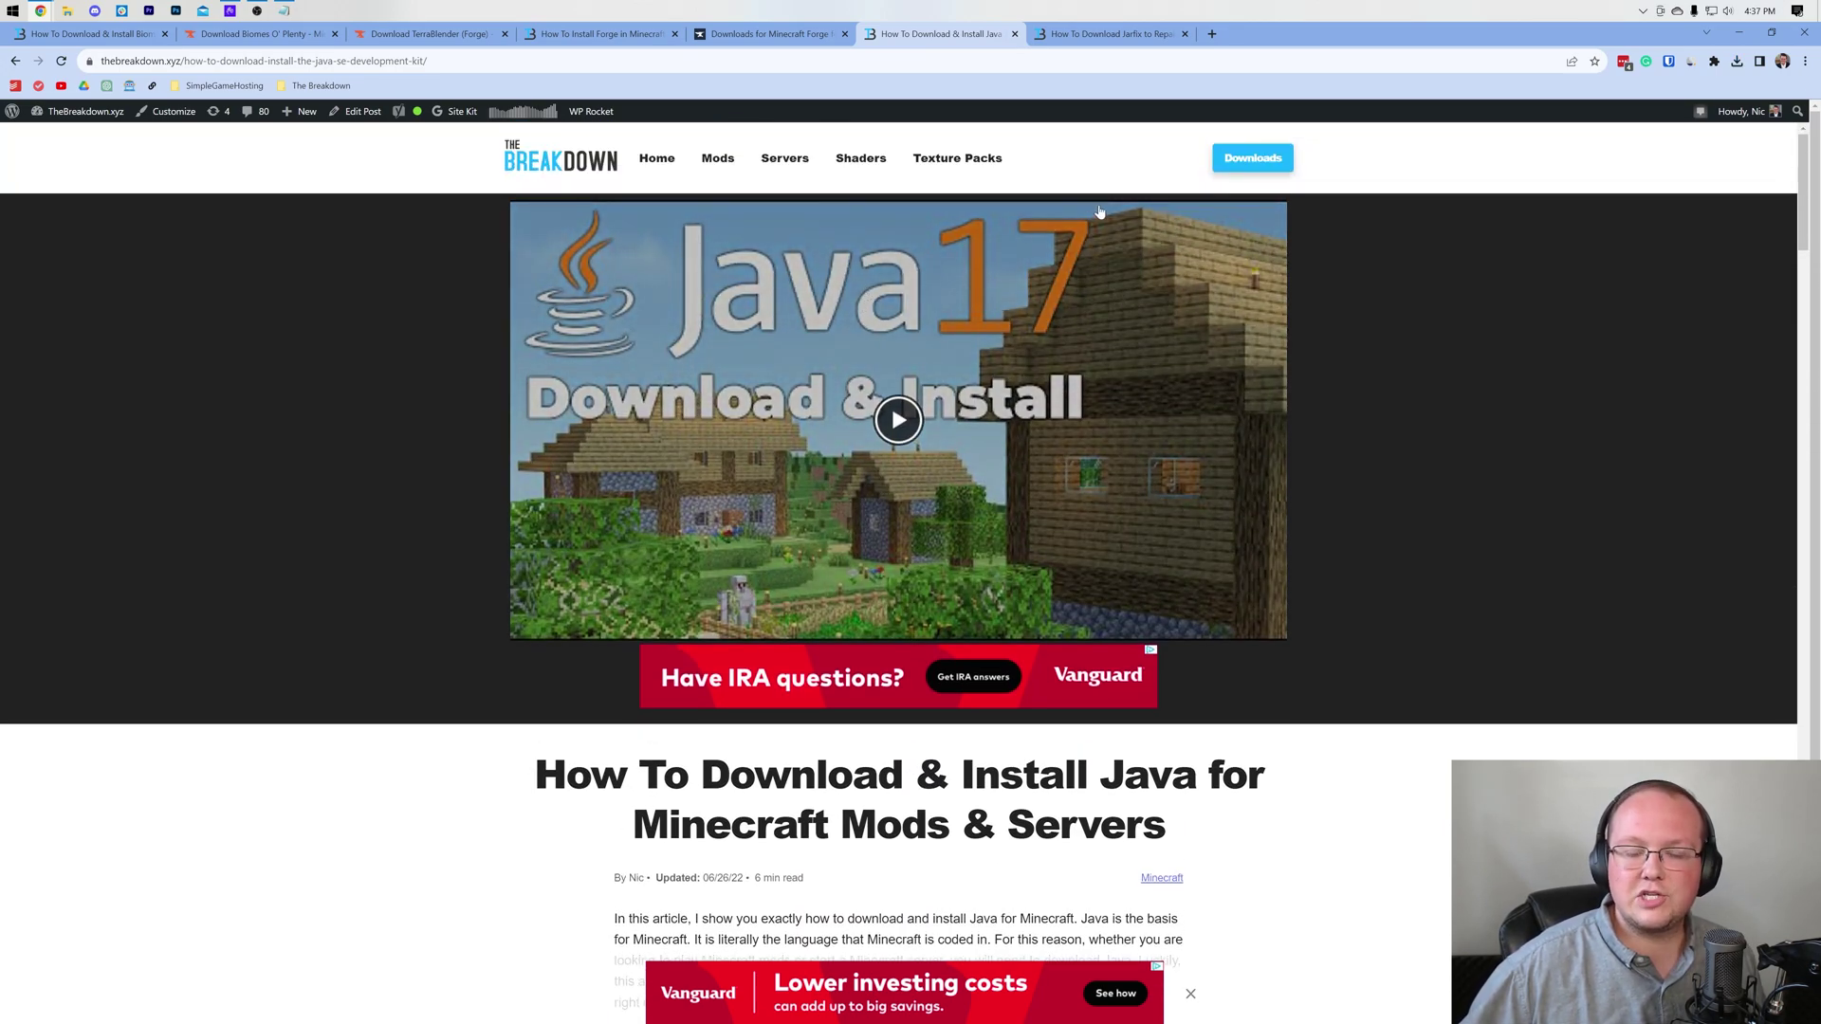
View the guide on using Jarfix to repair .jar files alongside the Java installation guide.
left_click(1108, 33)
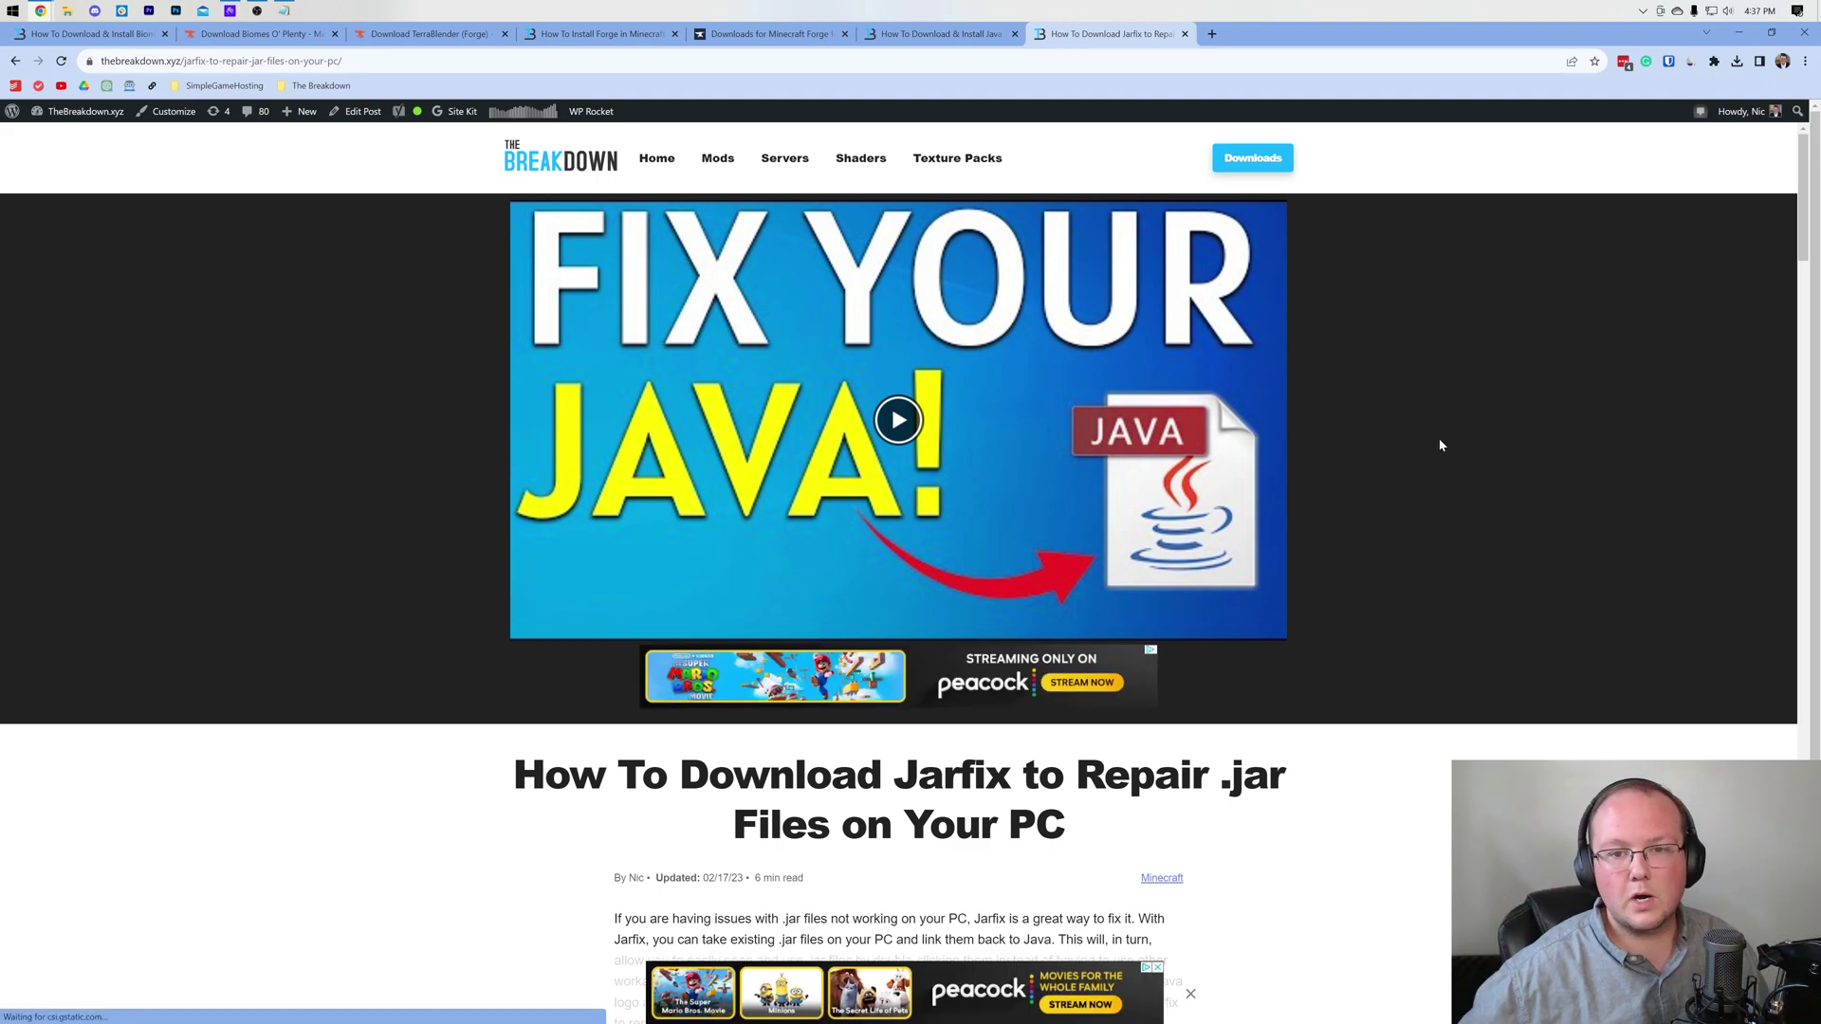
left_click(956, 40)
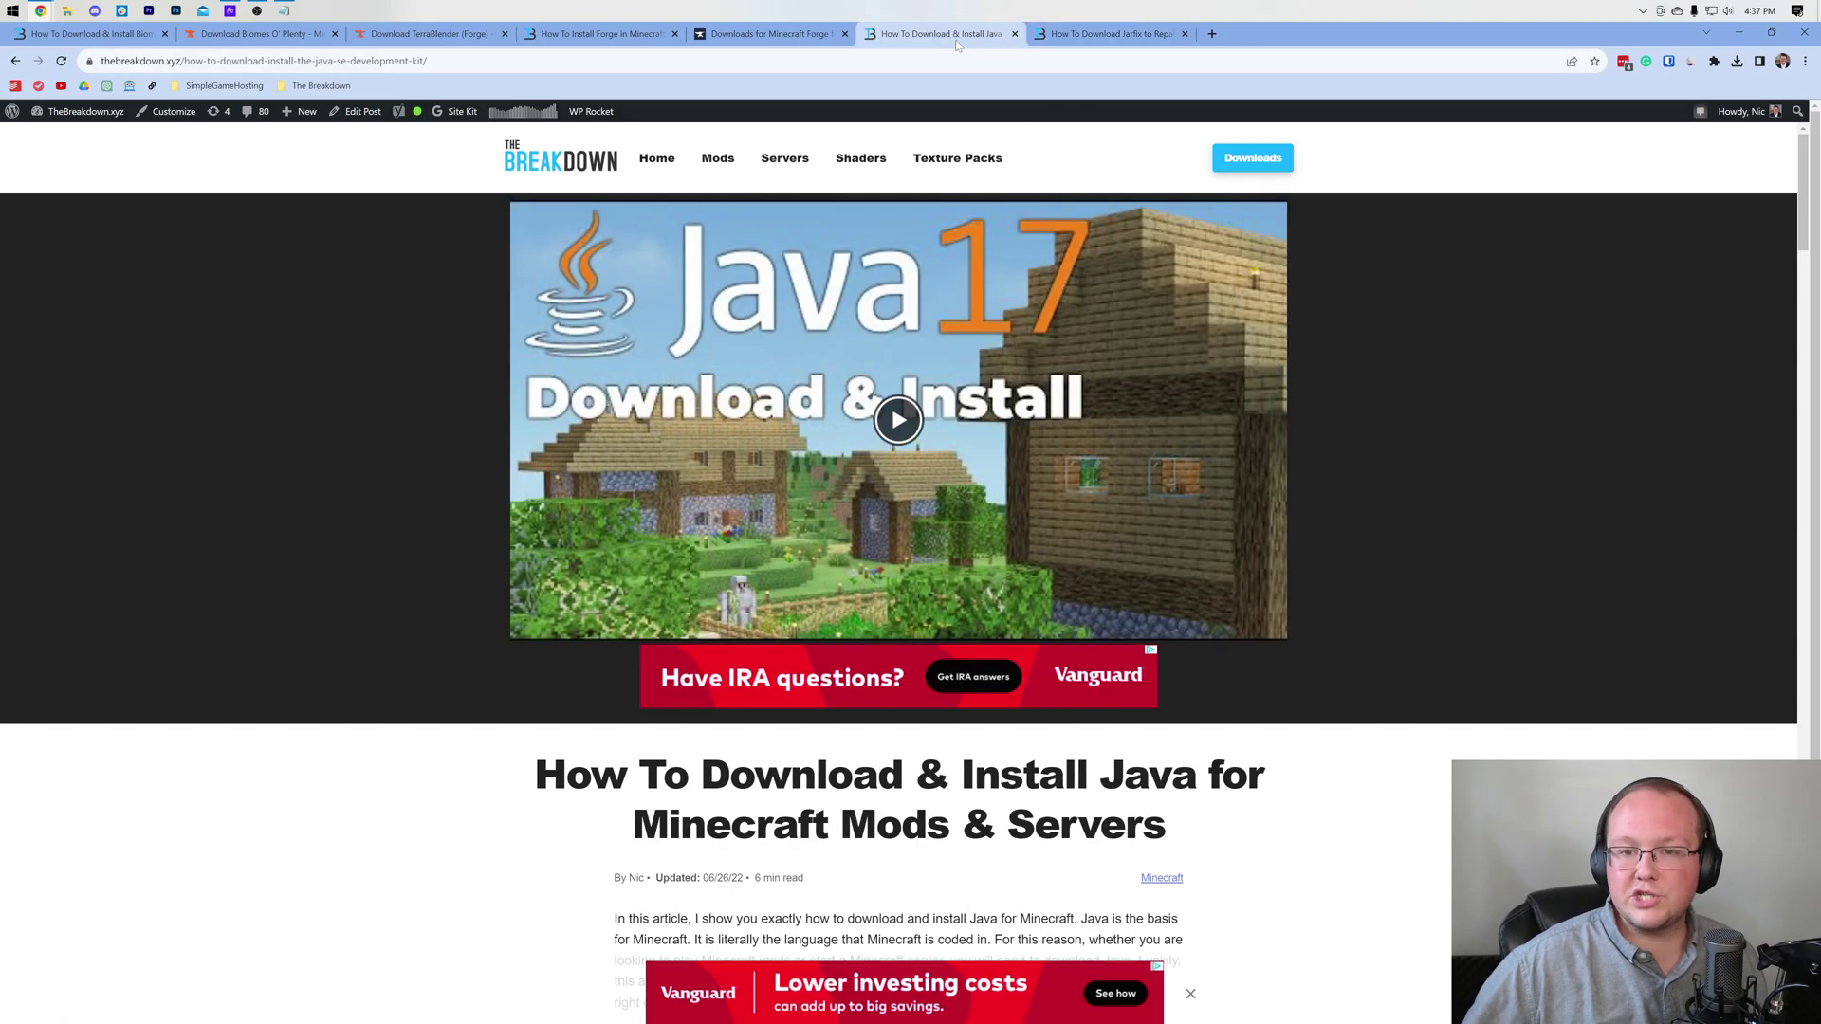
left_click(1084, 31)
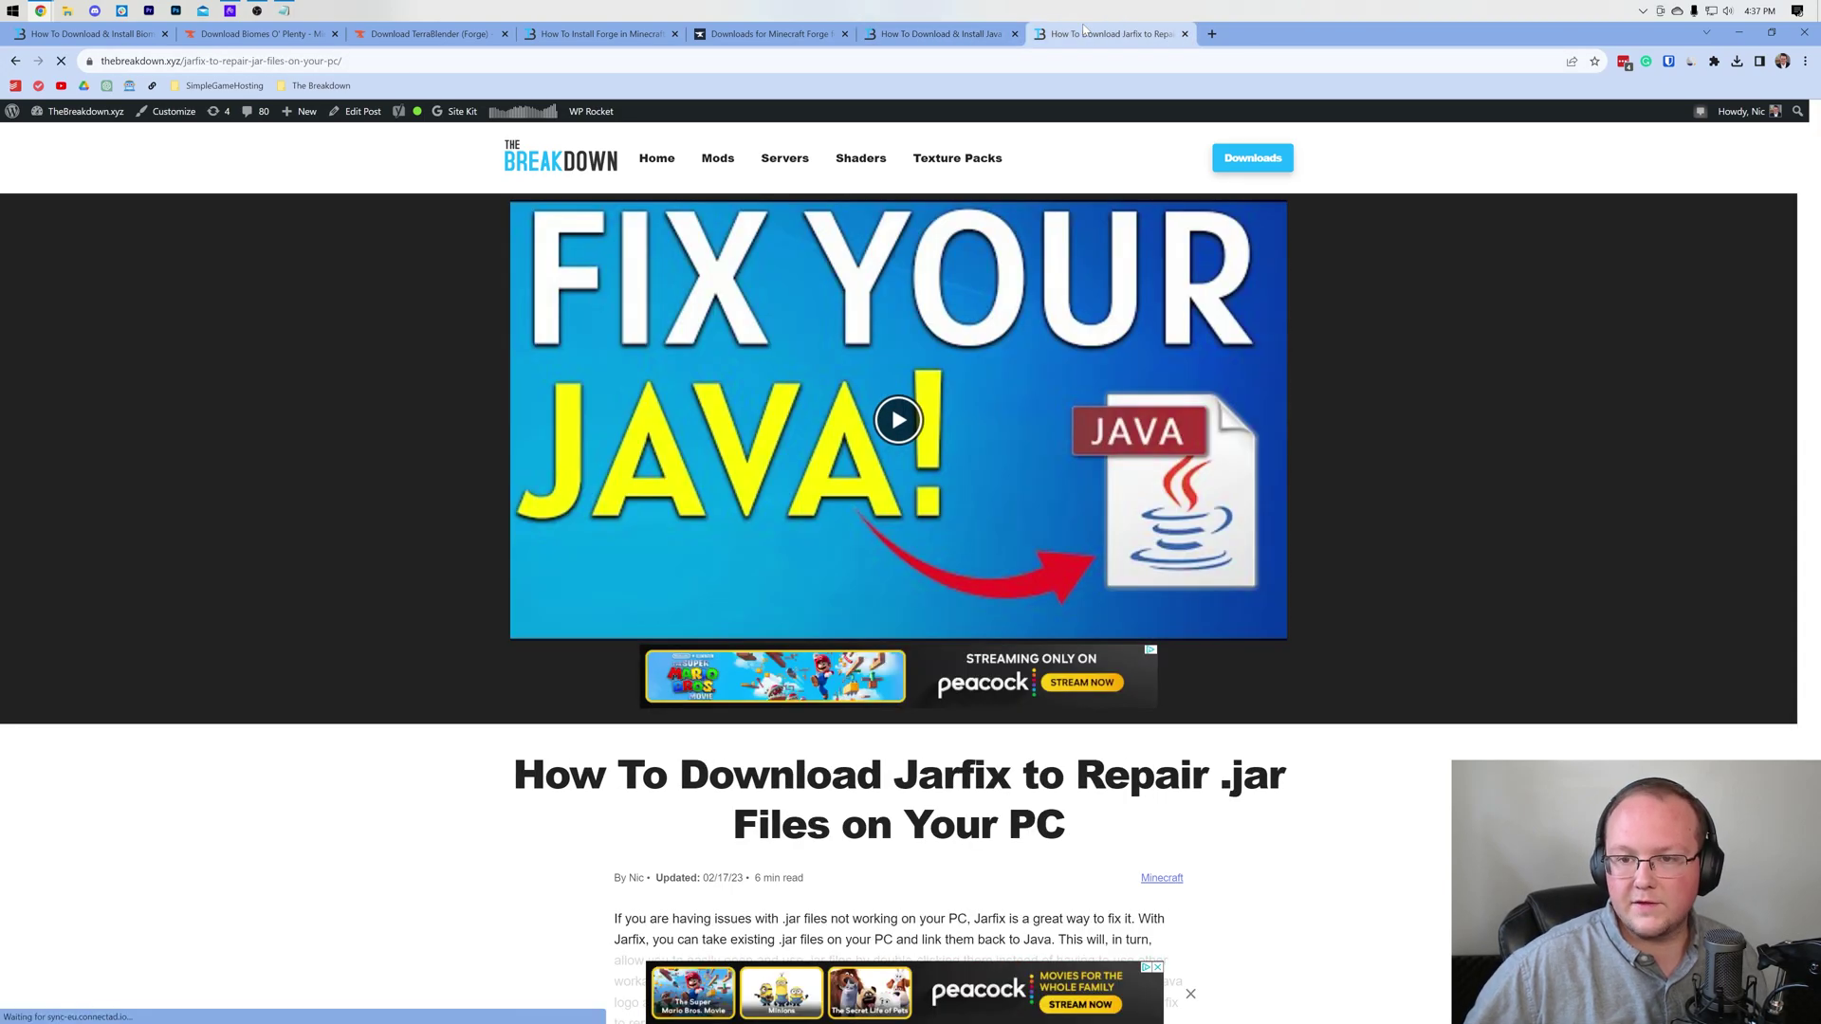
Minimize the browser, open the Forge installer from the desktop with Java, and install the 1.20.1-forge-47.1.0 client.
left_click(1738, 43)
right_click(447, 115)
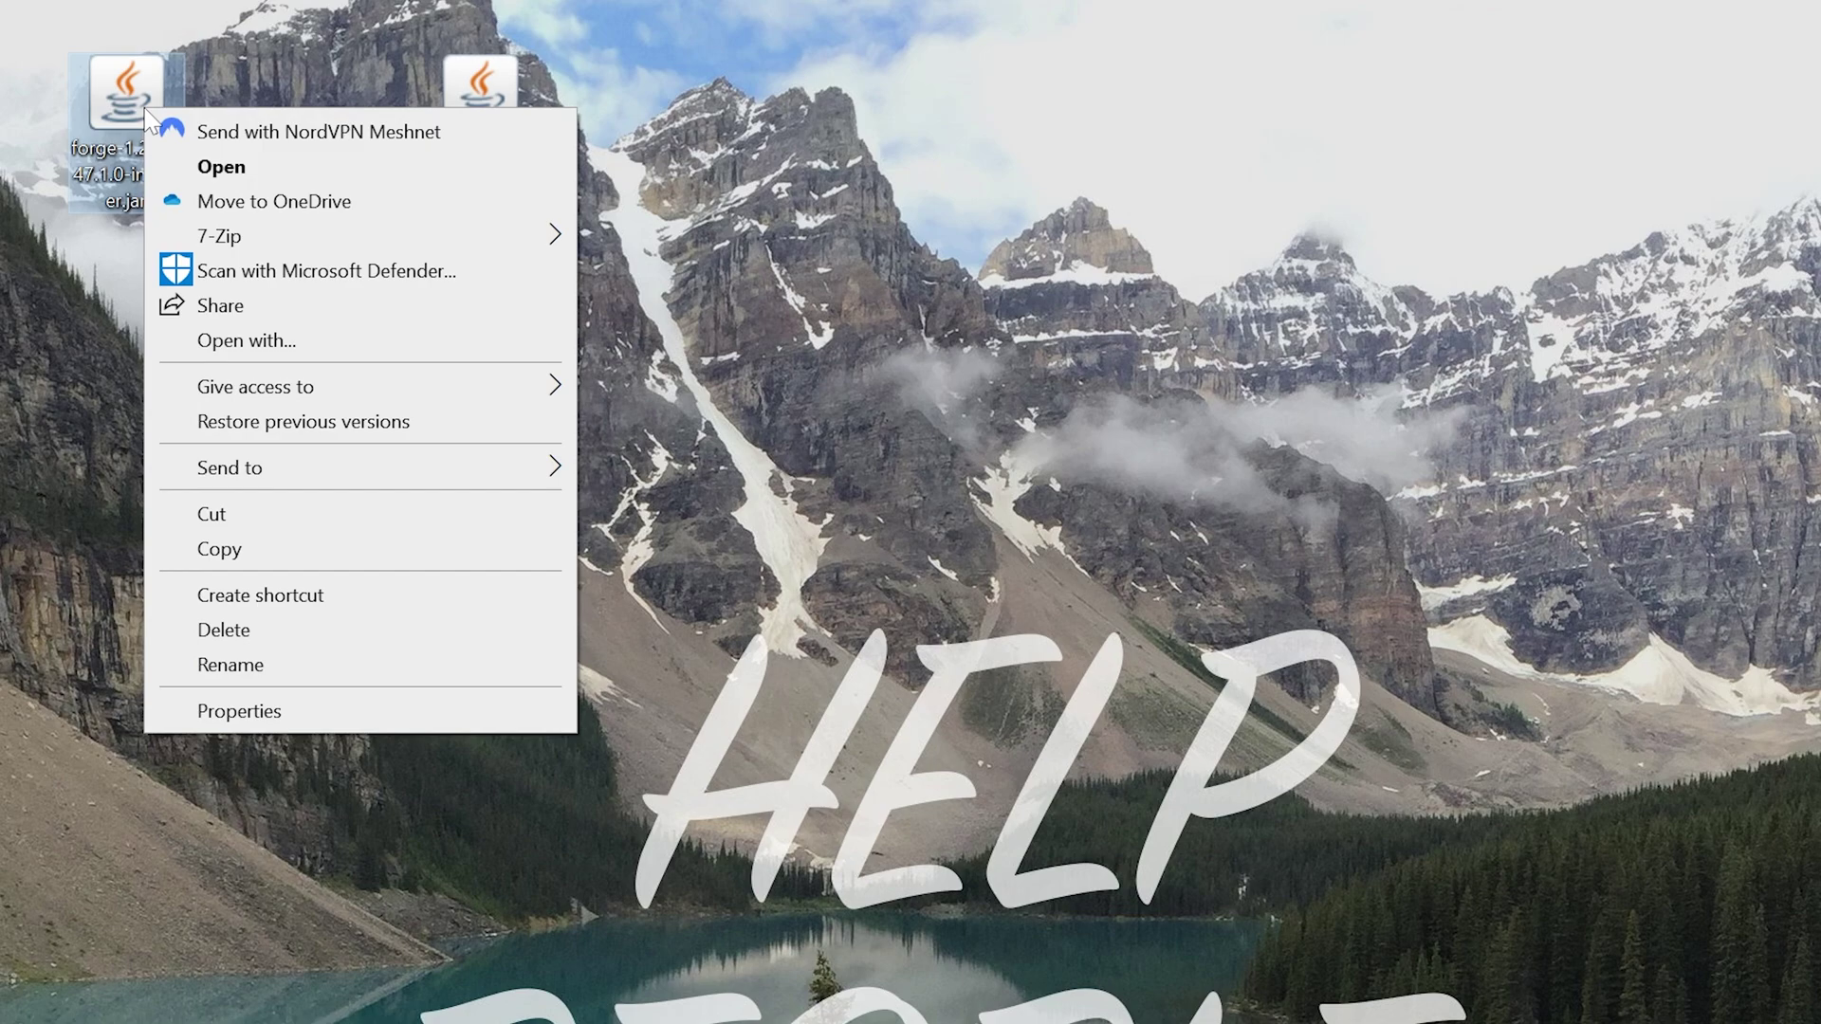
left_click(245, 340)
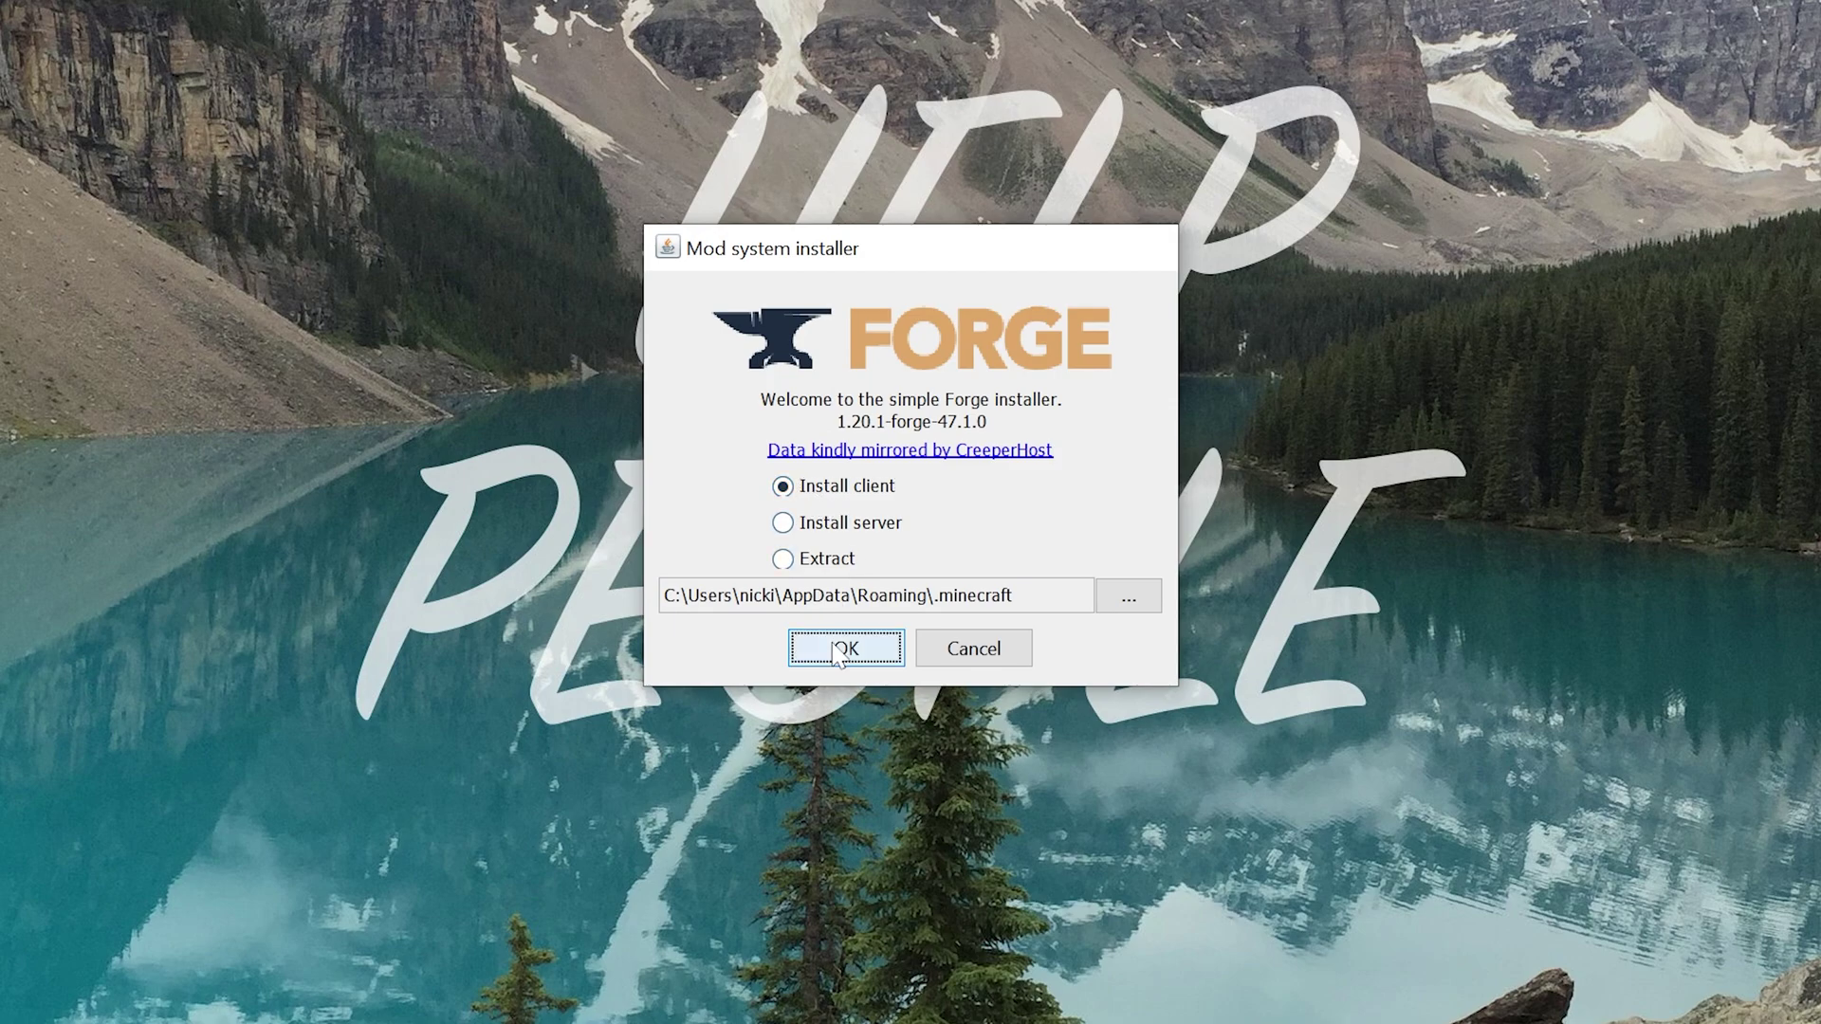
left_click(839, 648)
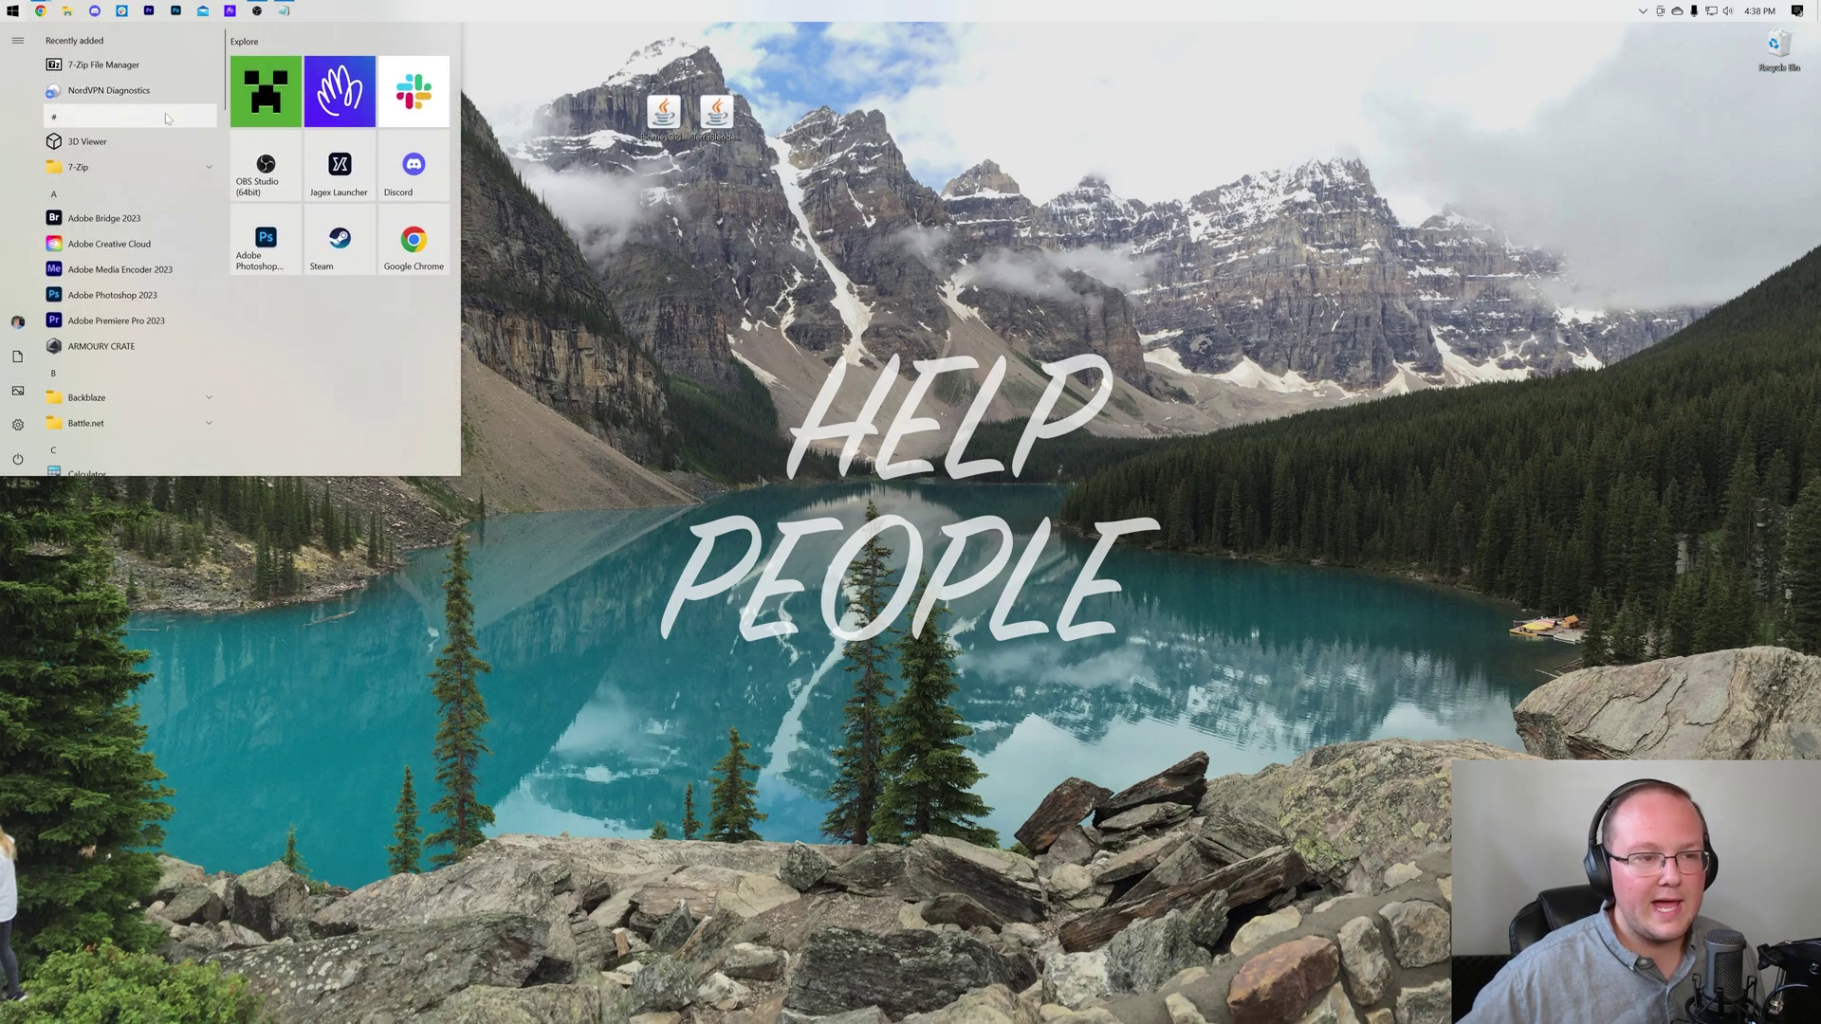
Switch to the Minecraft Launcher and select the forge installation, version 1.20.1-forge-47.1.0.
left_click(918, 506)
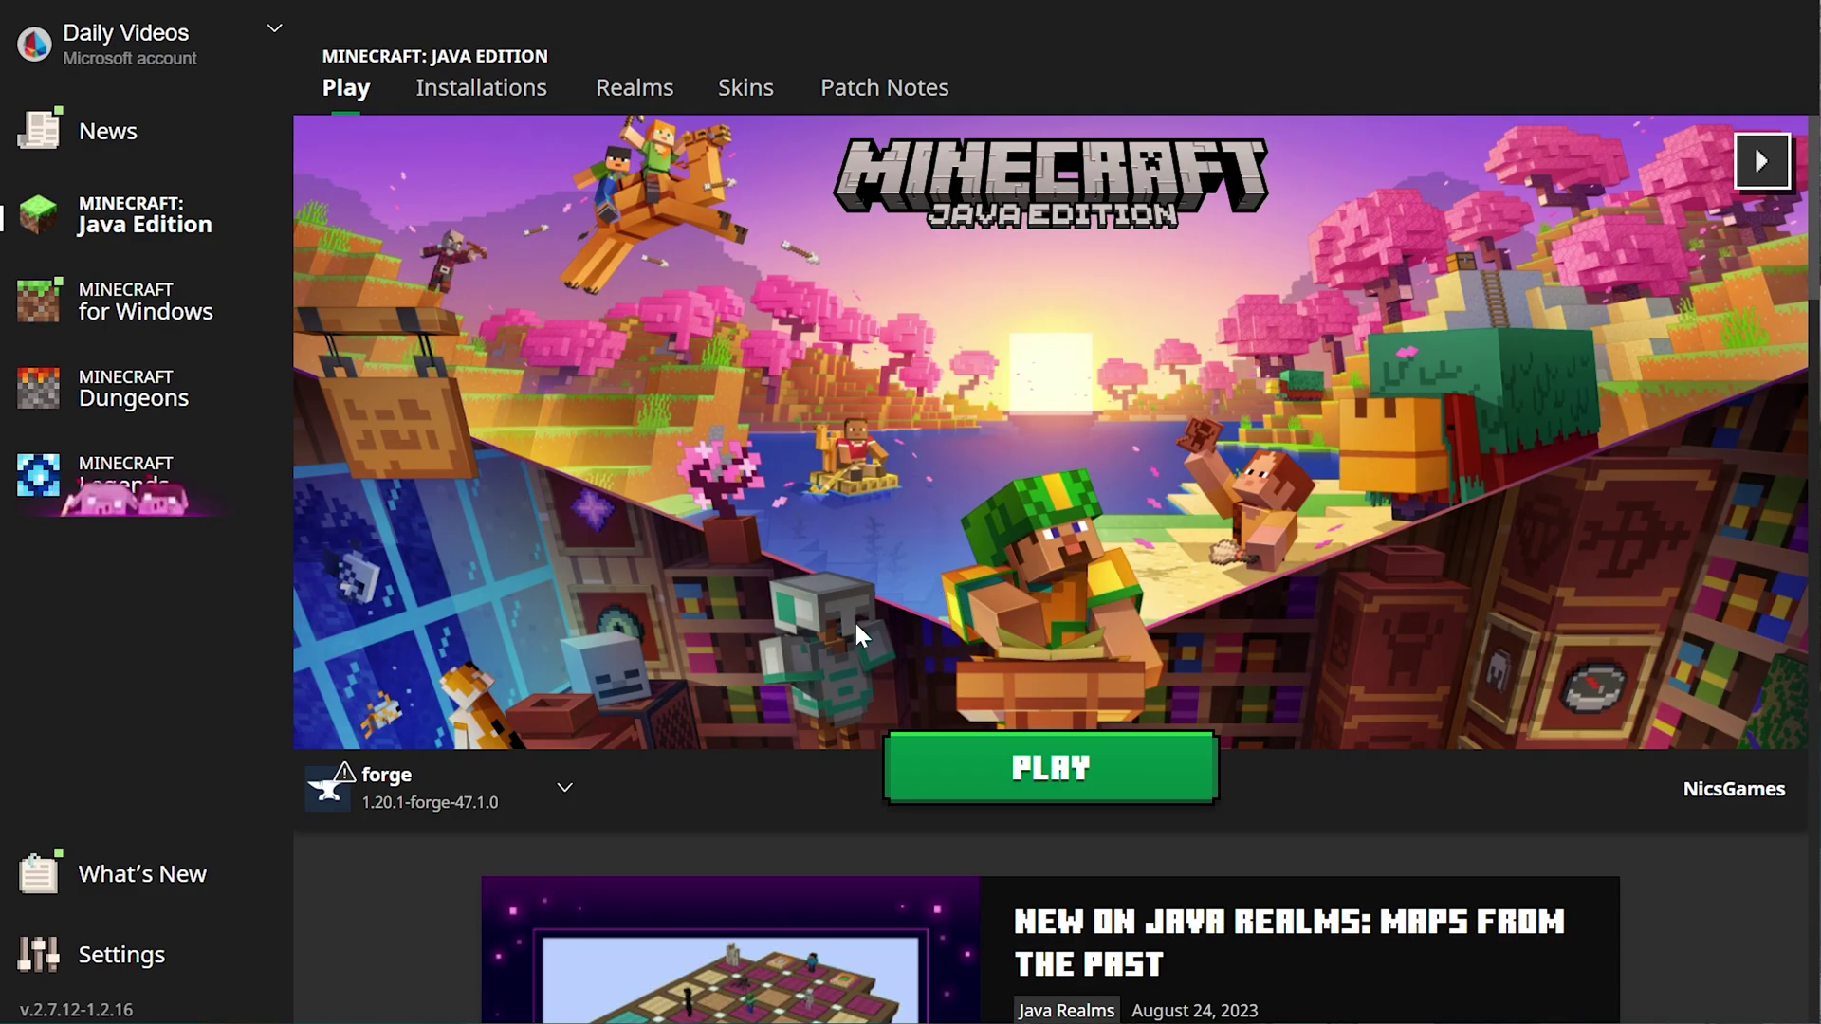
left_click(431, 781)
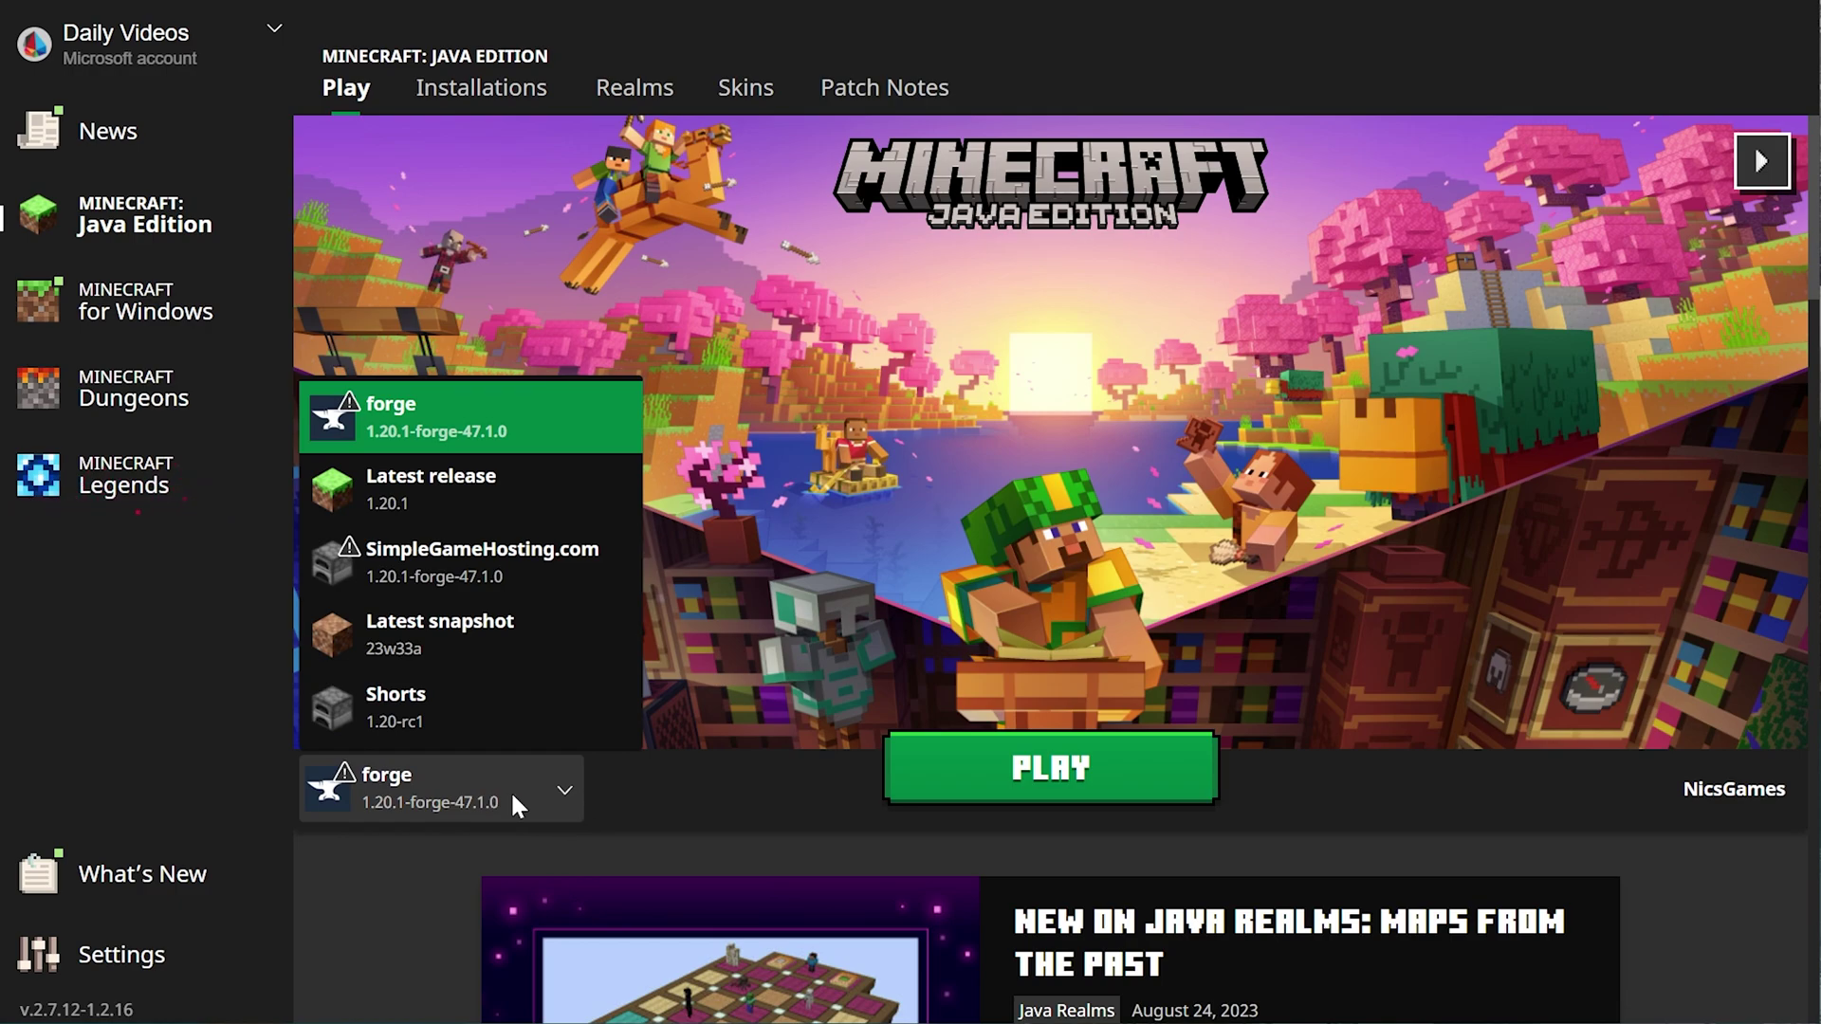
left_click(445, 424)
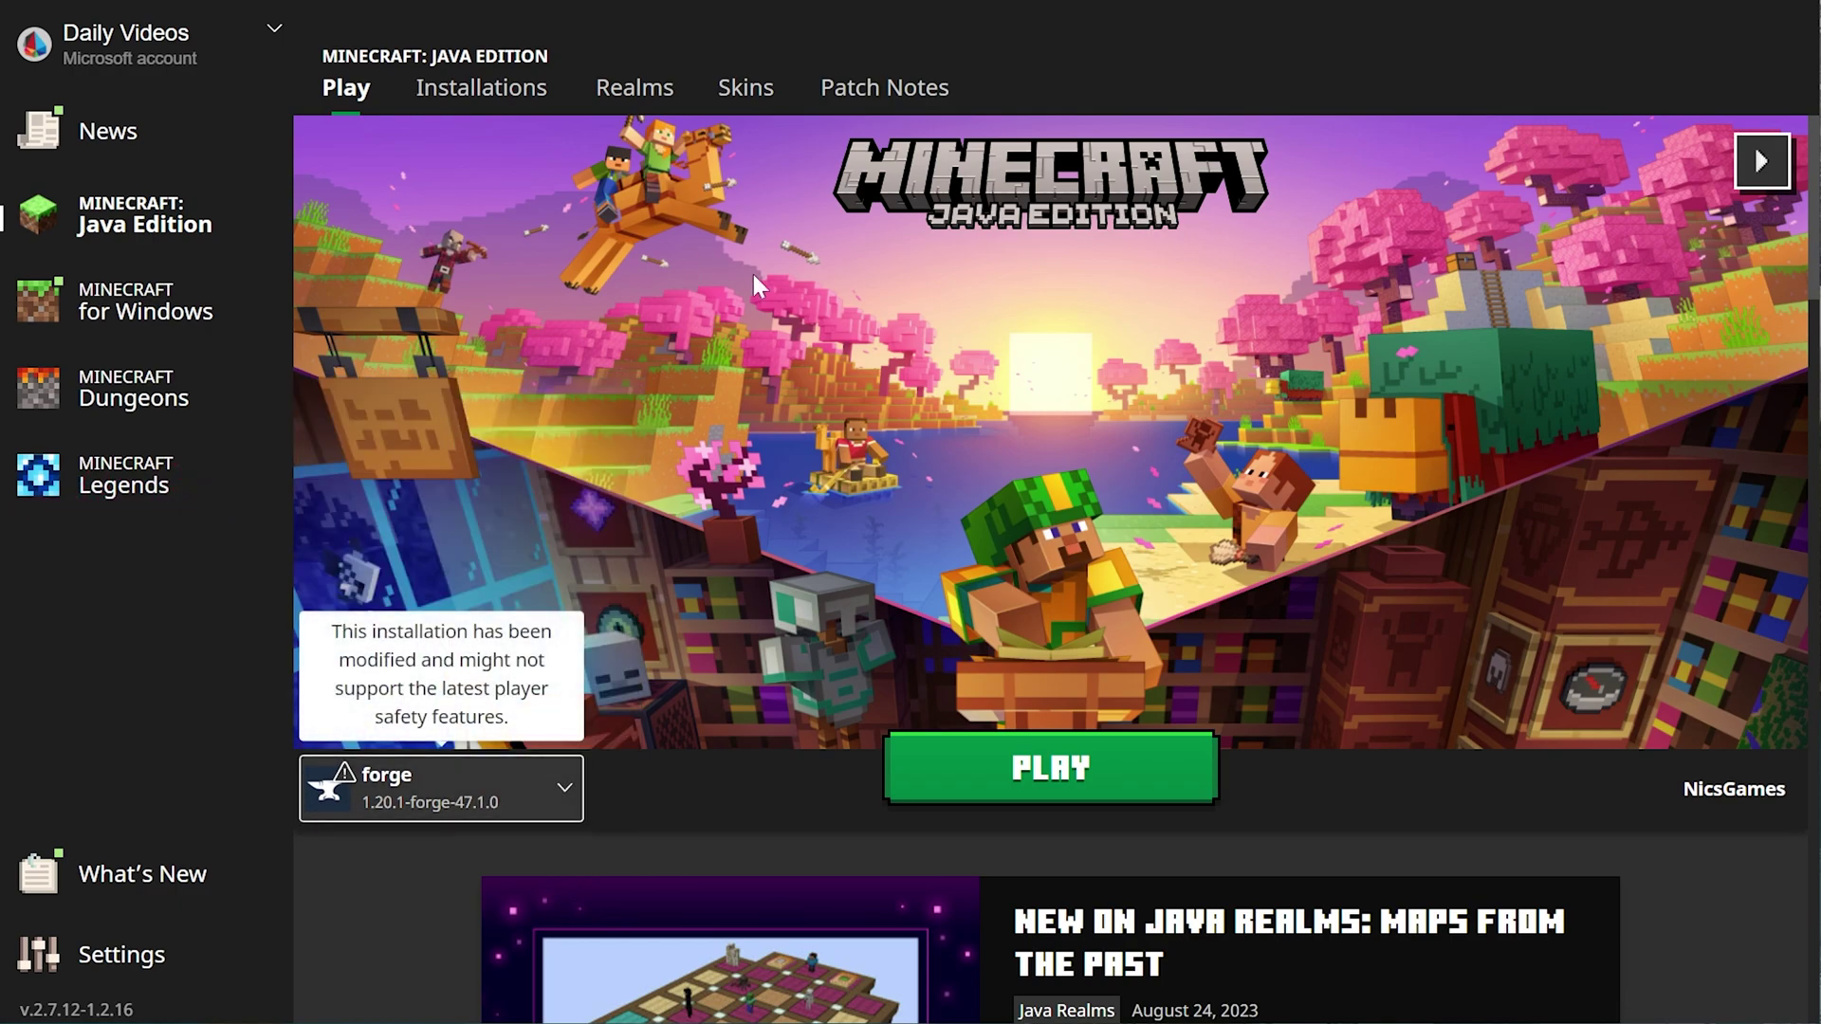
left_click(902, 771)
left_click(1133, 666)
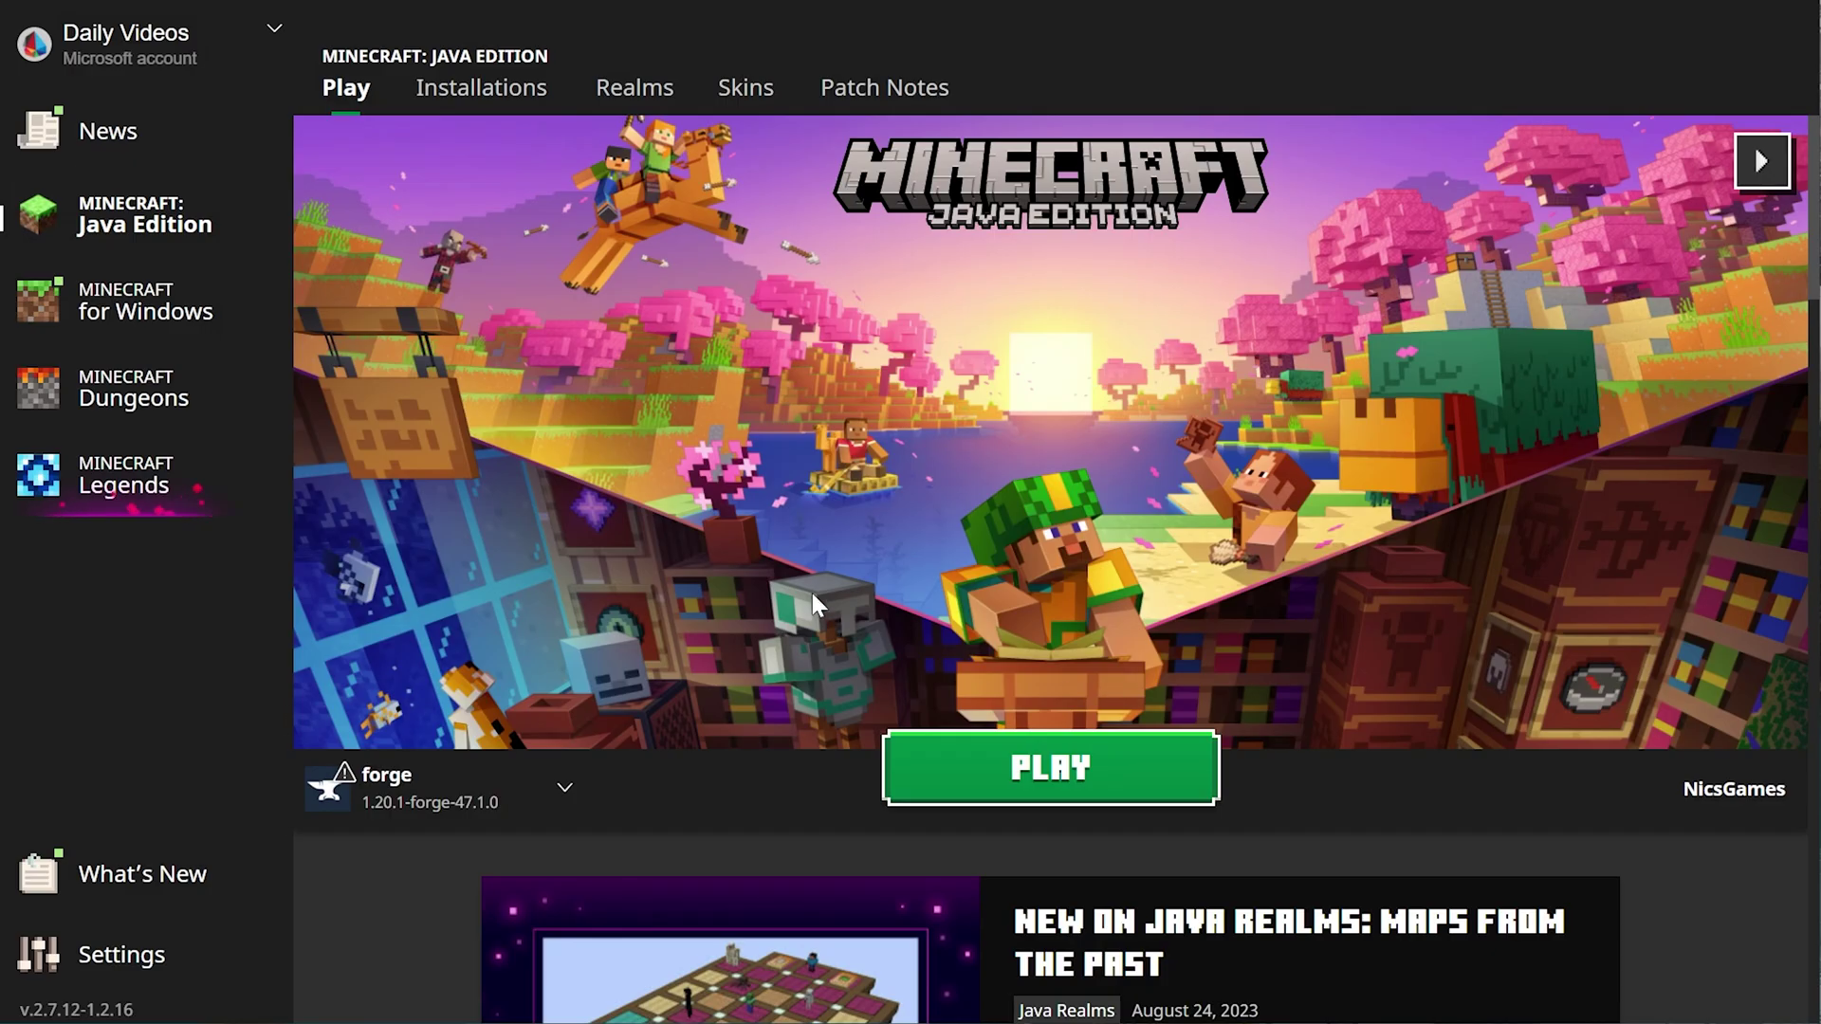
Delete the existing SimpleGameHosting.com installation from the launcher's installations.
left_click(481, 94)
left_click(1659, 759)
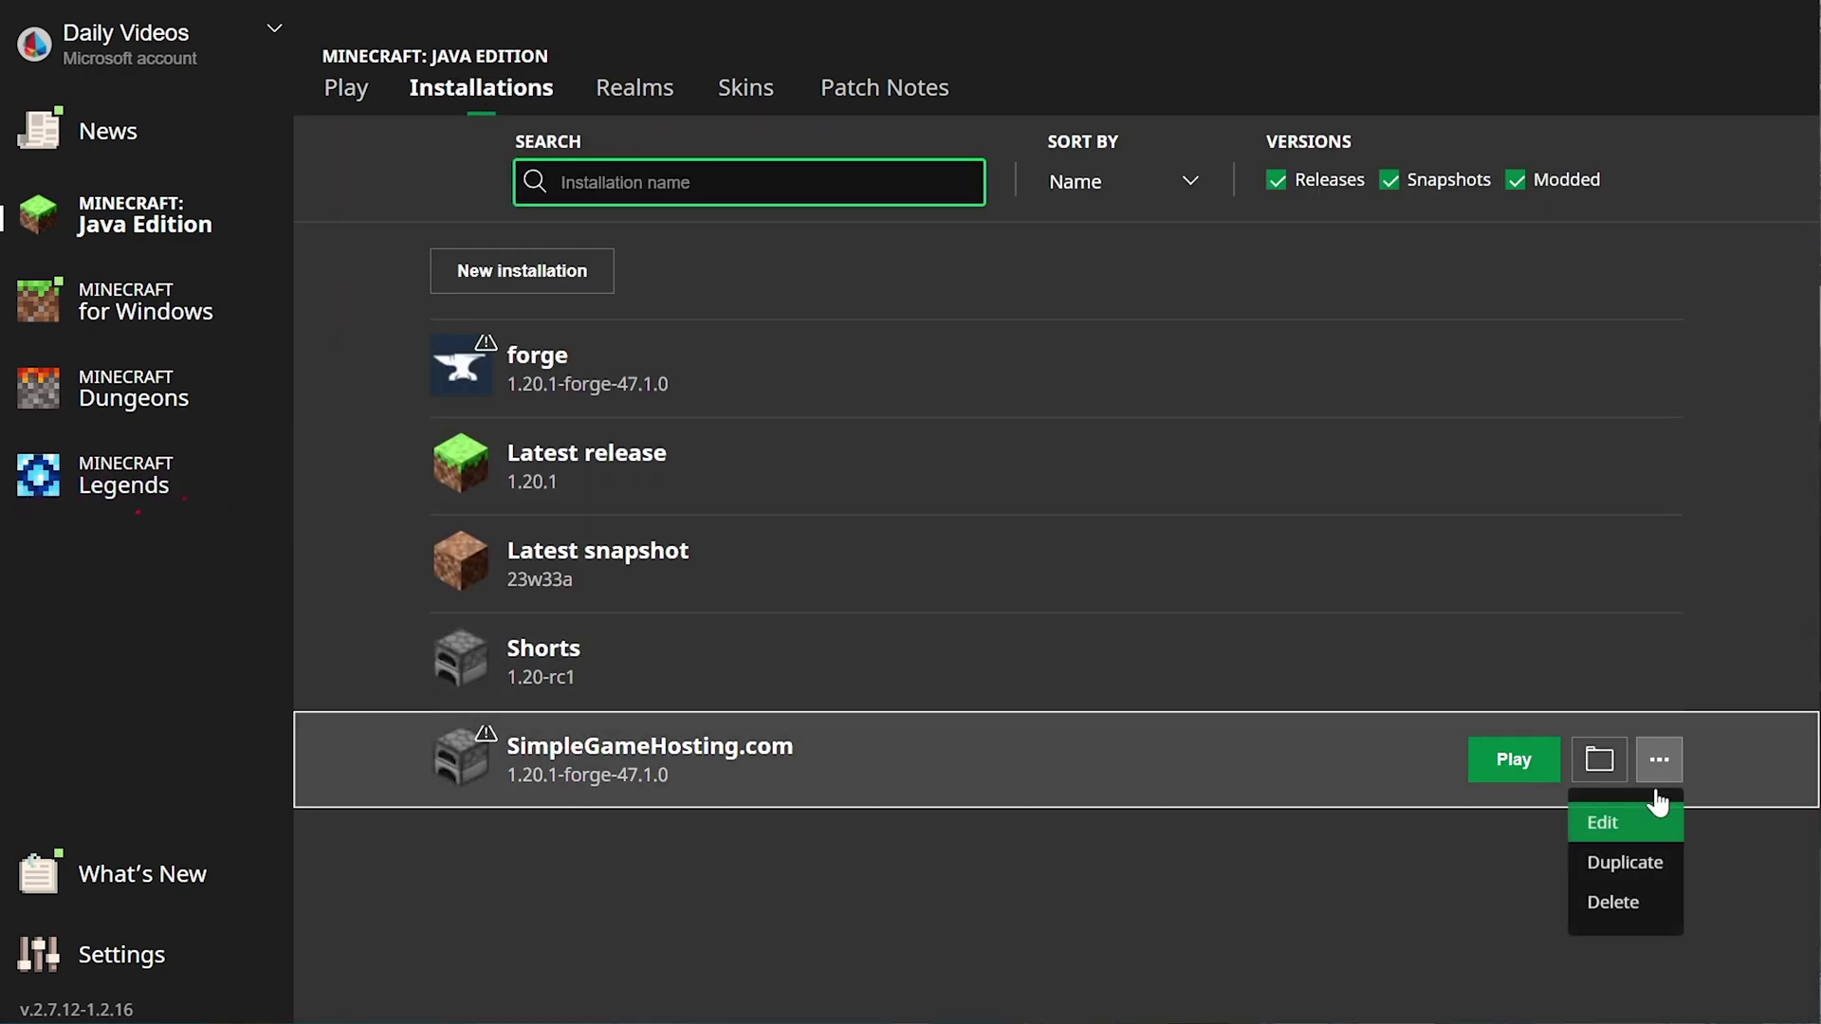
left_click(1612, 906)
left_click(1015, 590)
left_click(1517, 183)
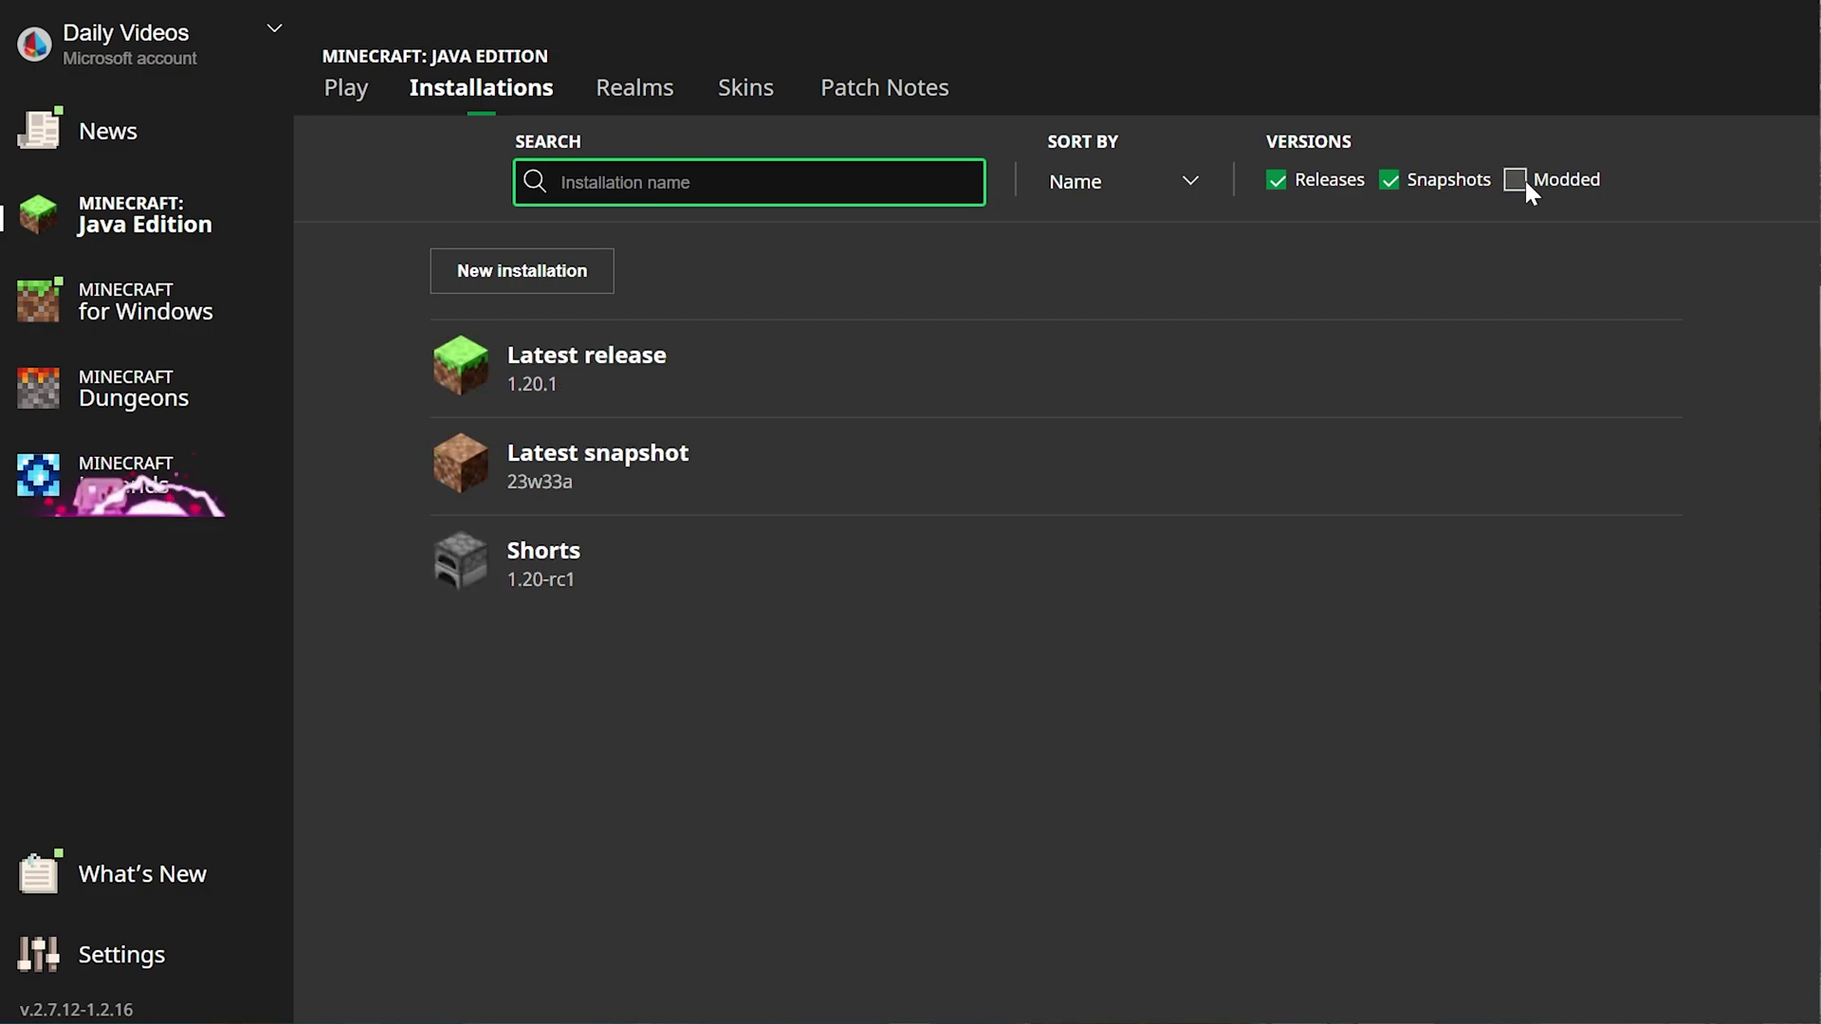
left_click(1524, 178)
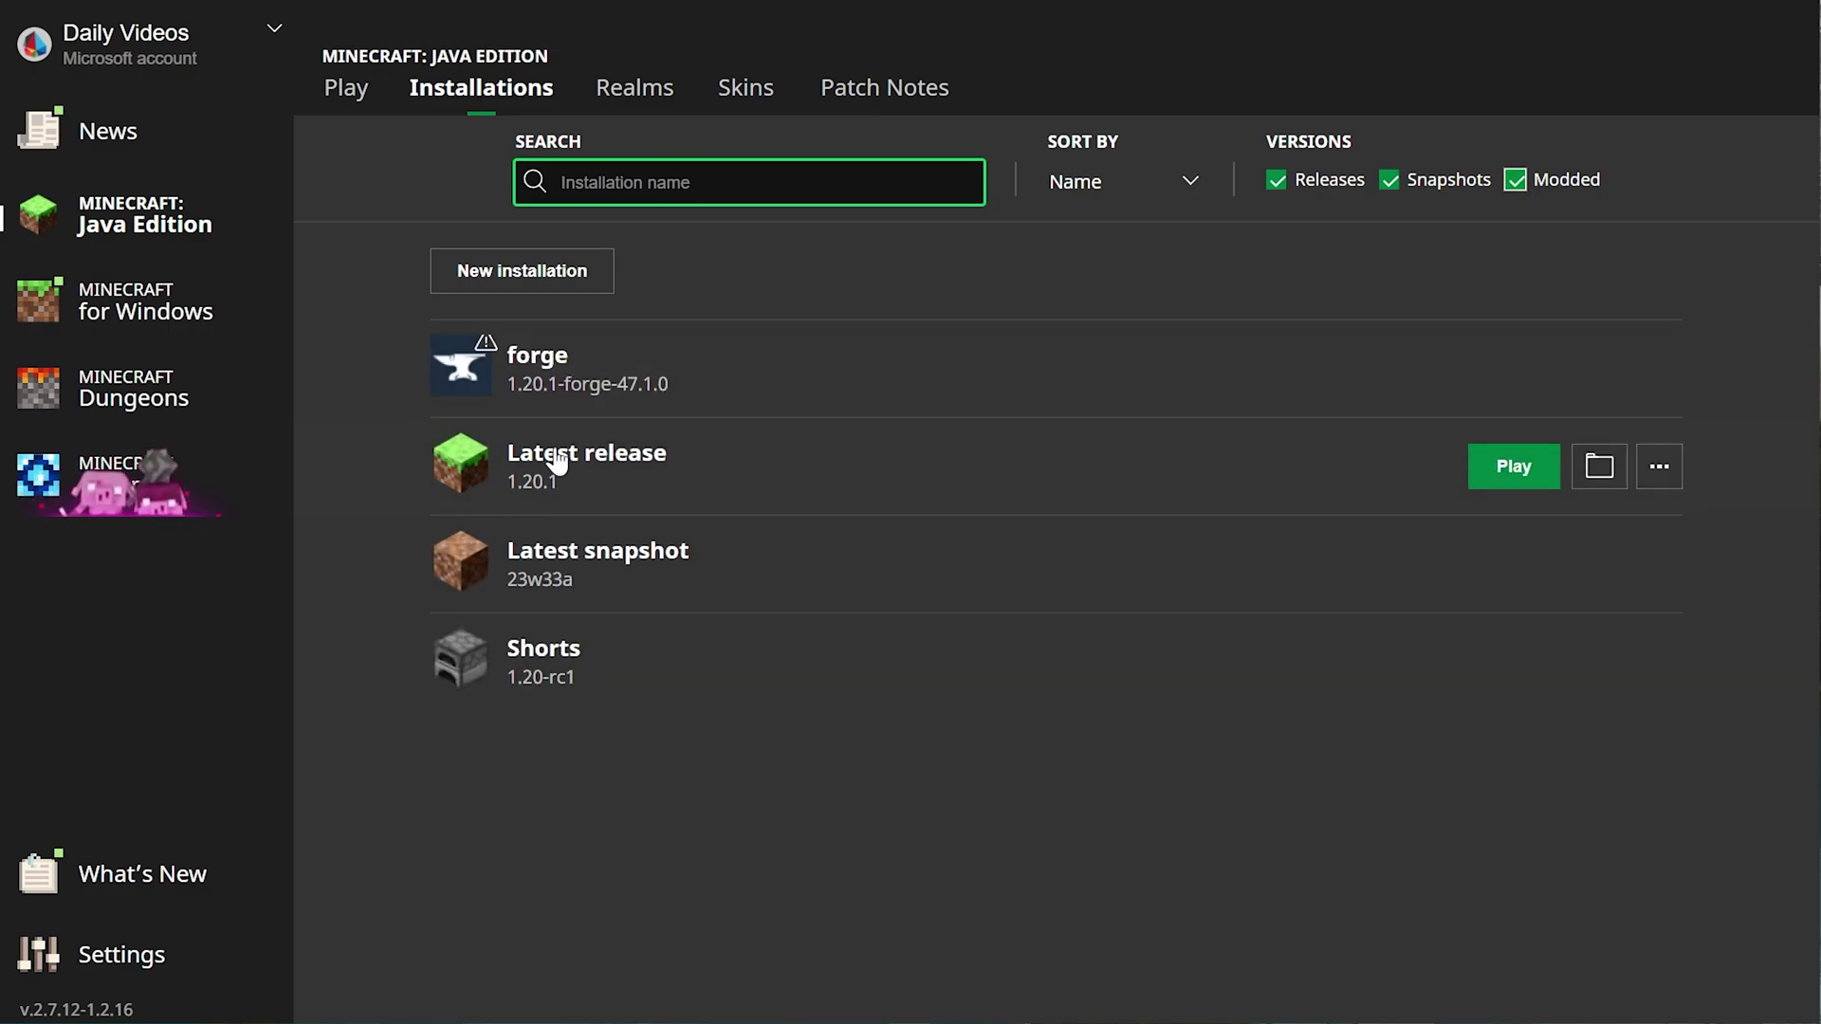
left_click(1514, 369)
left_click(1134, 664)
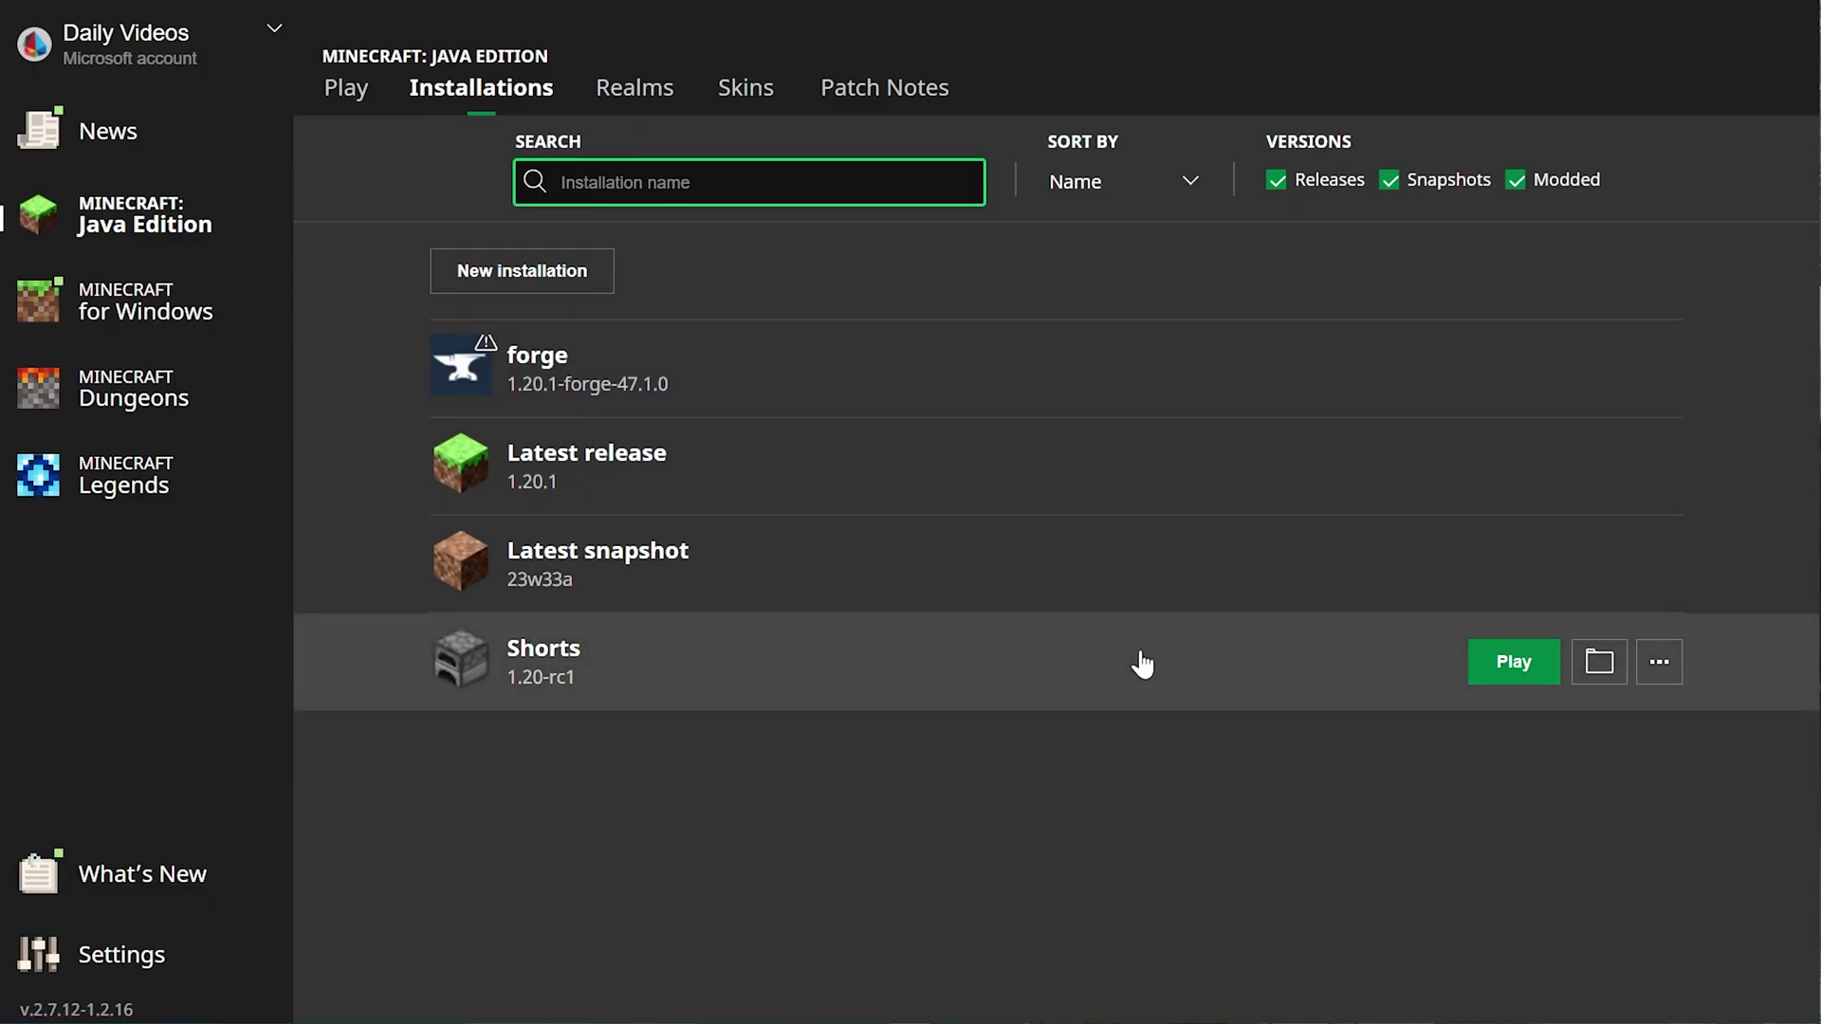
Create a new installation named SimpleGameHosting.com using release 1.20.1-forge-47.1.0 and a 2560x1440 resolution.
left_click(462, 271)
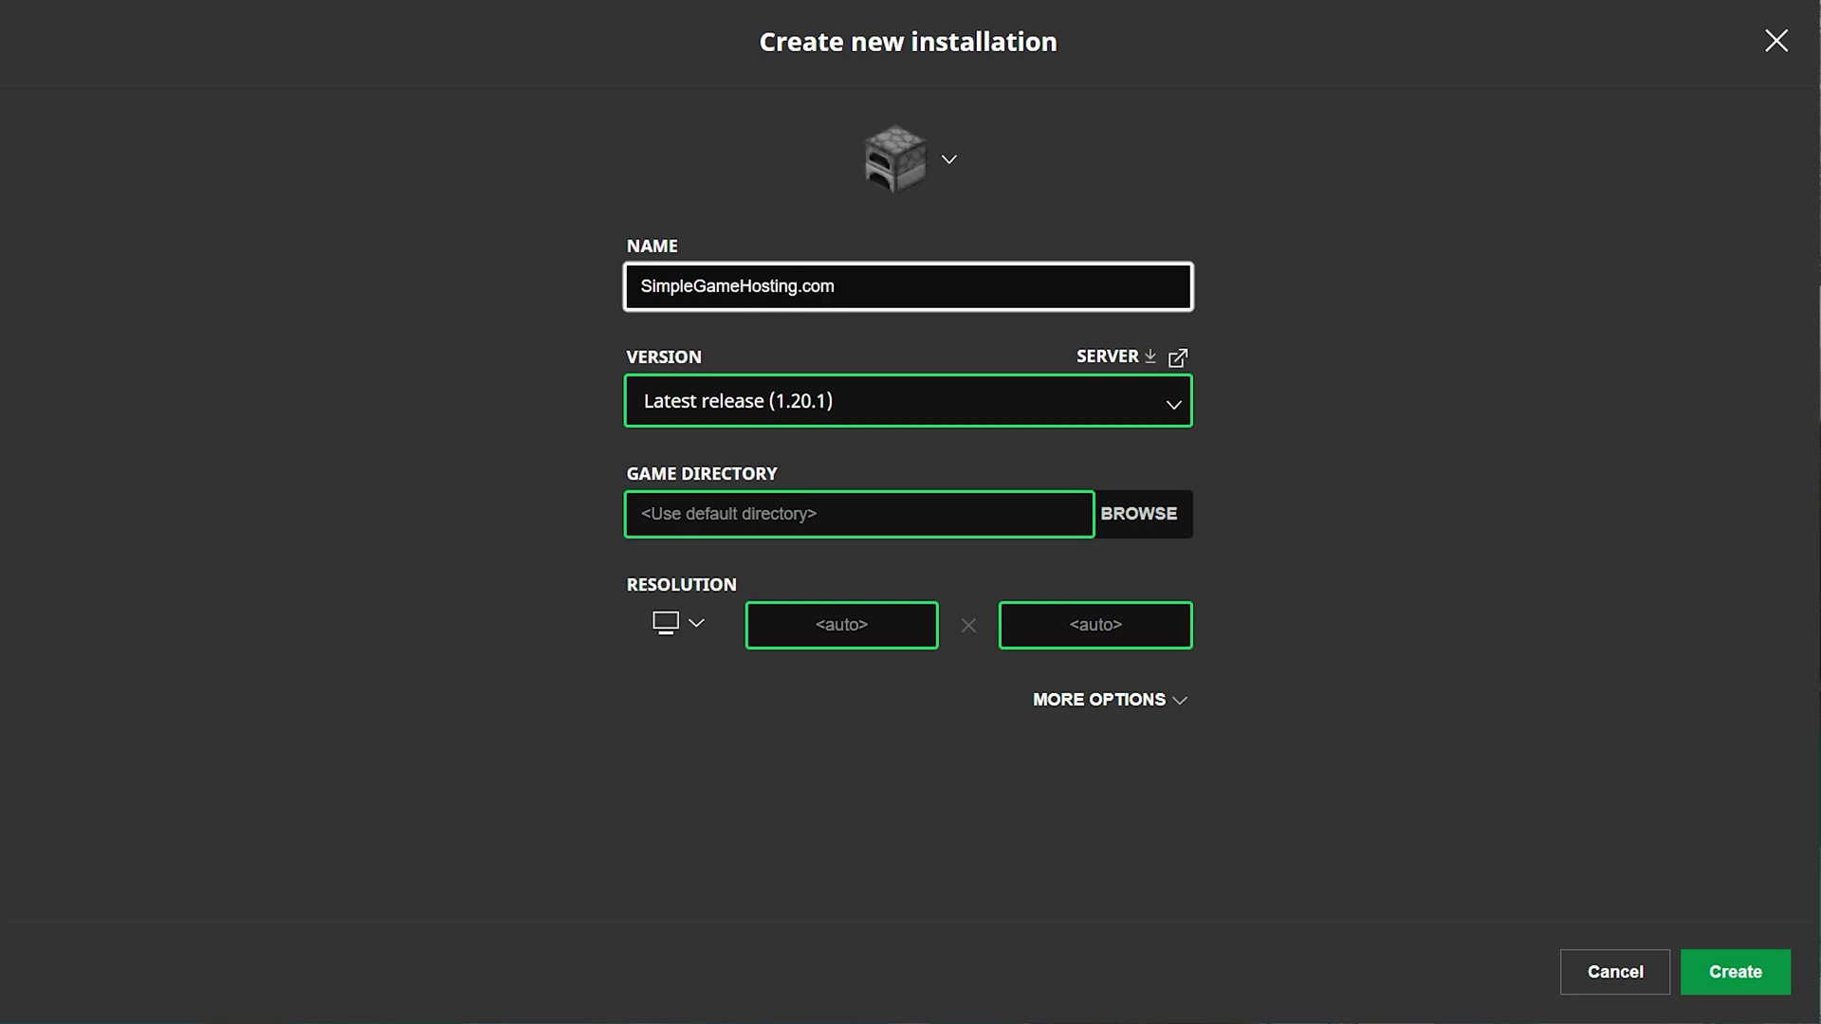
left_click(908, 401)
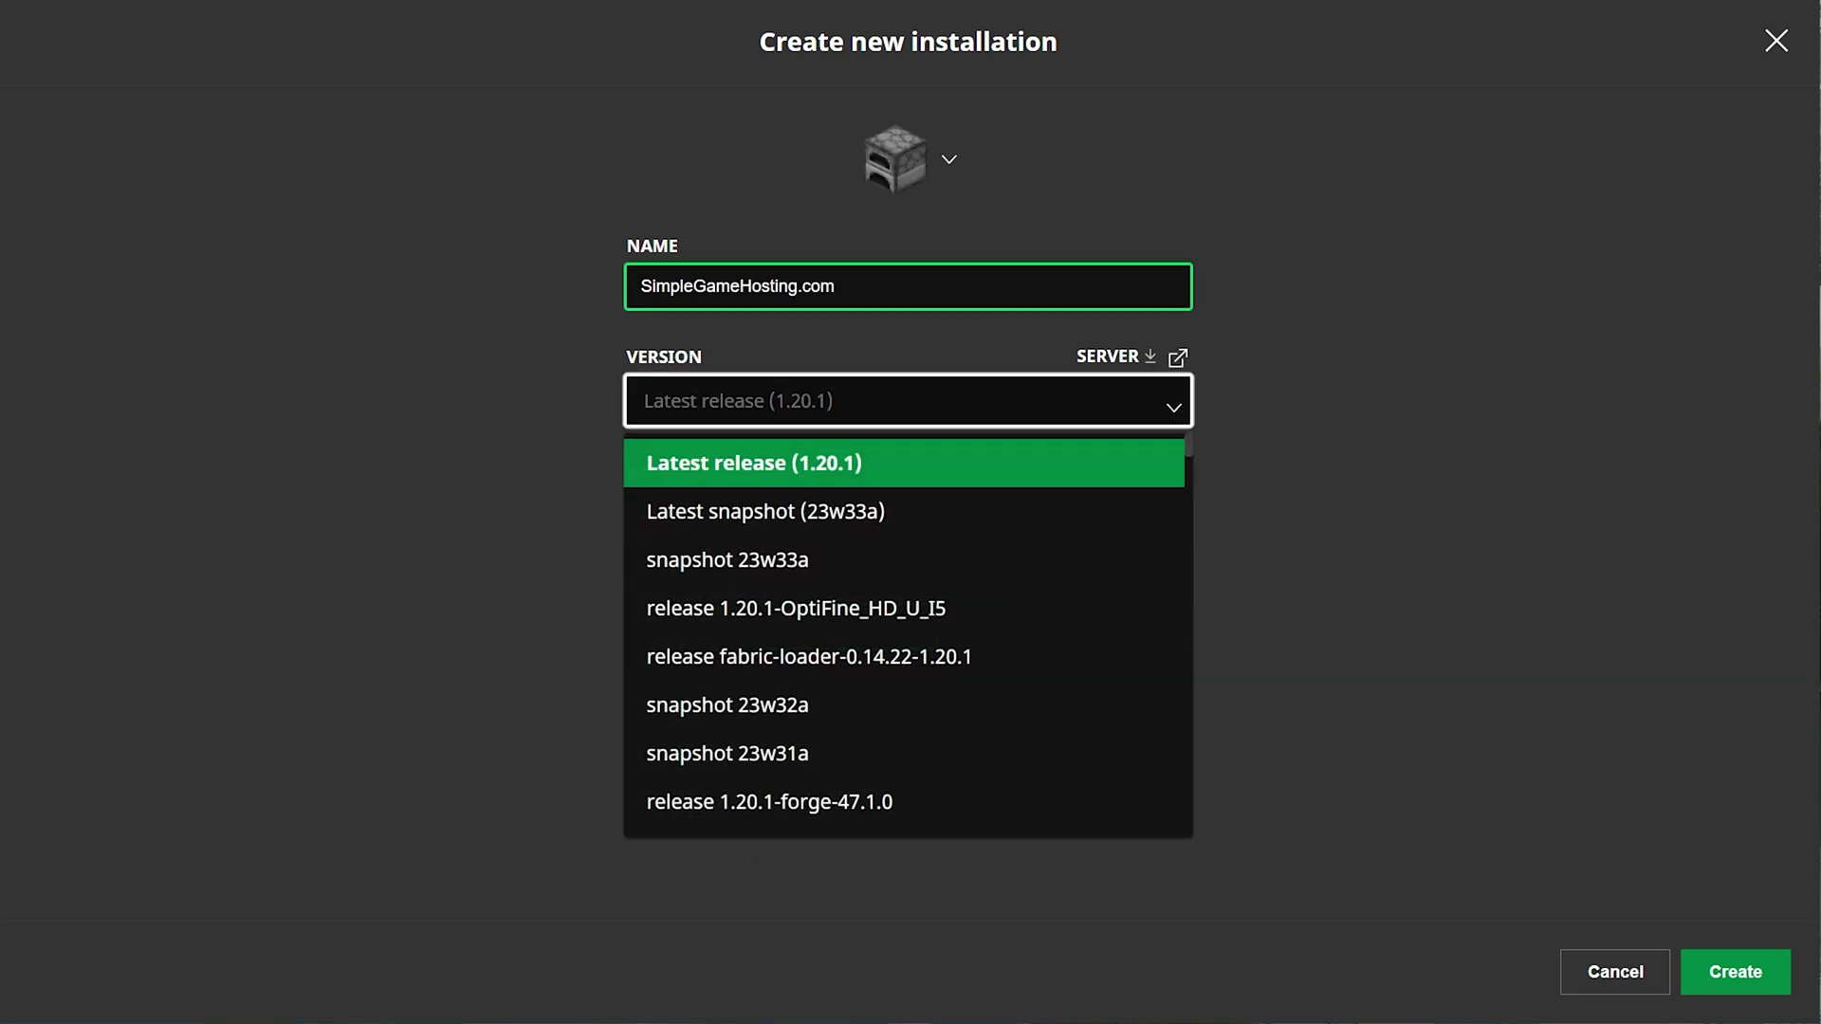
scroll(931, 529, "down", 3)
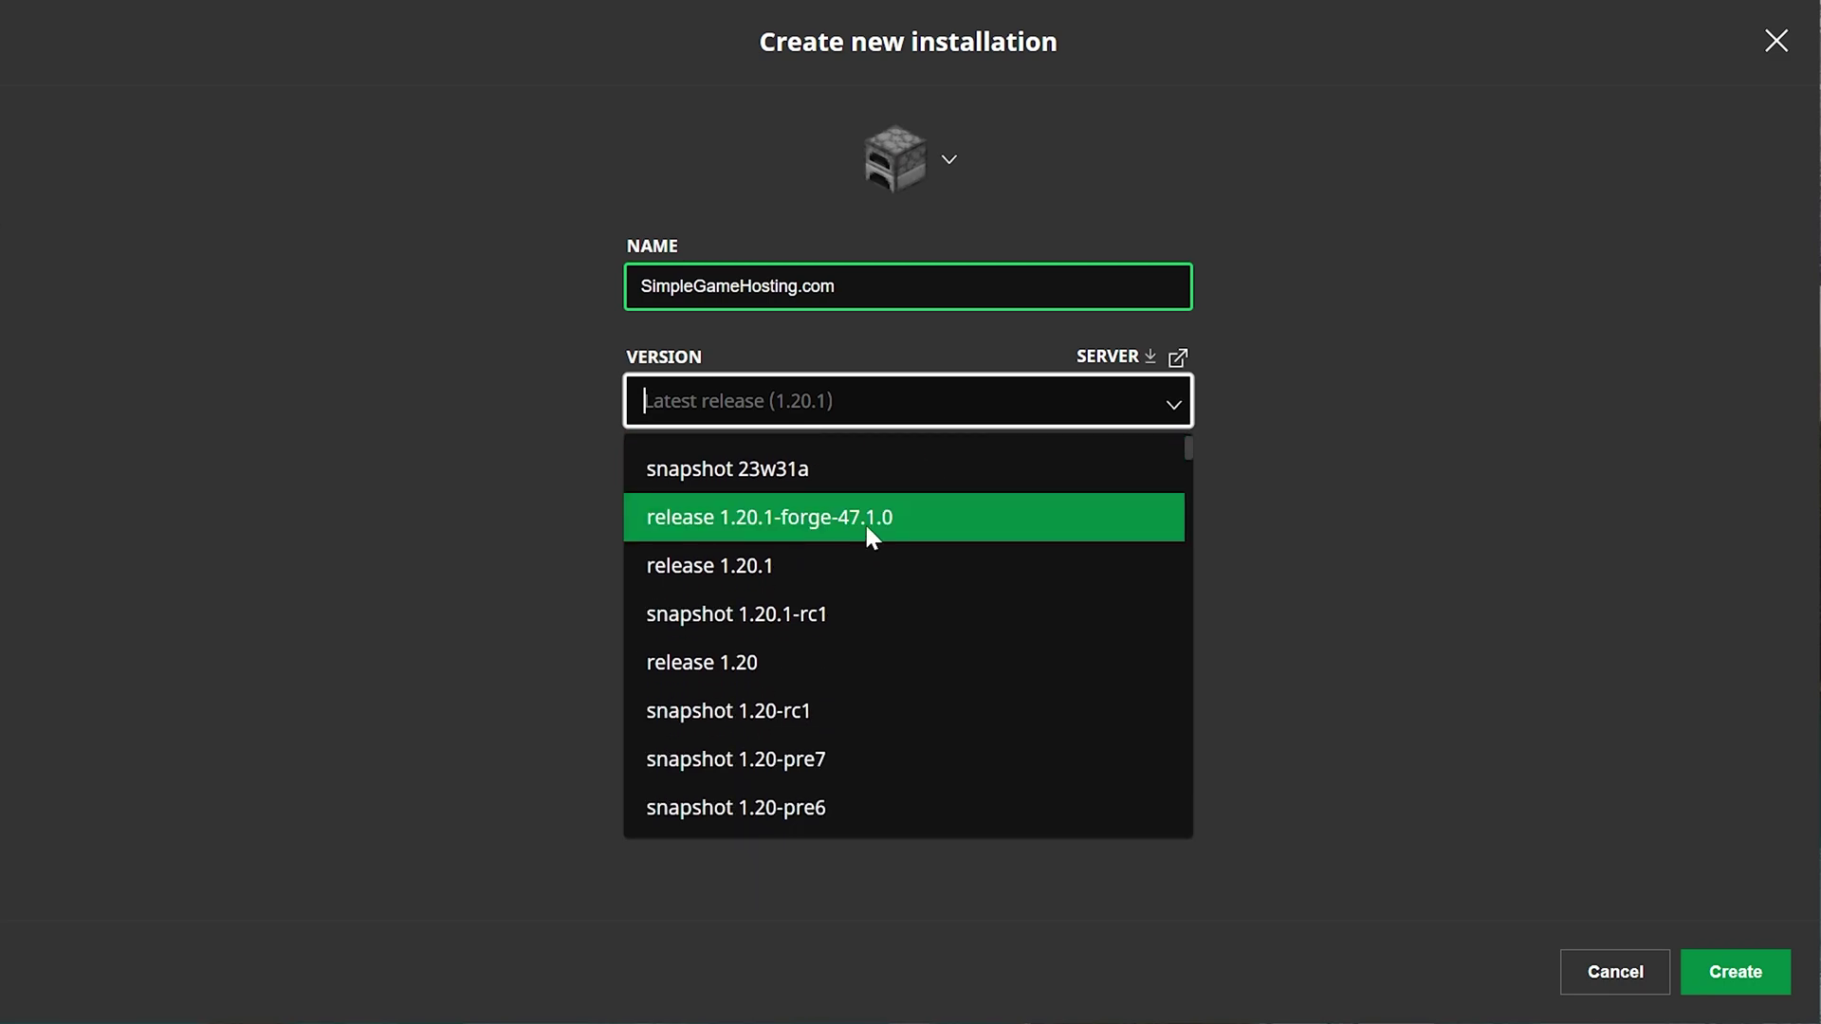
left_click(842, 531)
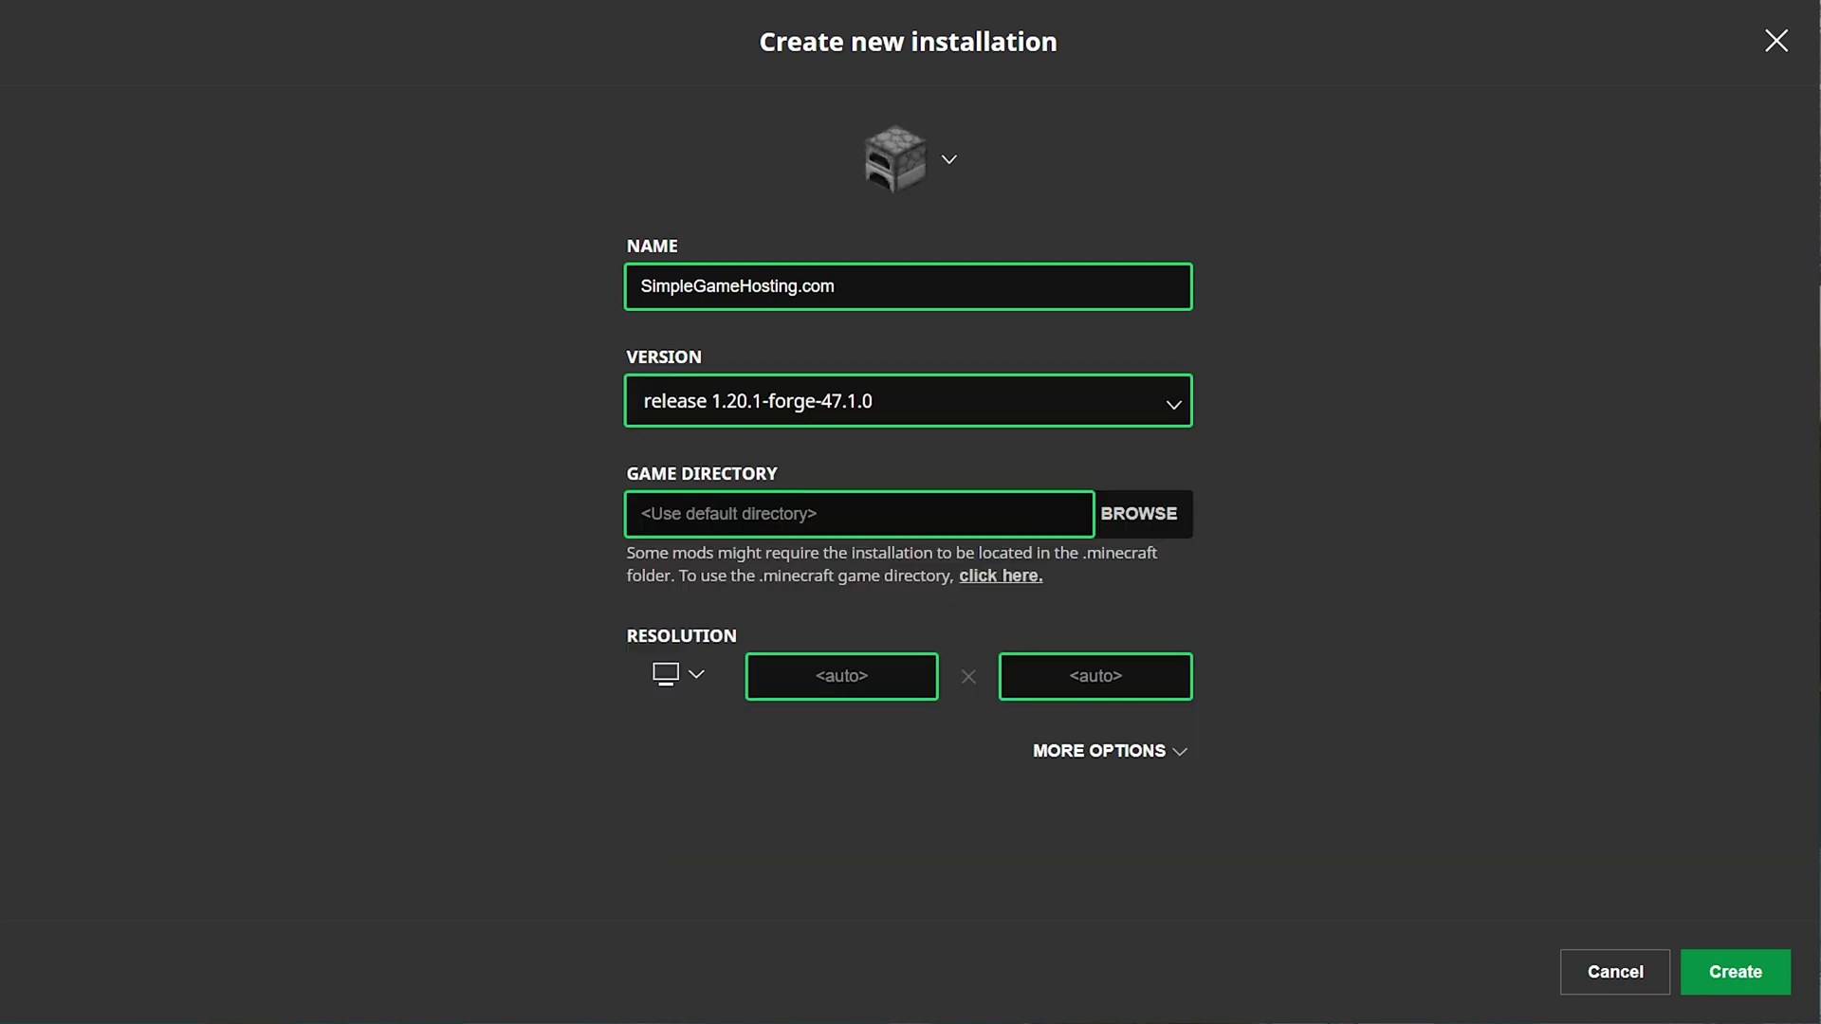
left_click(668, 673)
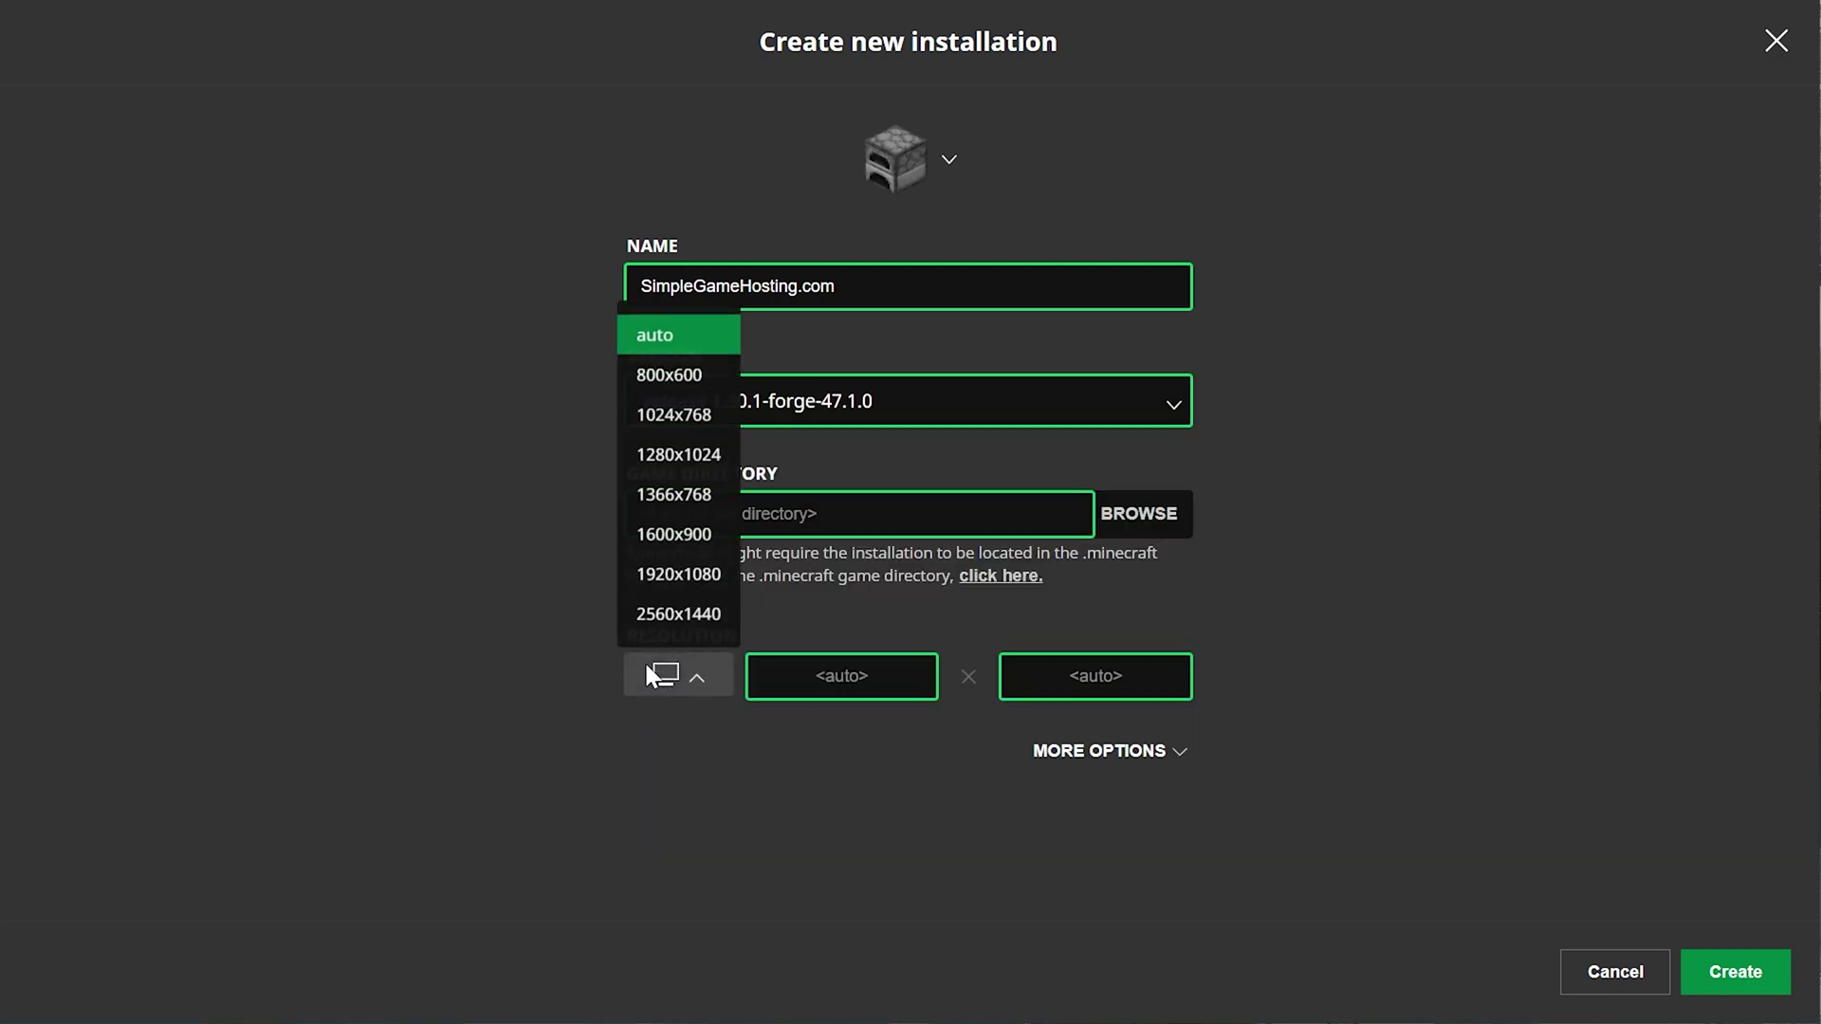
left_click(687, 613)
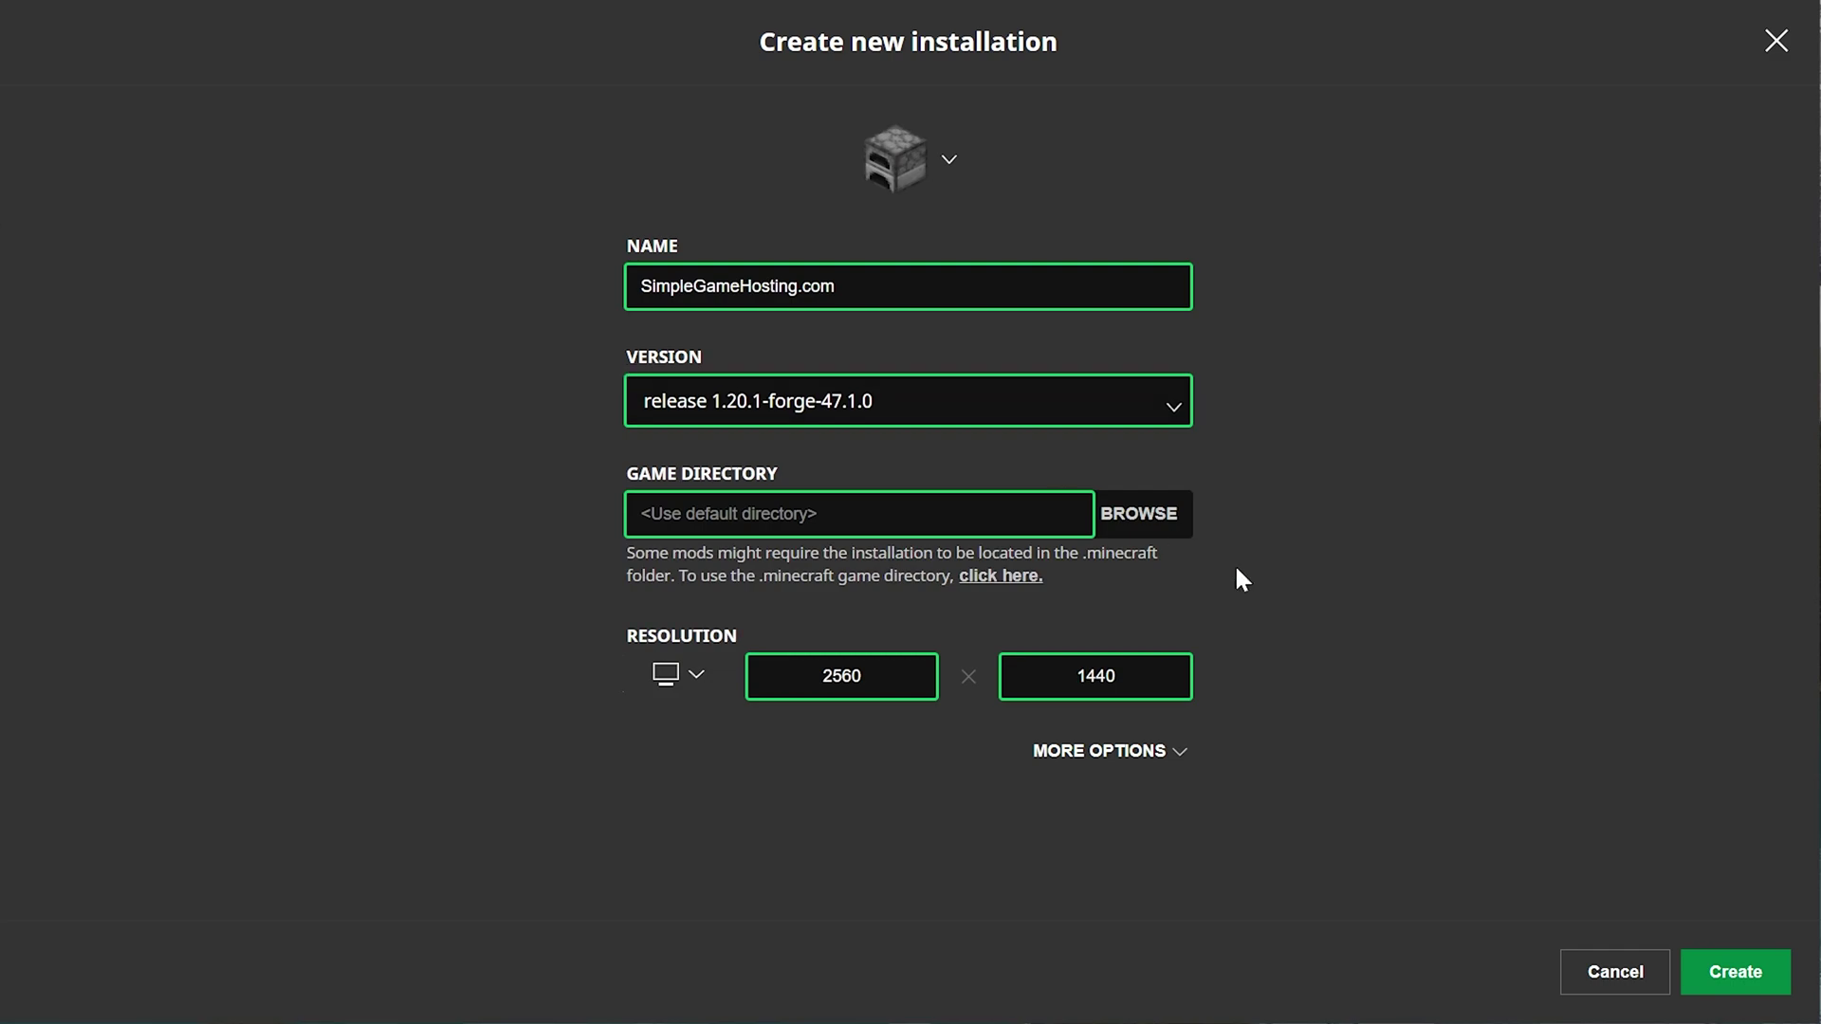
left_click(1775, 983)
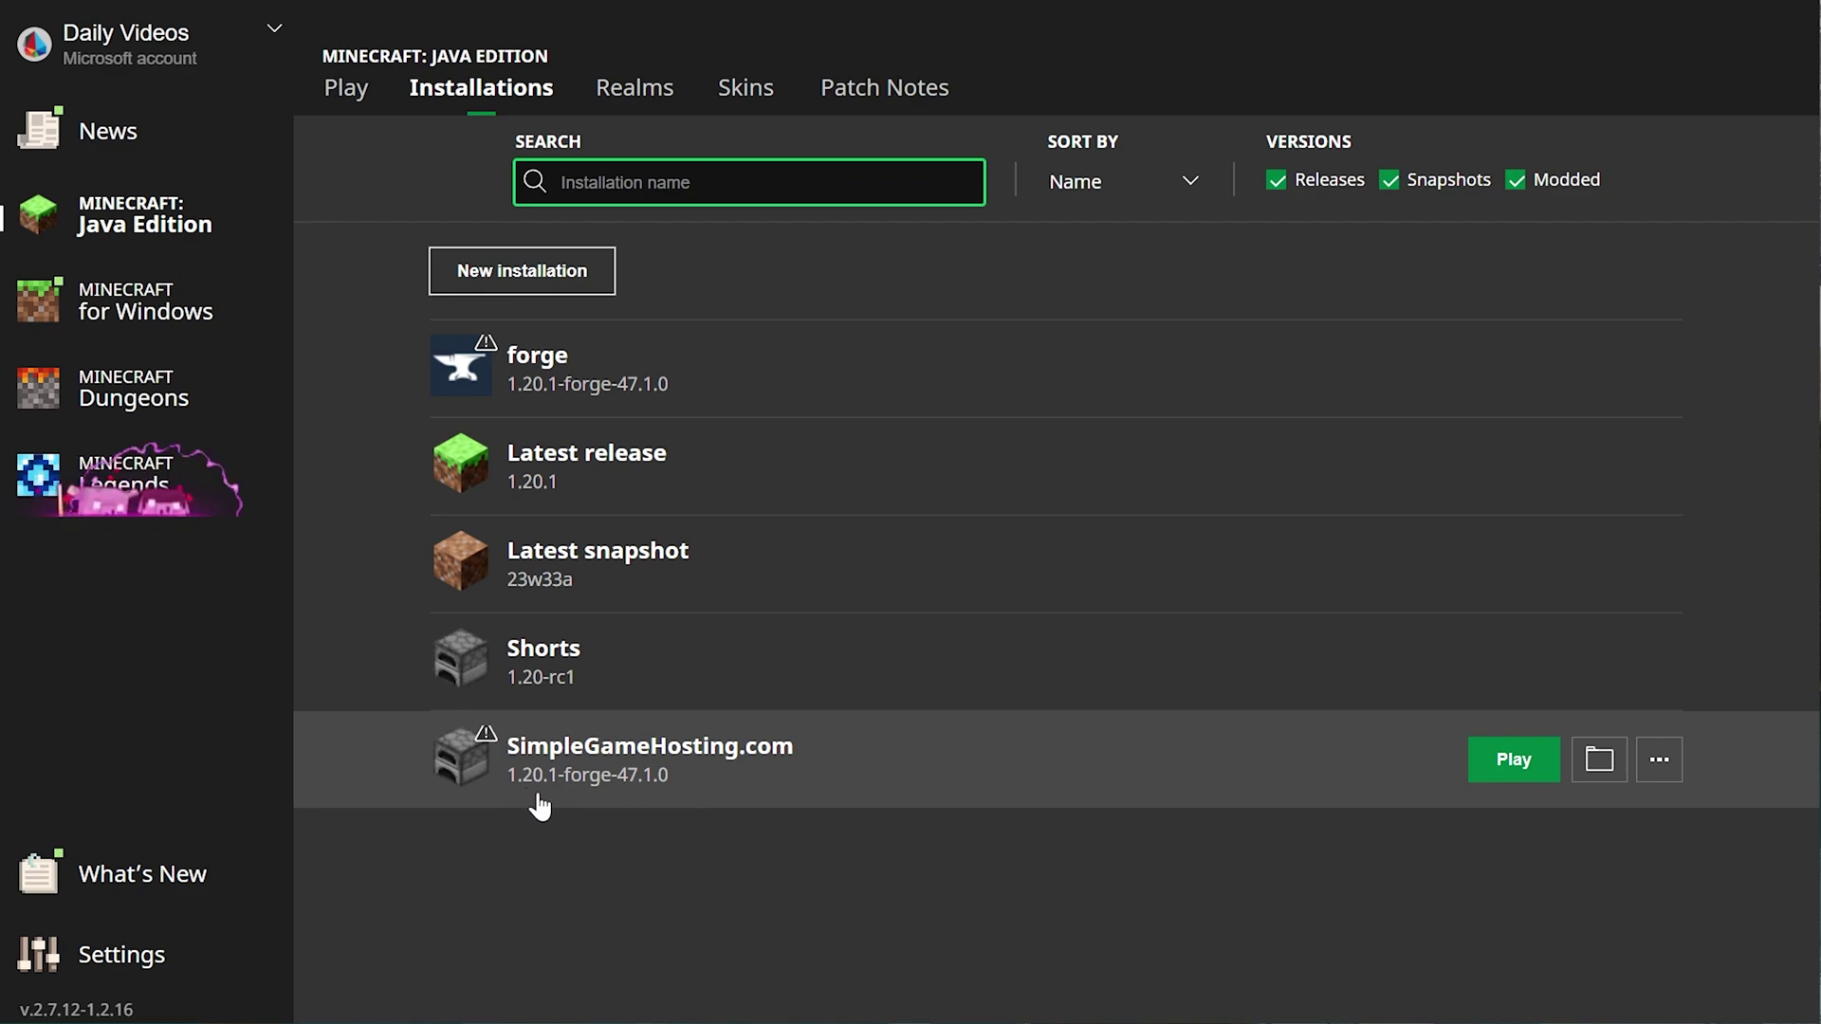
Launch the SimpleGameHosting.com installation despite the modified-installation warning and open the game's list of mods.
left_click(1468, 765)
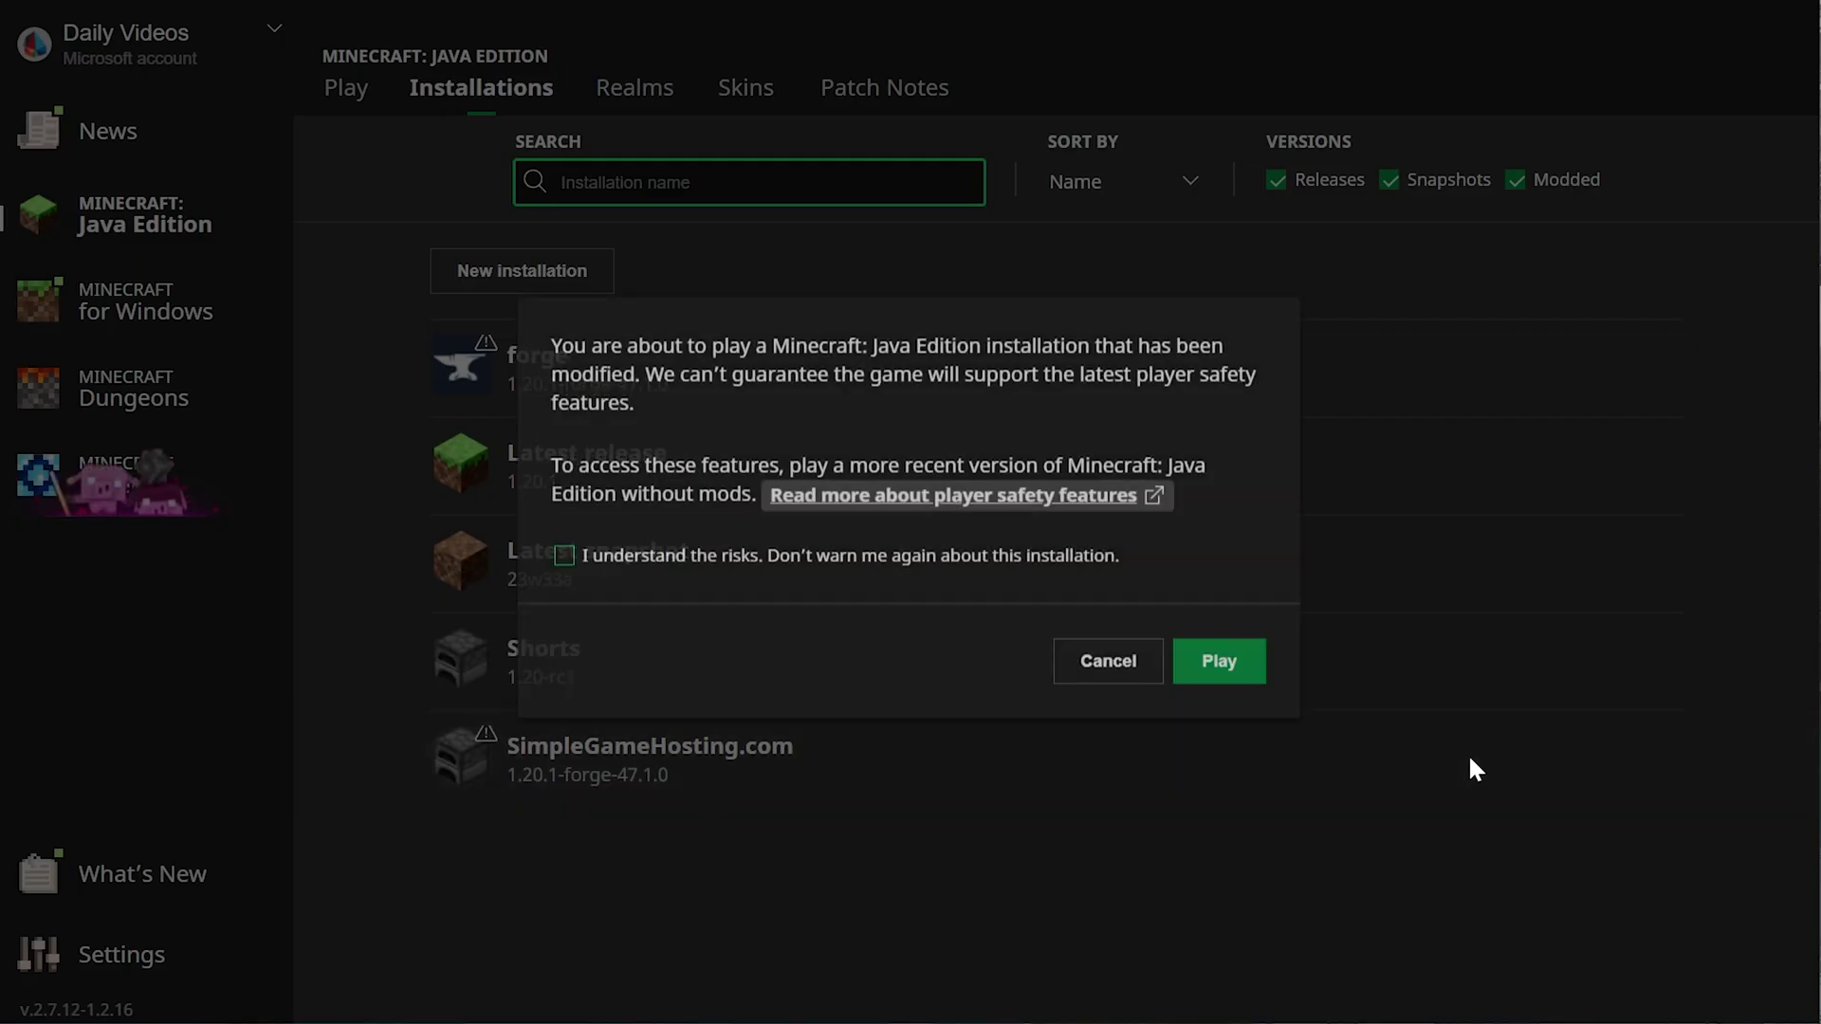
left_click(1234, 675)
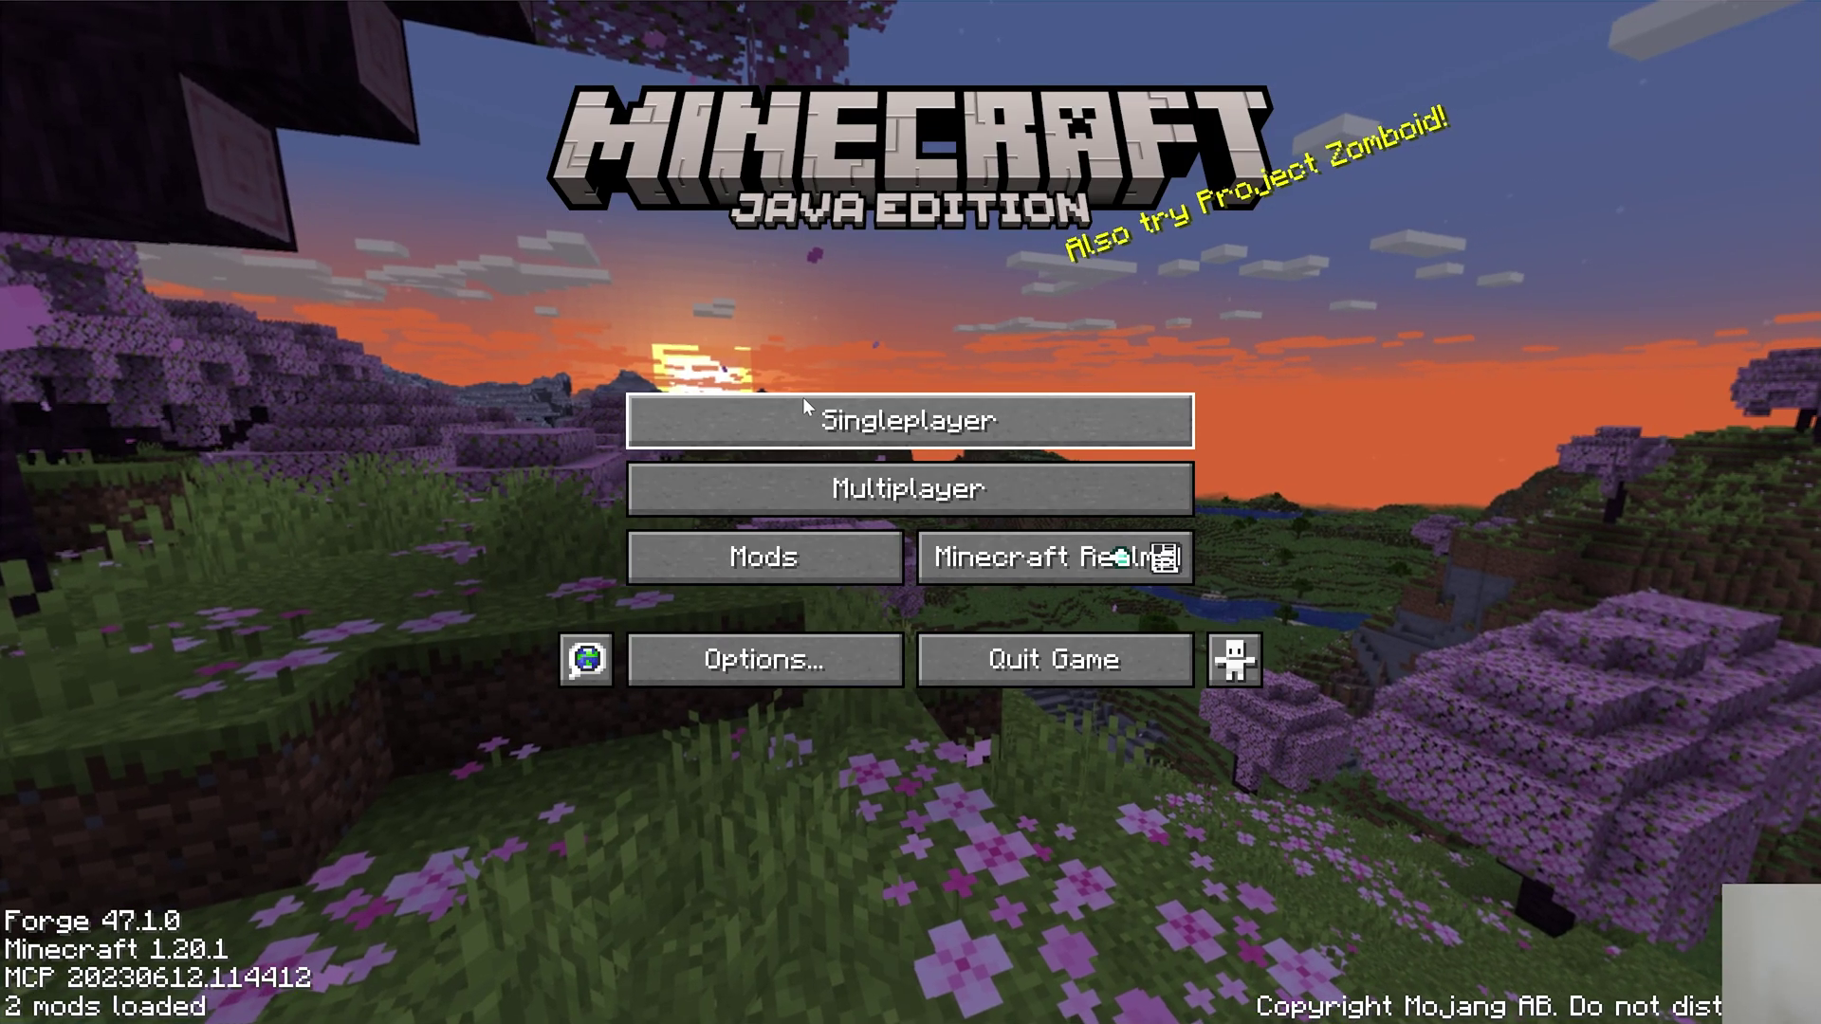
left_click(818, 567)
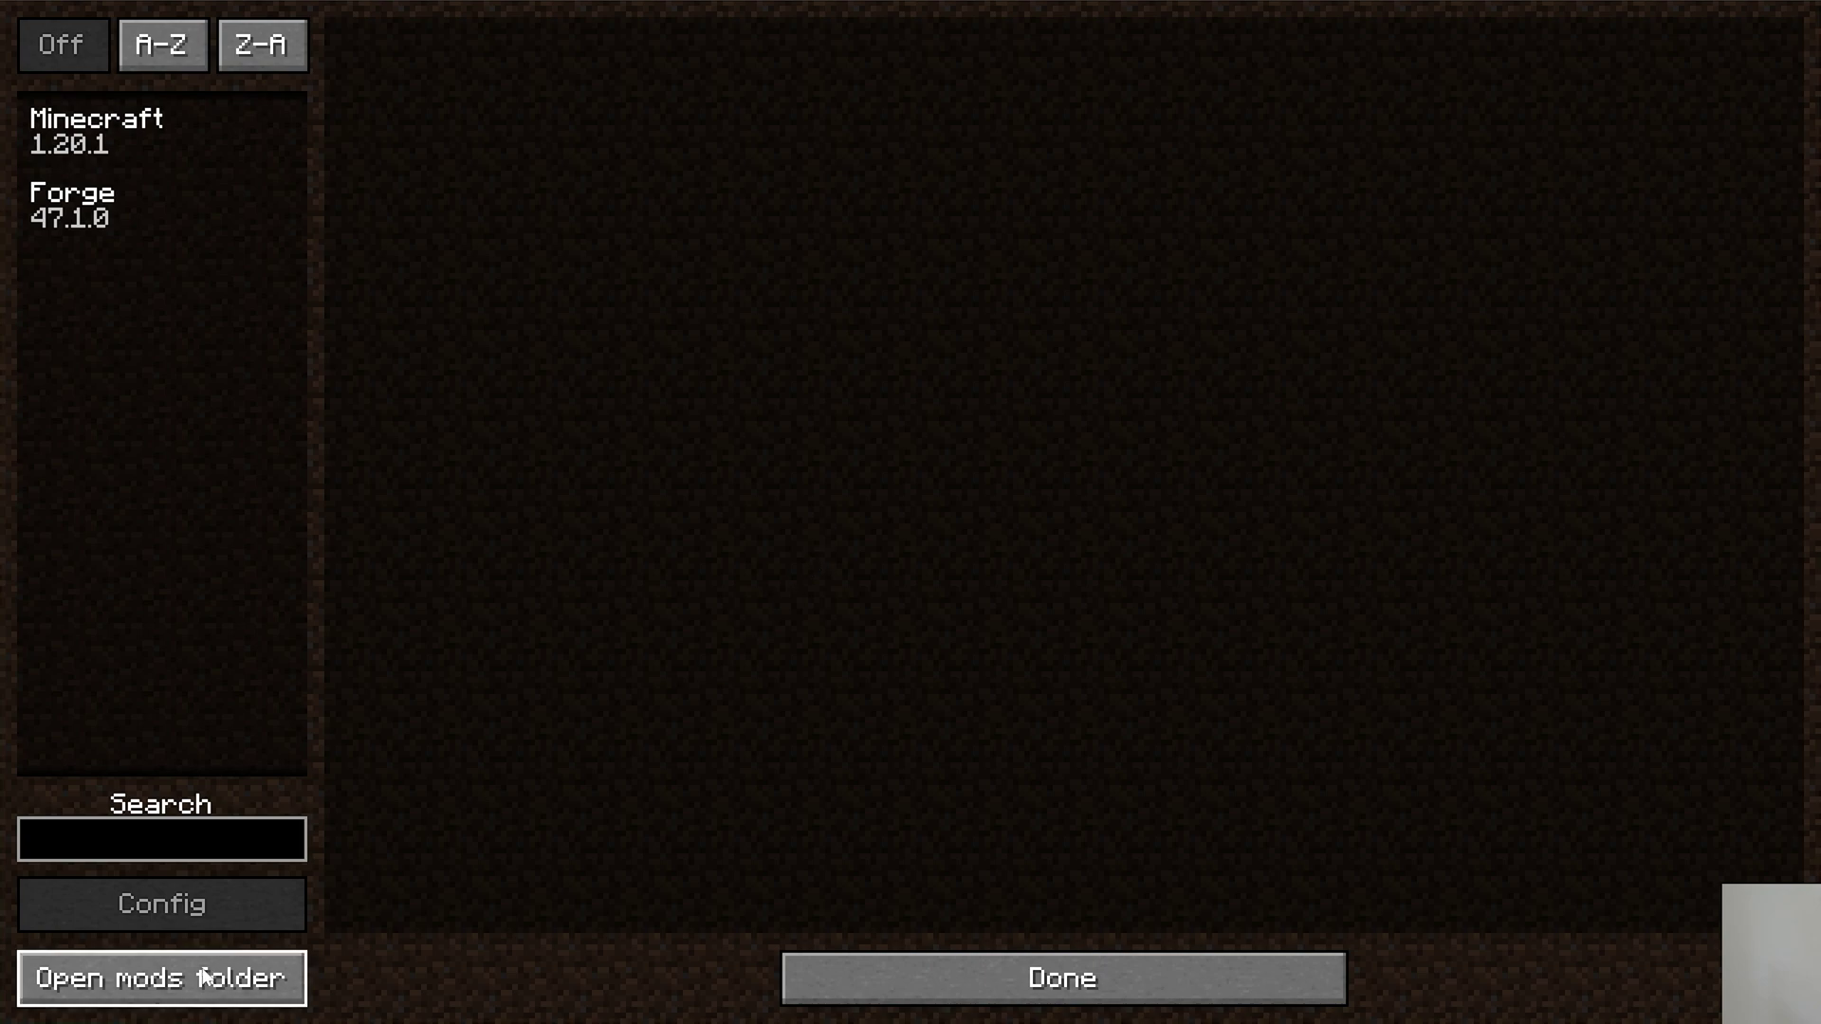
left_click(1234, 977)
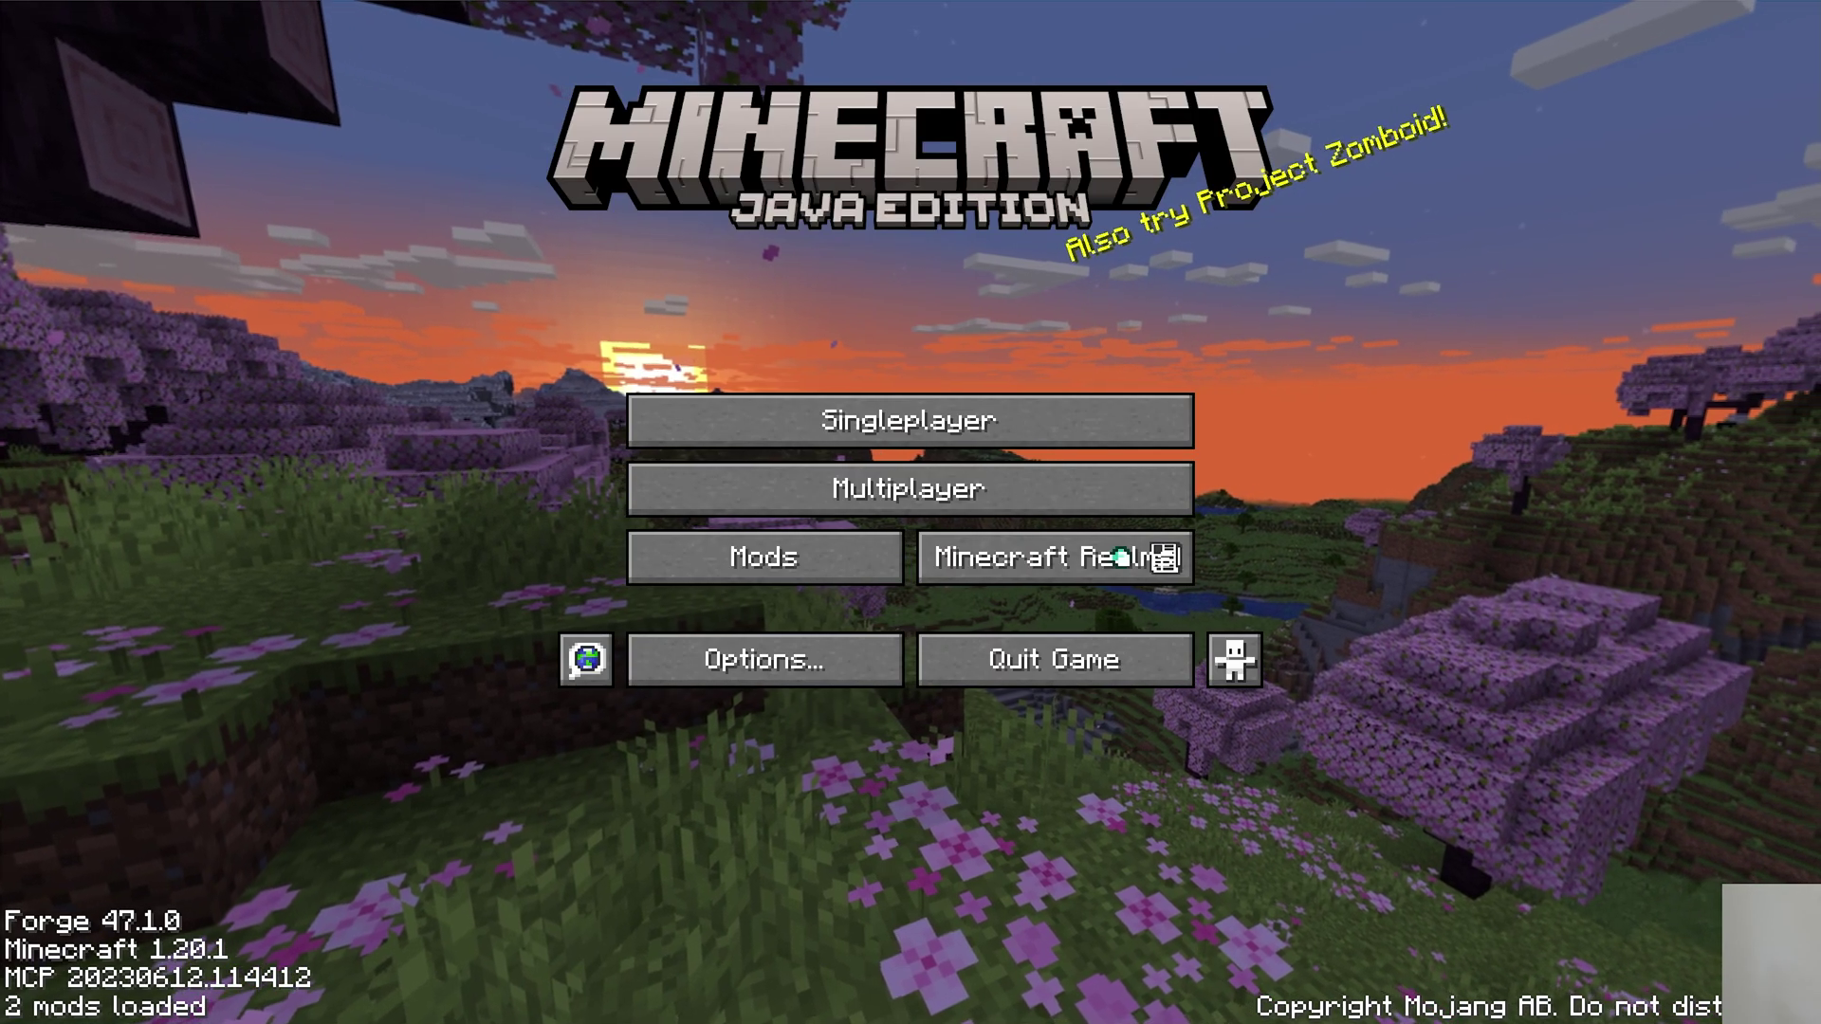
left_click(896, 579)
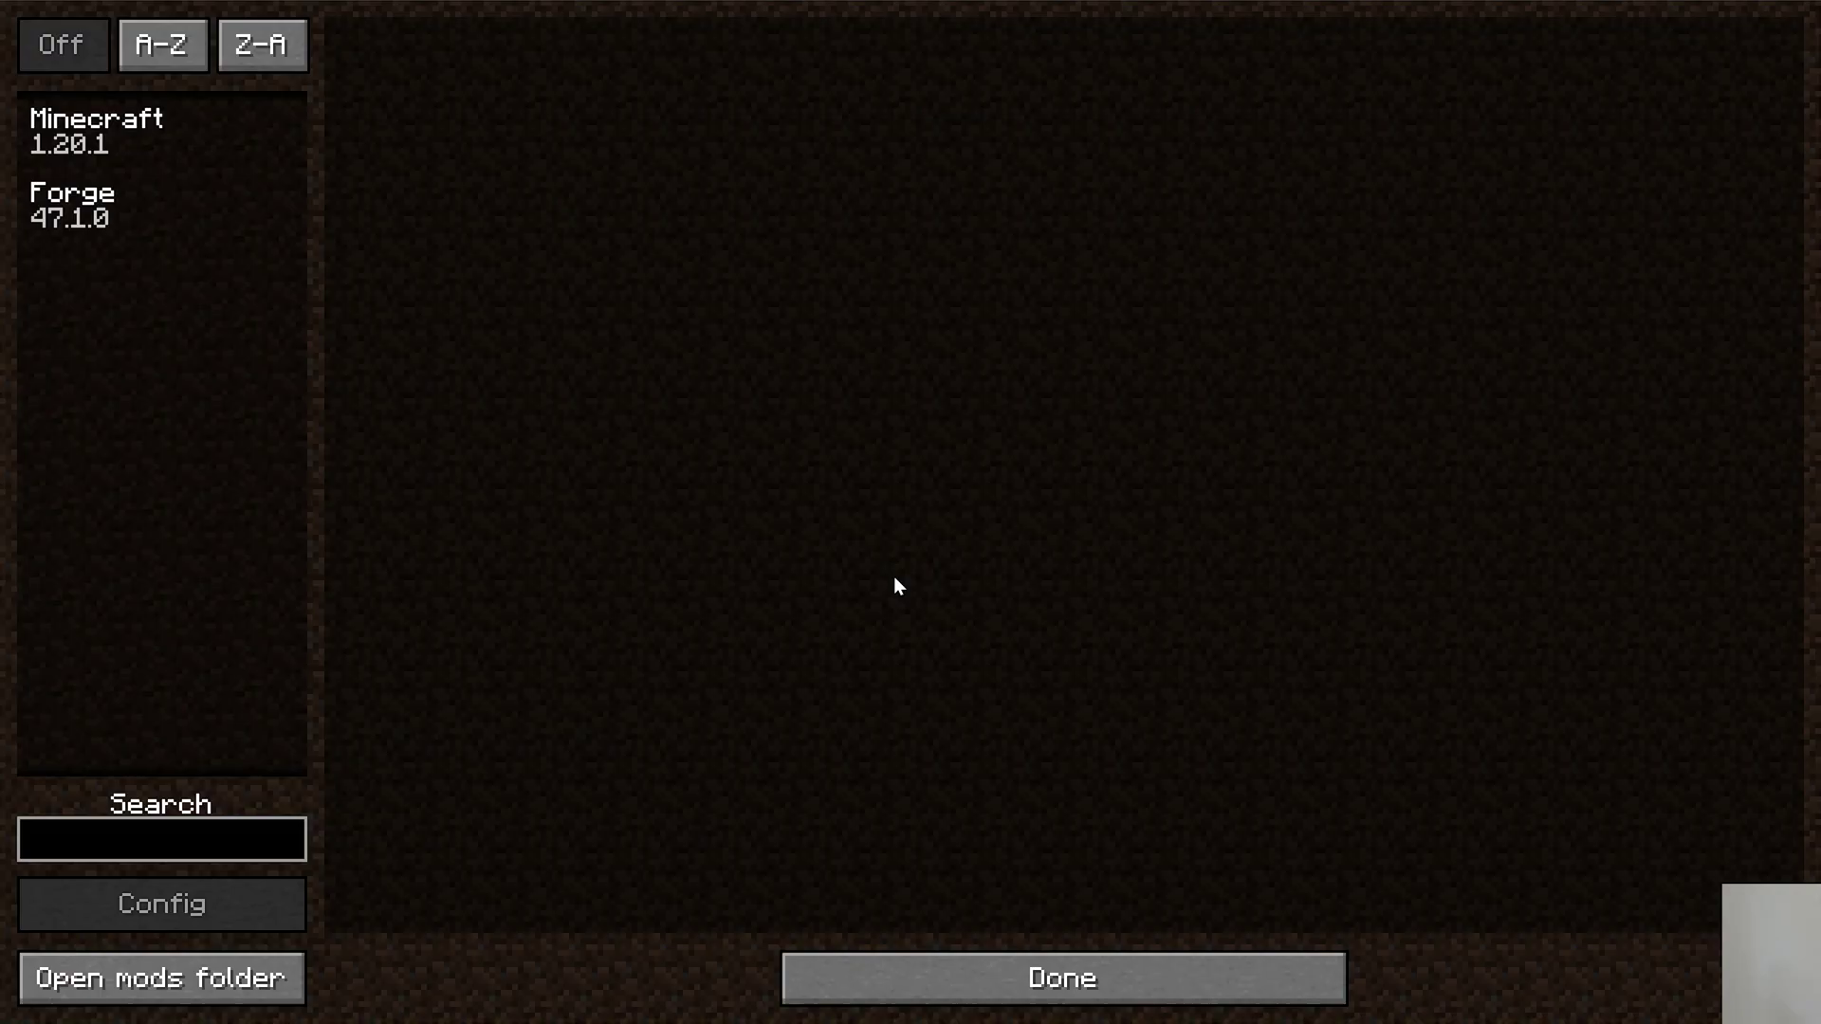
Open the game's mods folder, move the Biomes O' Plenty and TerraBlender jar files from the desktop into it, and close it.
left_click(283, 996)
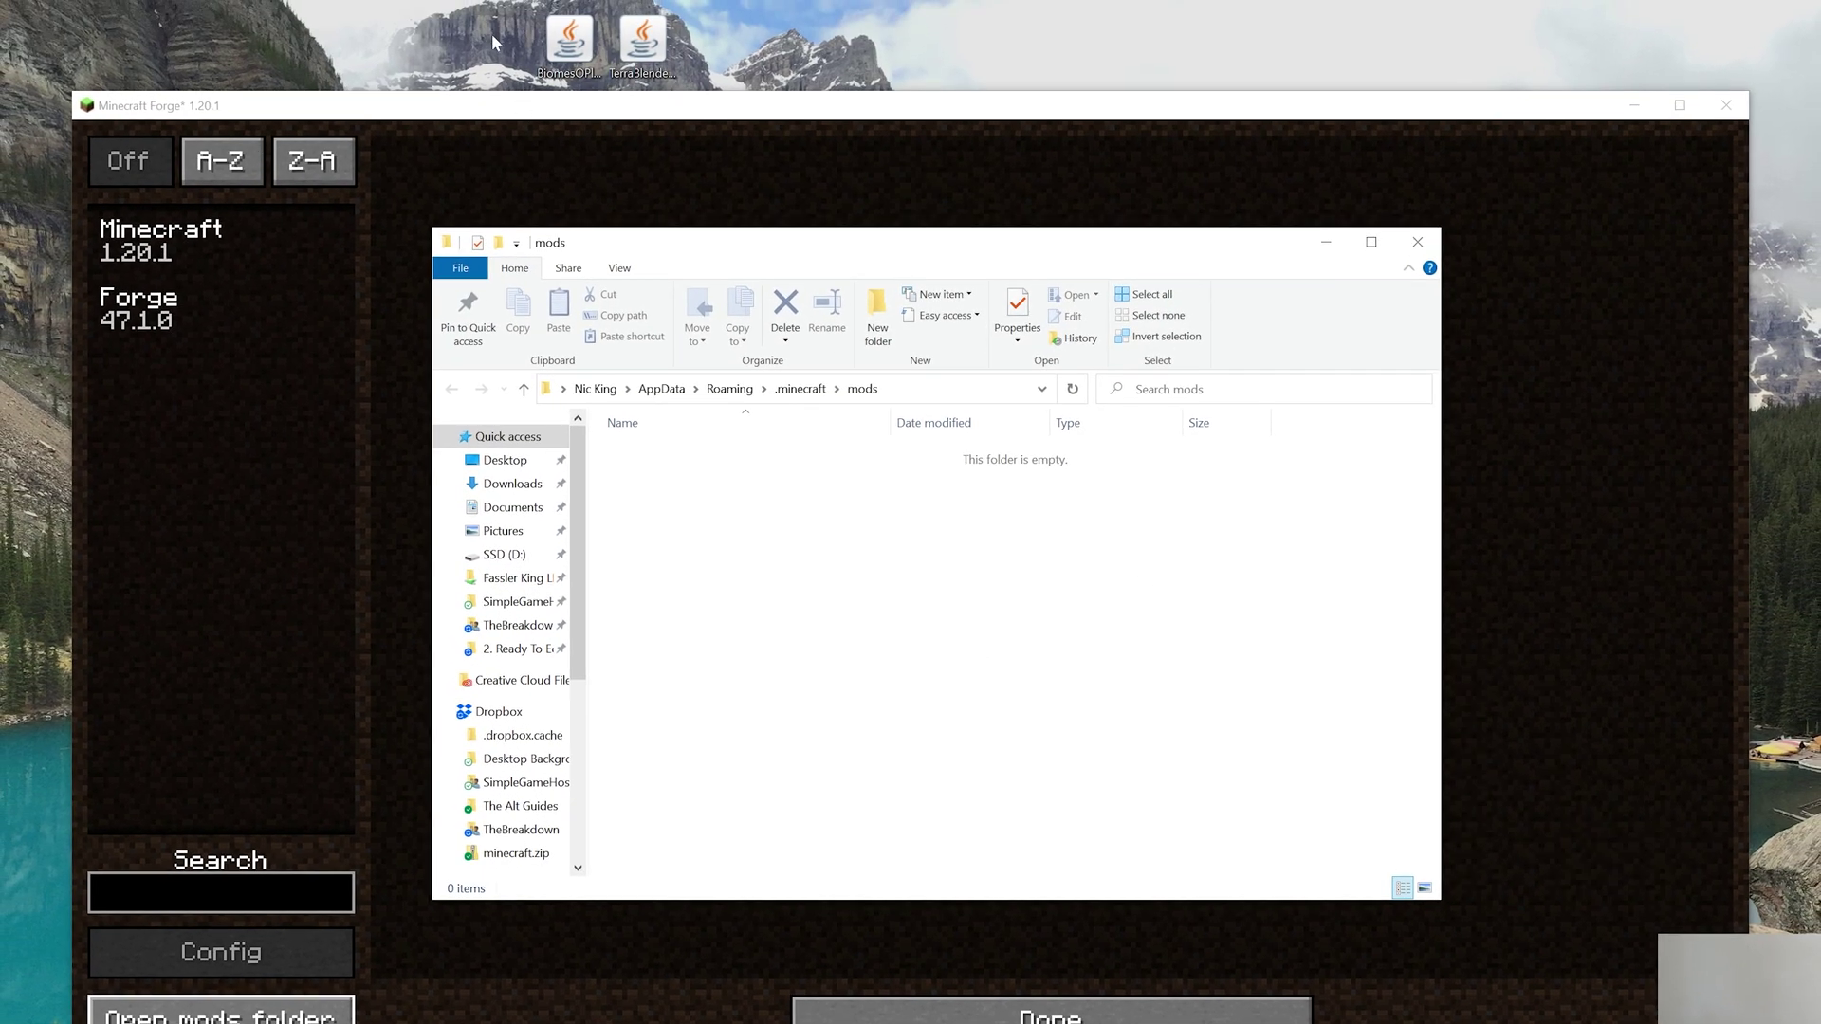
left_click_drag(492, 42, 685, 61)
left_click_drag(752, 5, 811, 529)
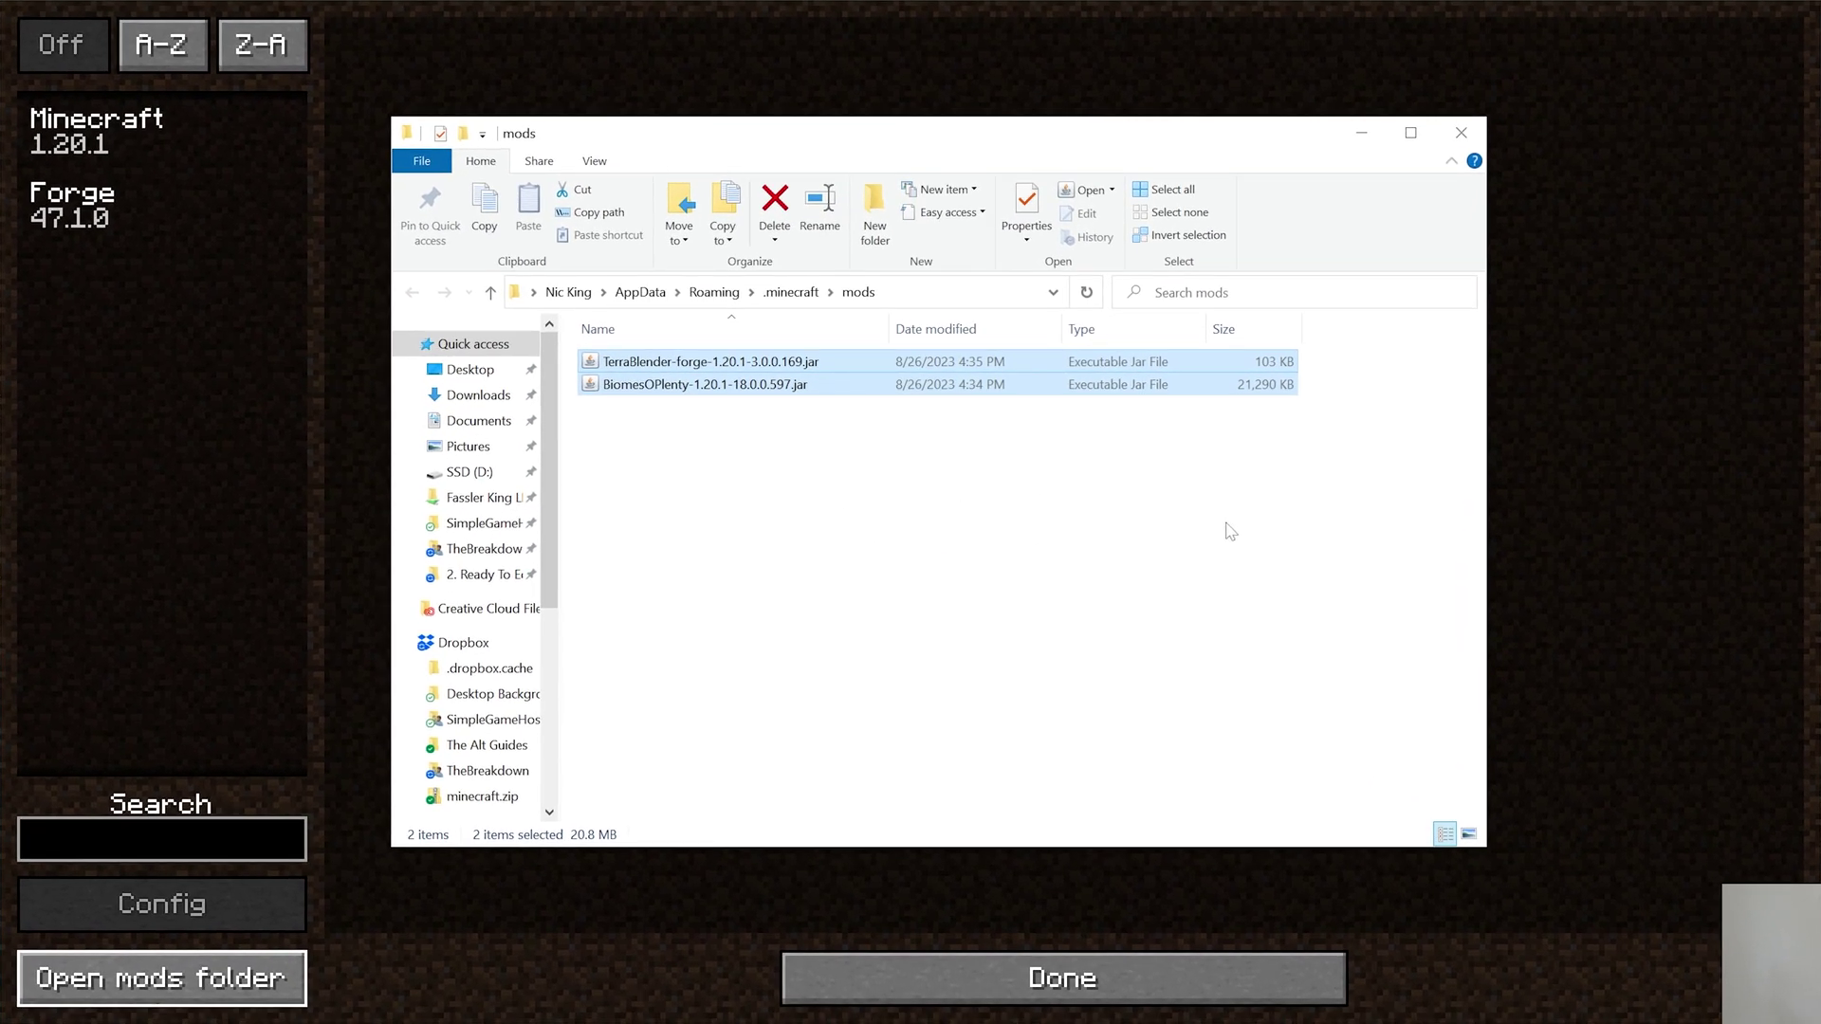
left_click(1457, 140)
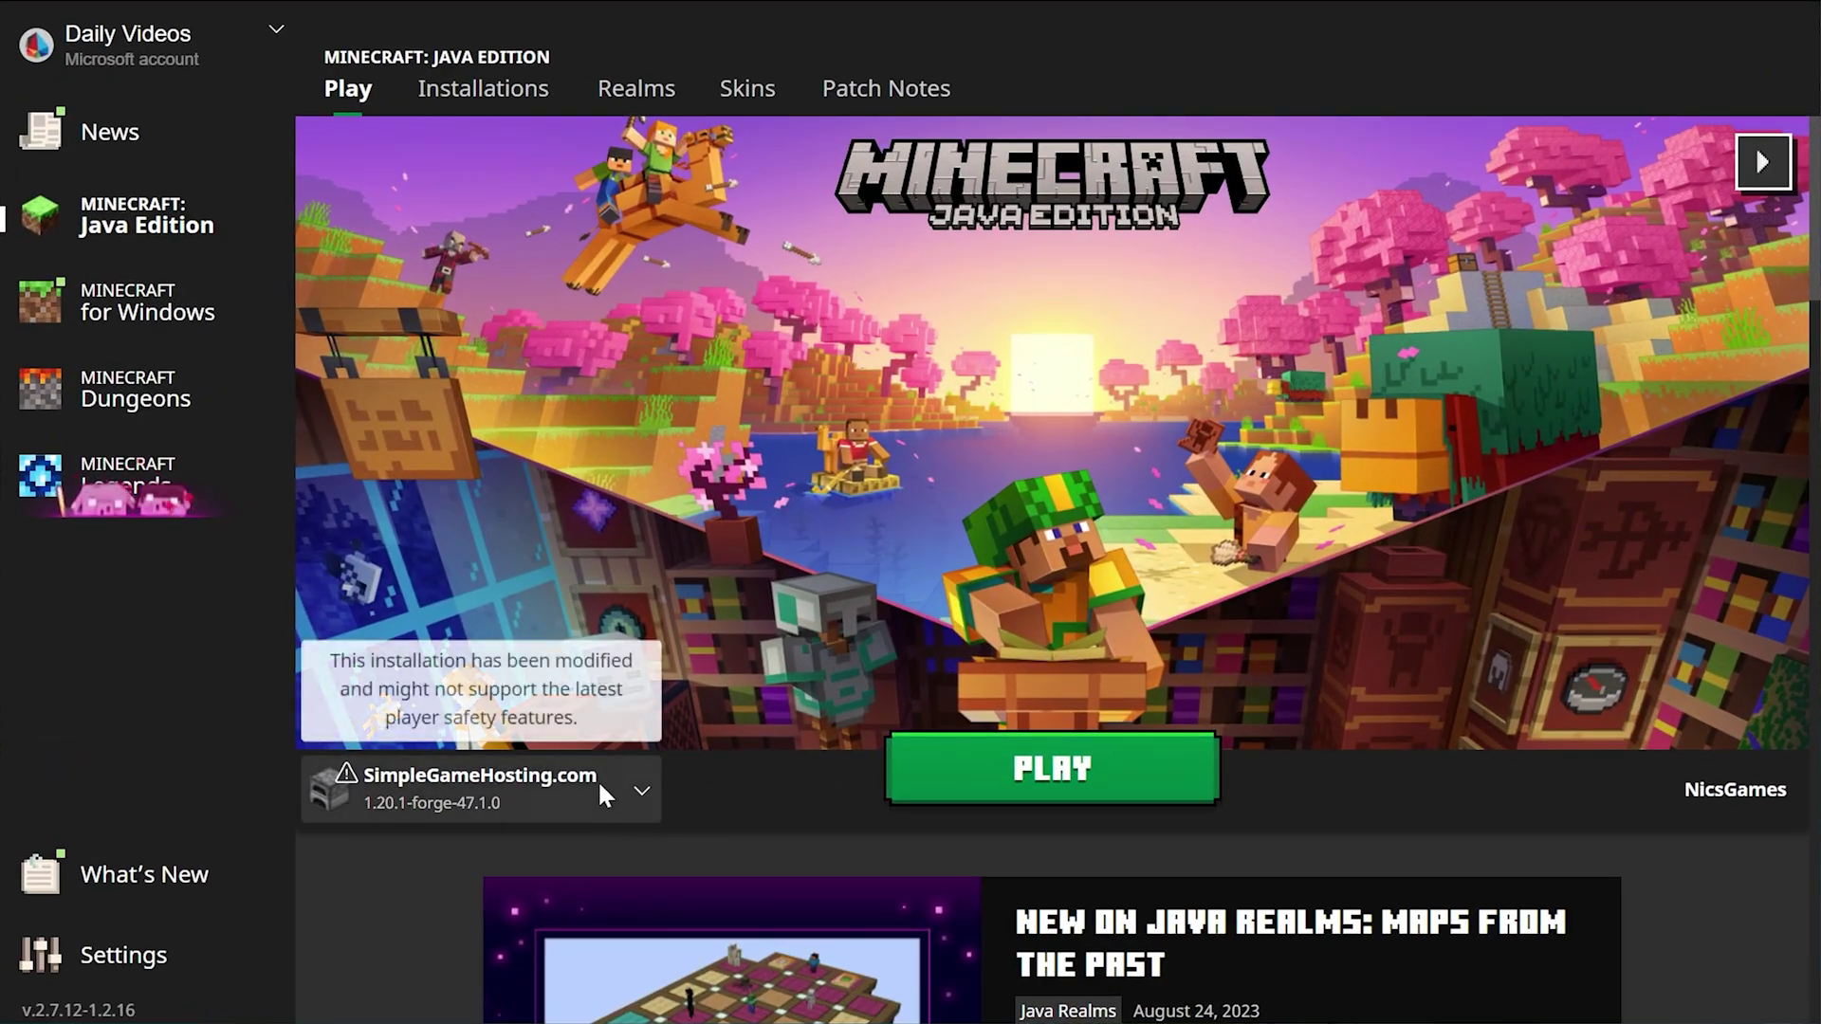
Select the SimpleGameHosting.com installation in the launcher and start the game despite the modified-installation warning.
left_click(634, 602)
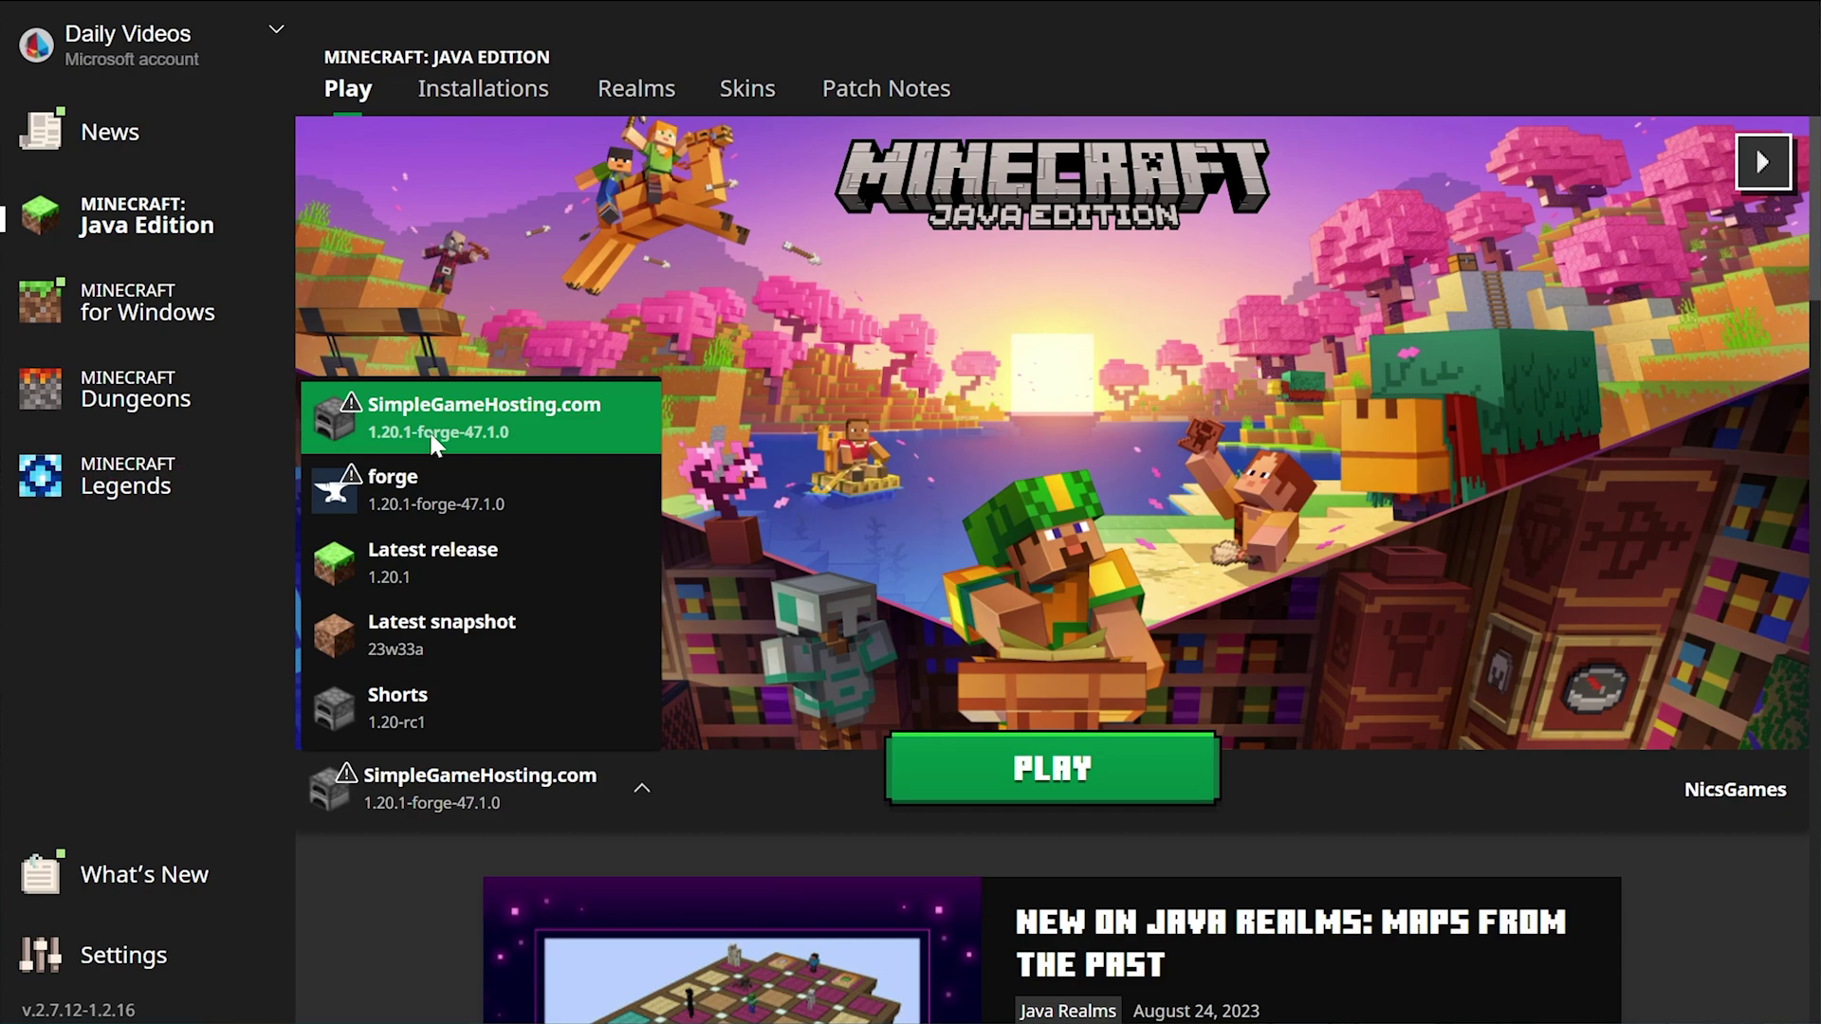
left_click(457, 429)
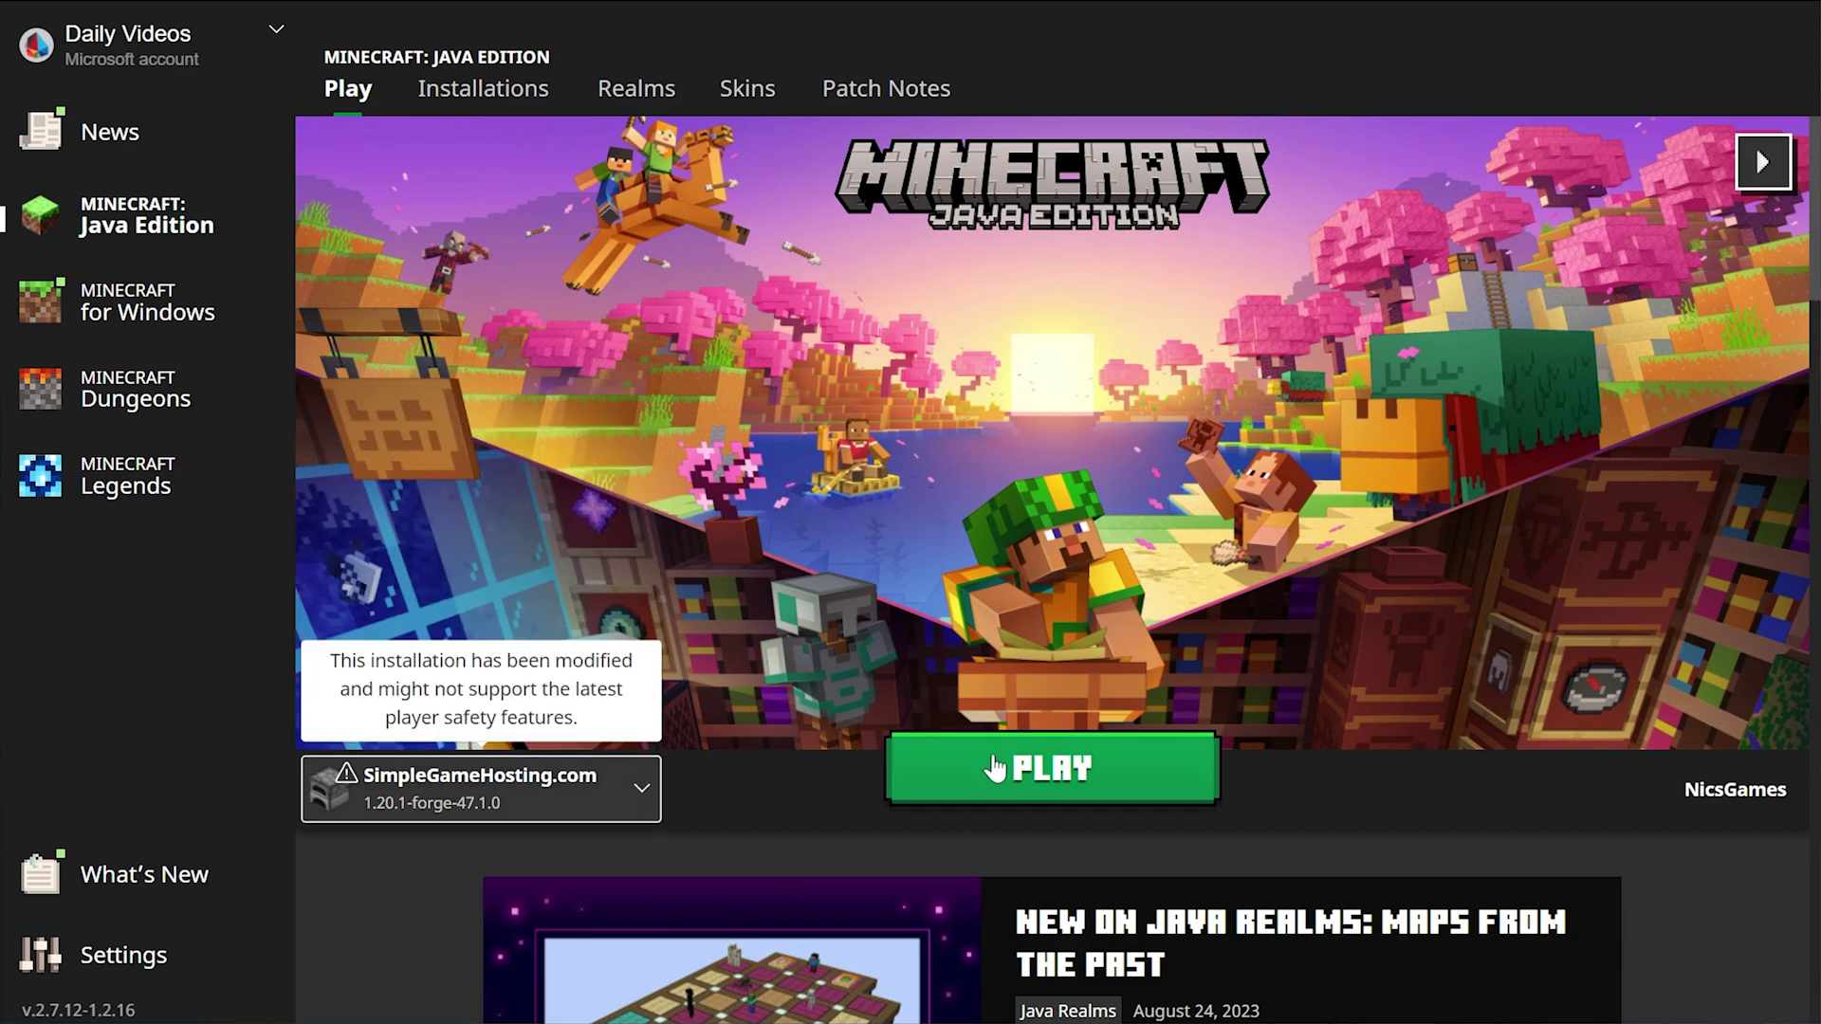
left_click(993, 769)
left_click(1193, 669)
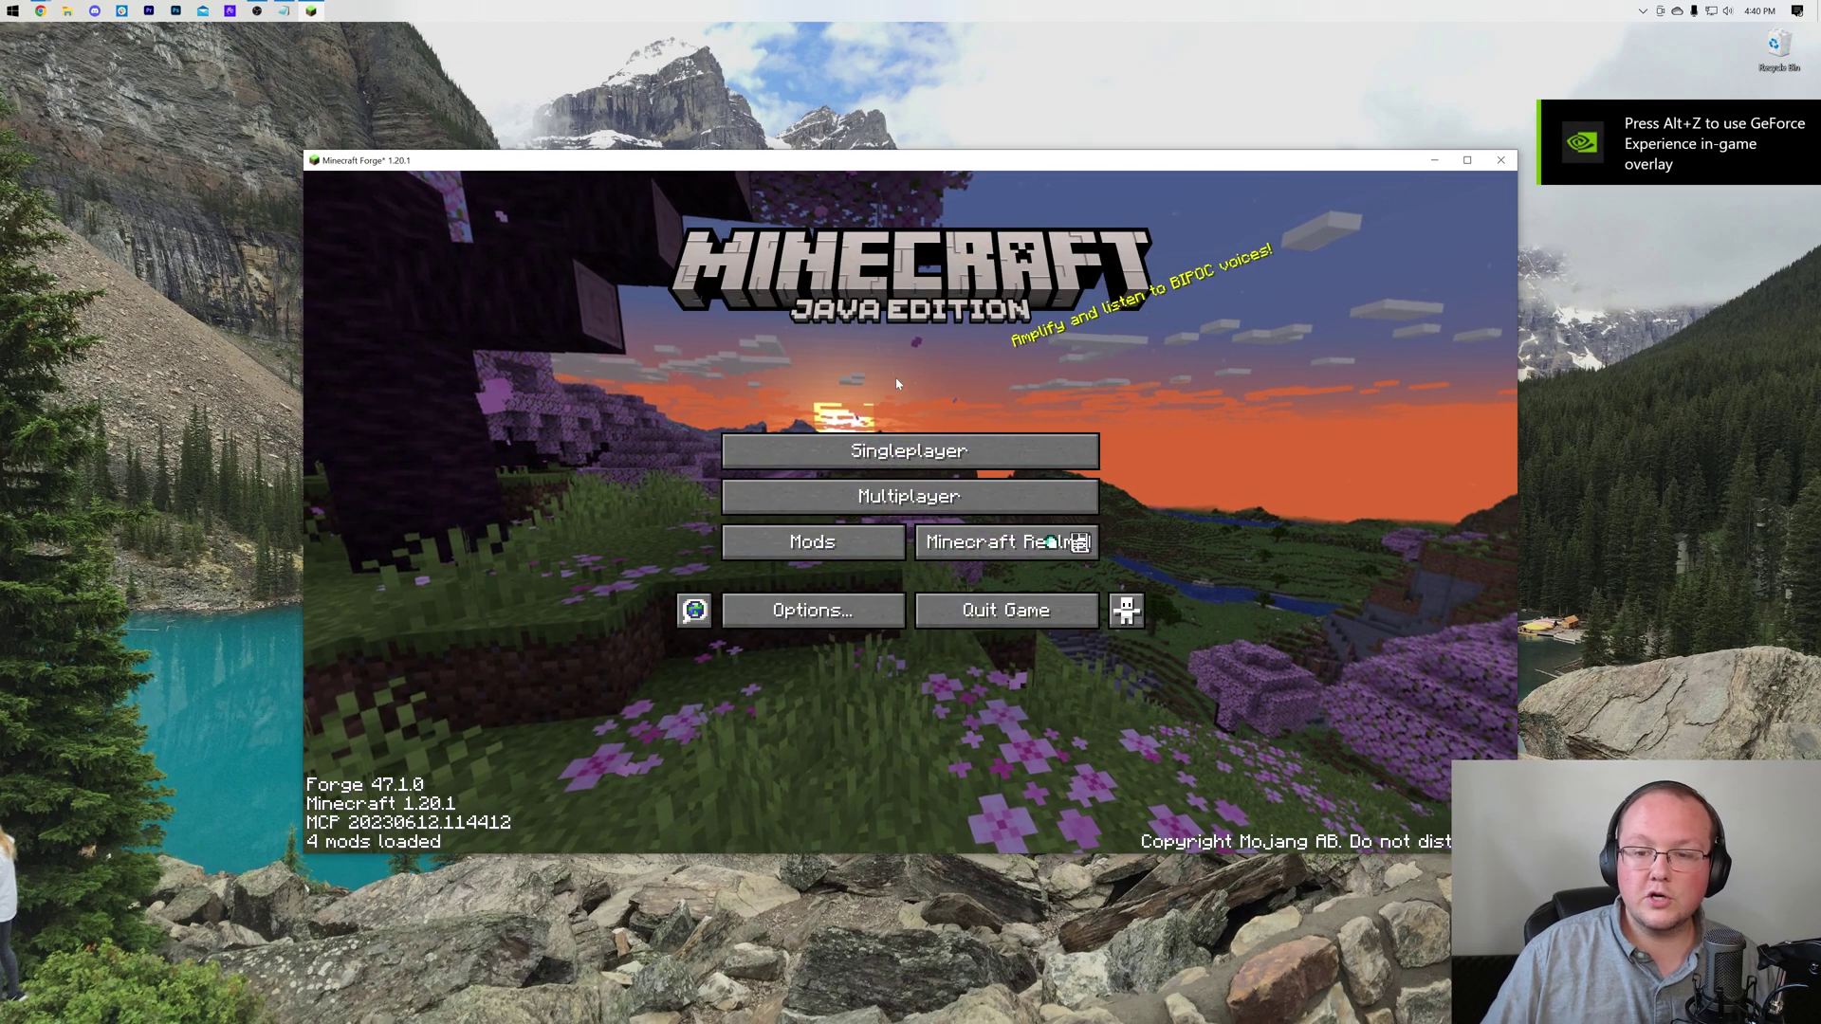
Check the game's mod list for TerraBlender and Biomes O' Plenty, and return to the title screen.
left_click(814, 548)
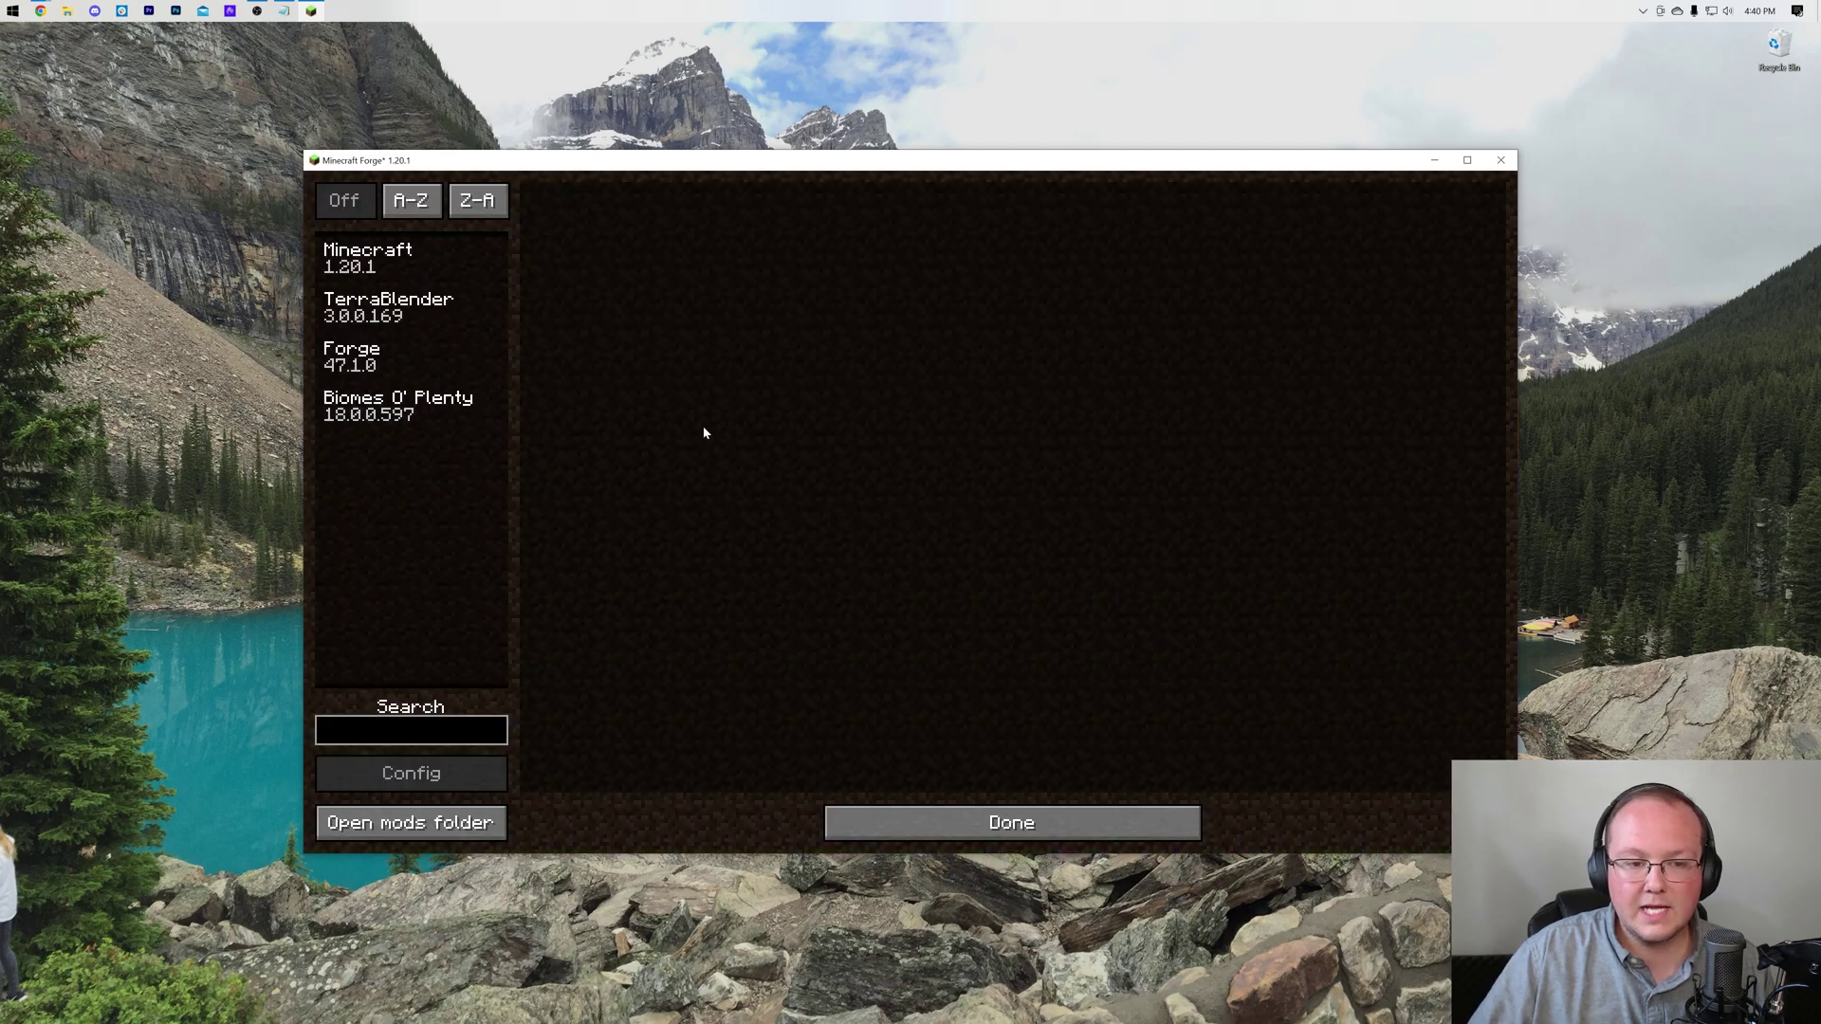
left_click(421, 399)
left_click(911, 824)
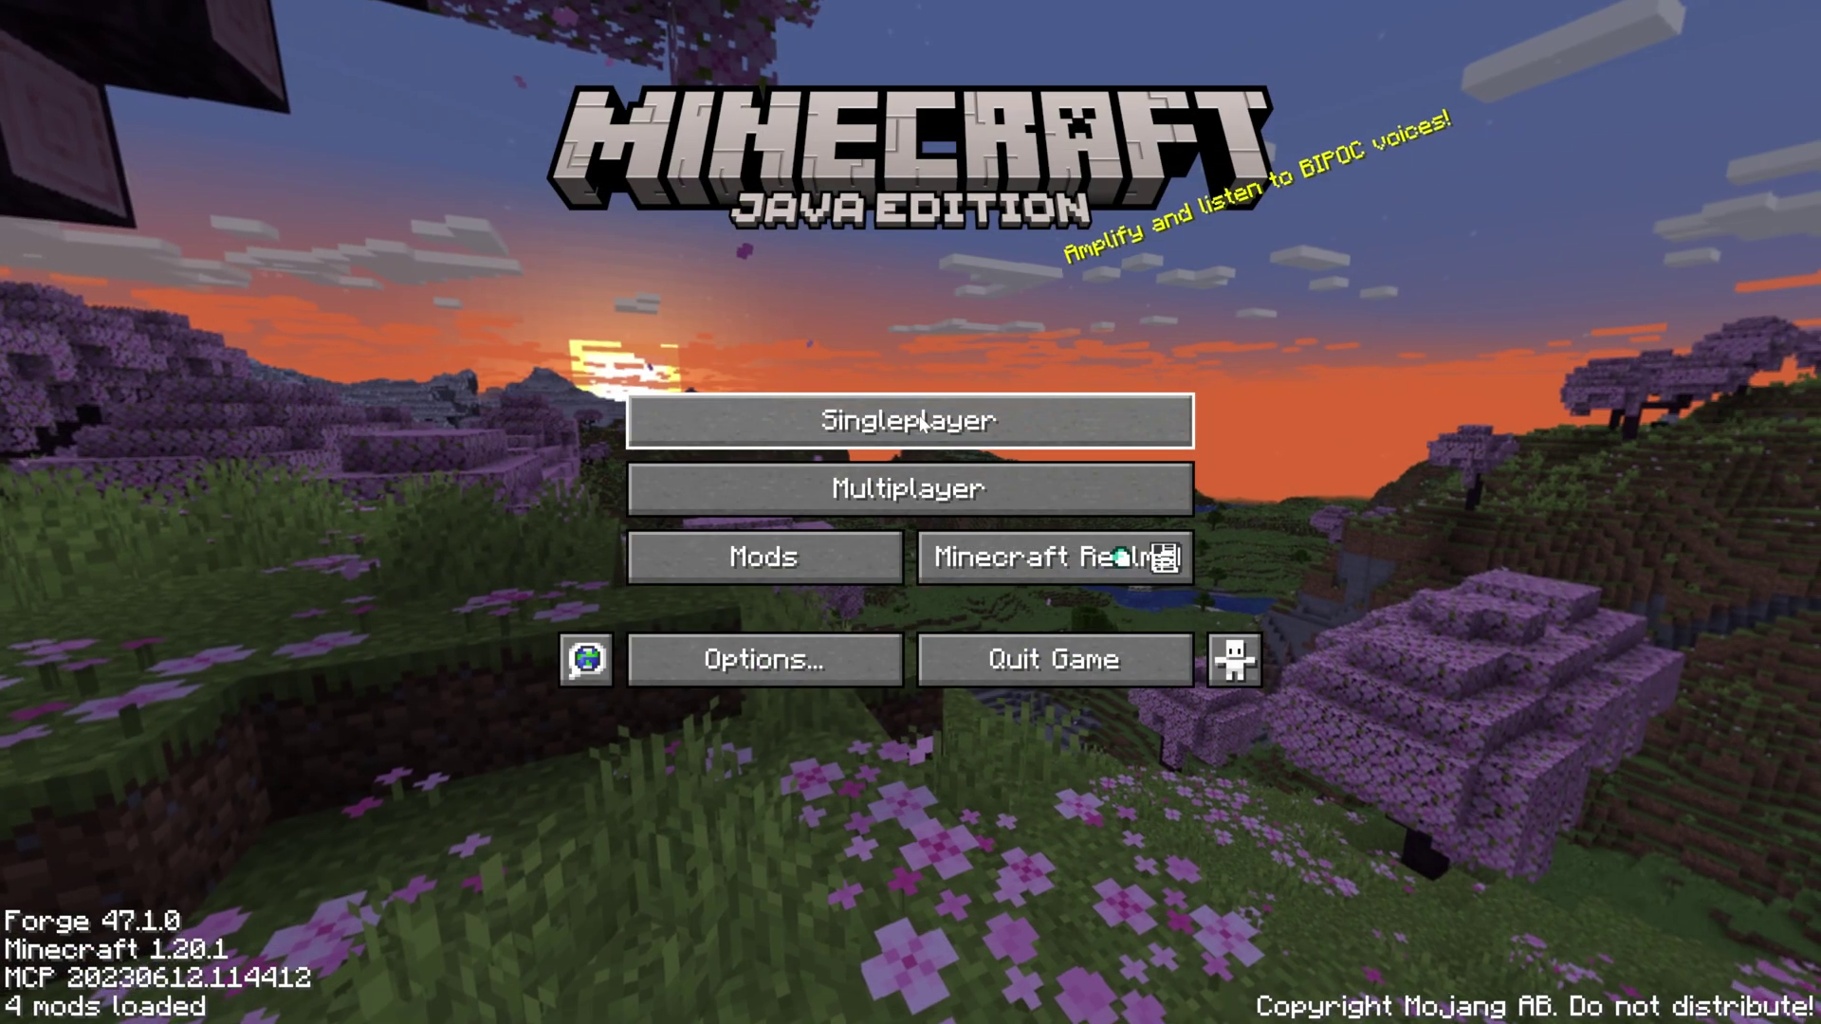
Create a new singleplayer world named "SimpleGameHosting.com - Biomes" in Creative mode.
left_click(922, 424)
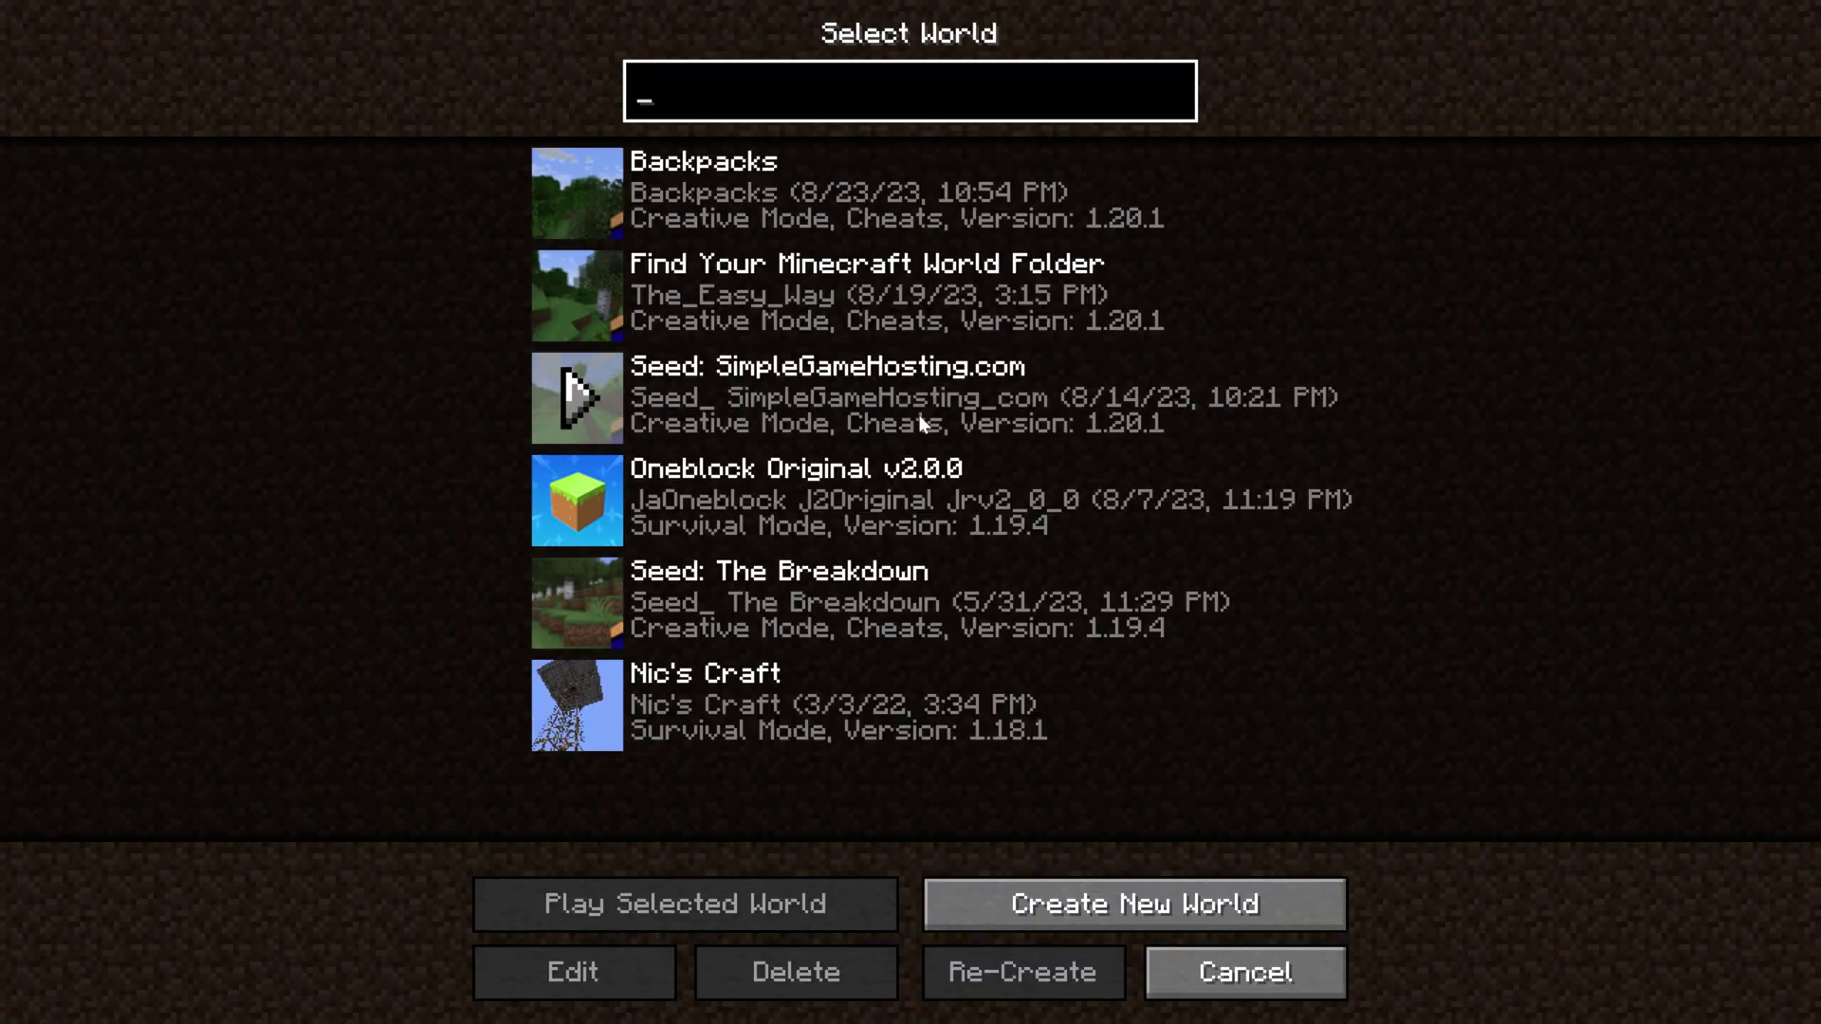
left_click(1040, 896)
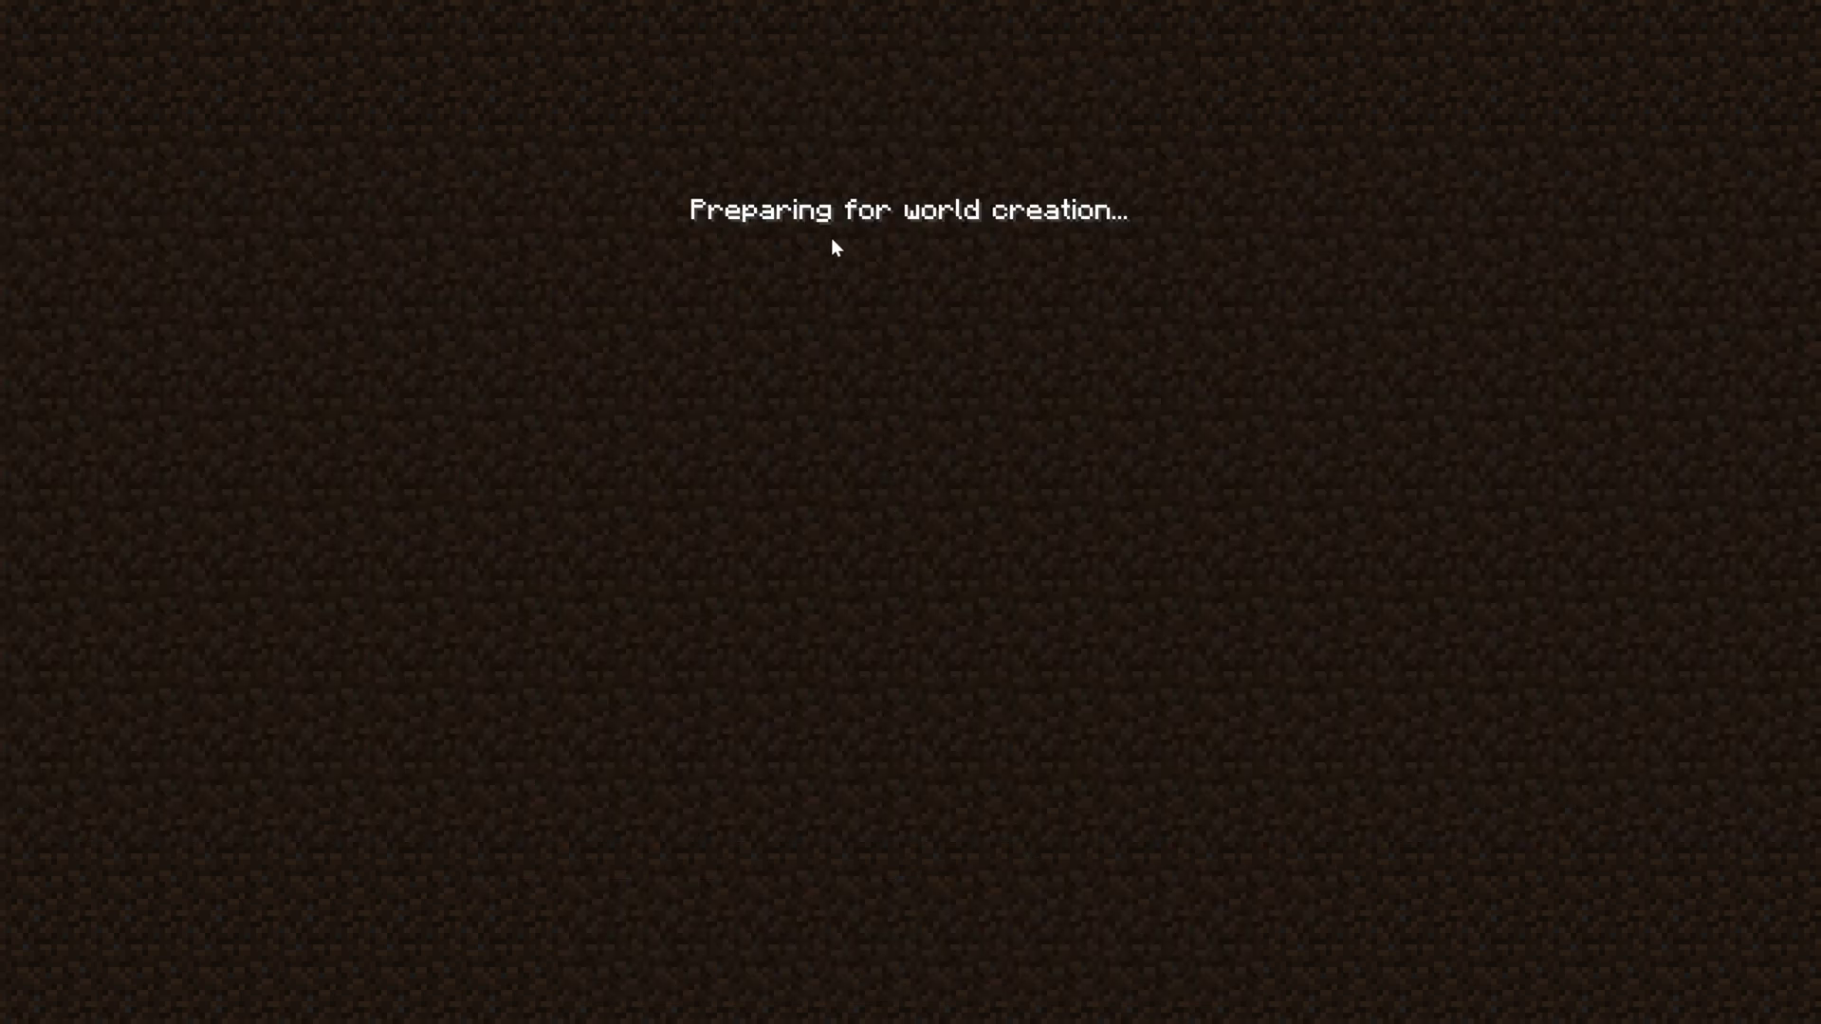
key("ctrl+a")
type("Si")
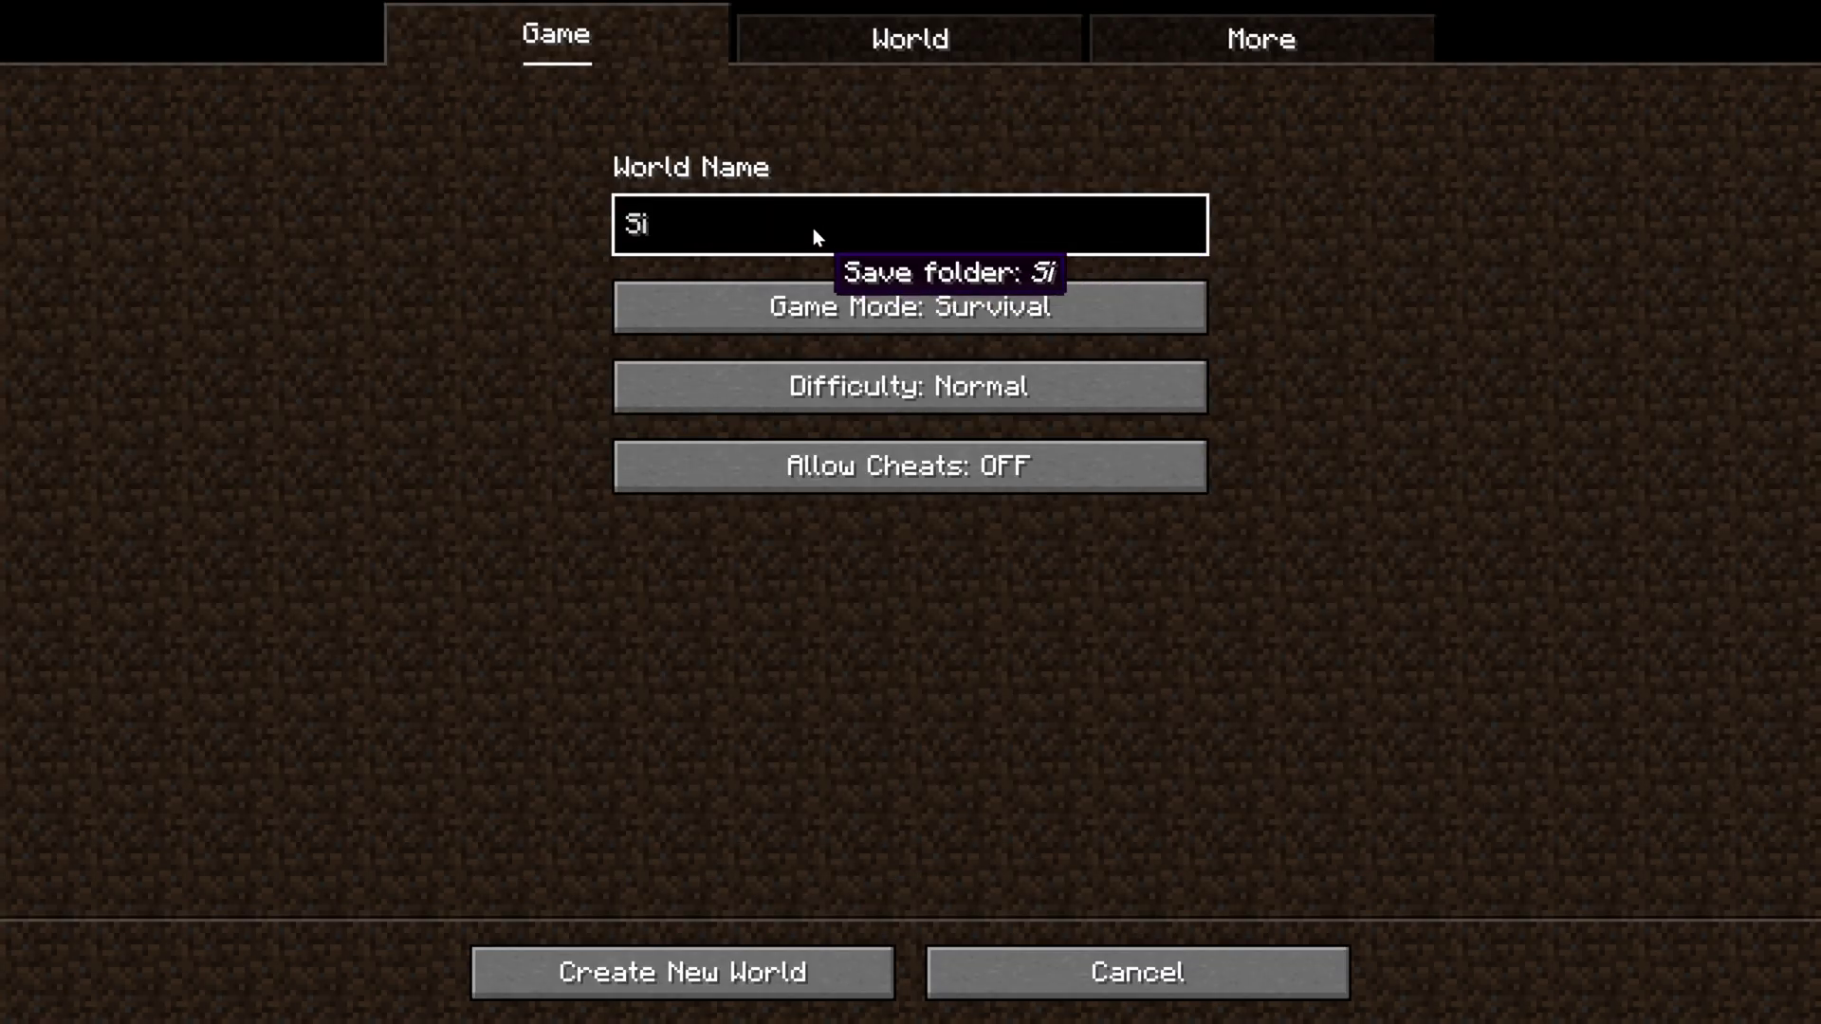
type("mpleGameHosting.co")
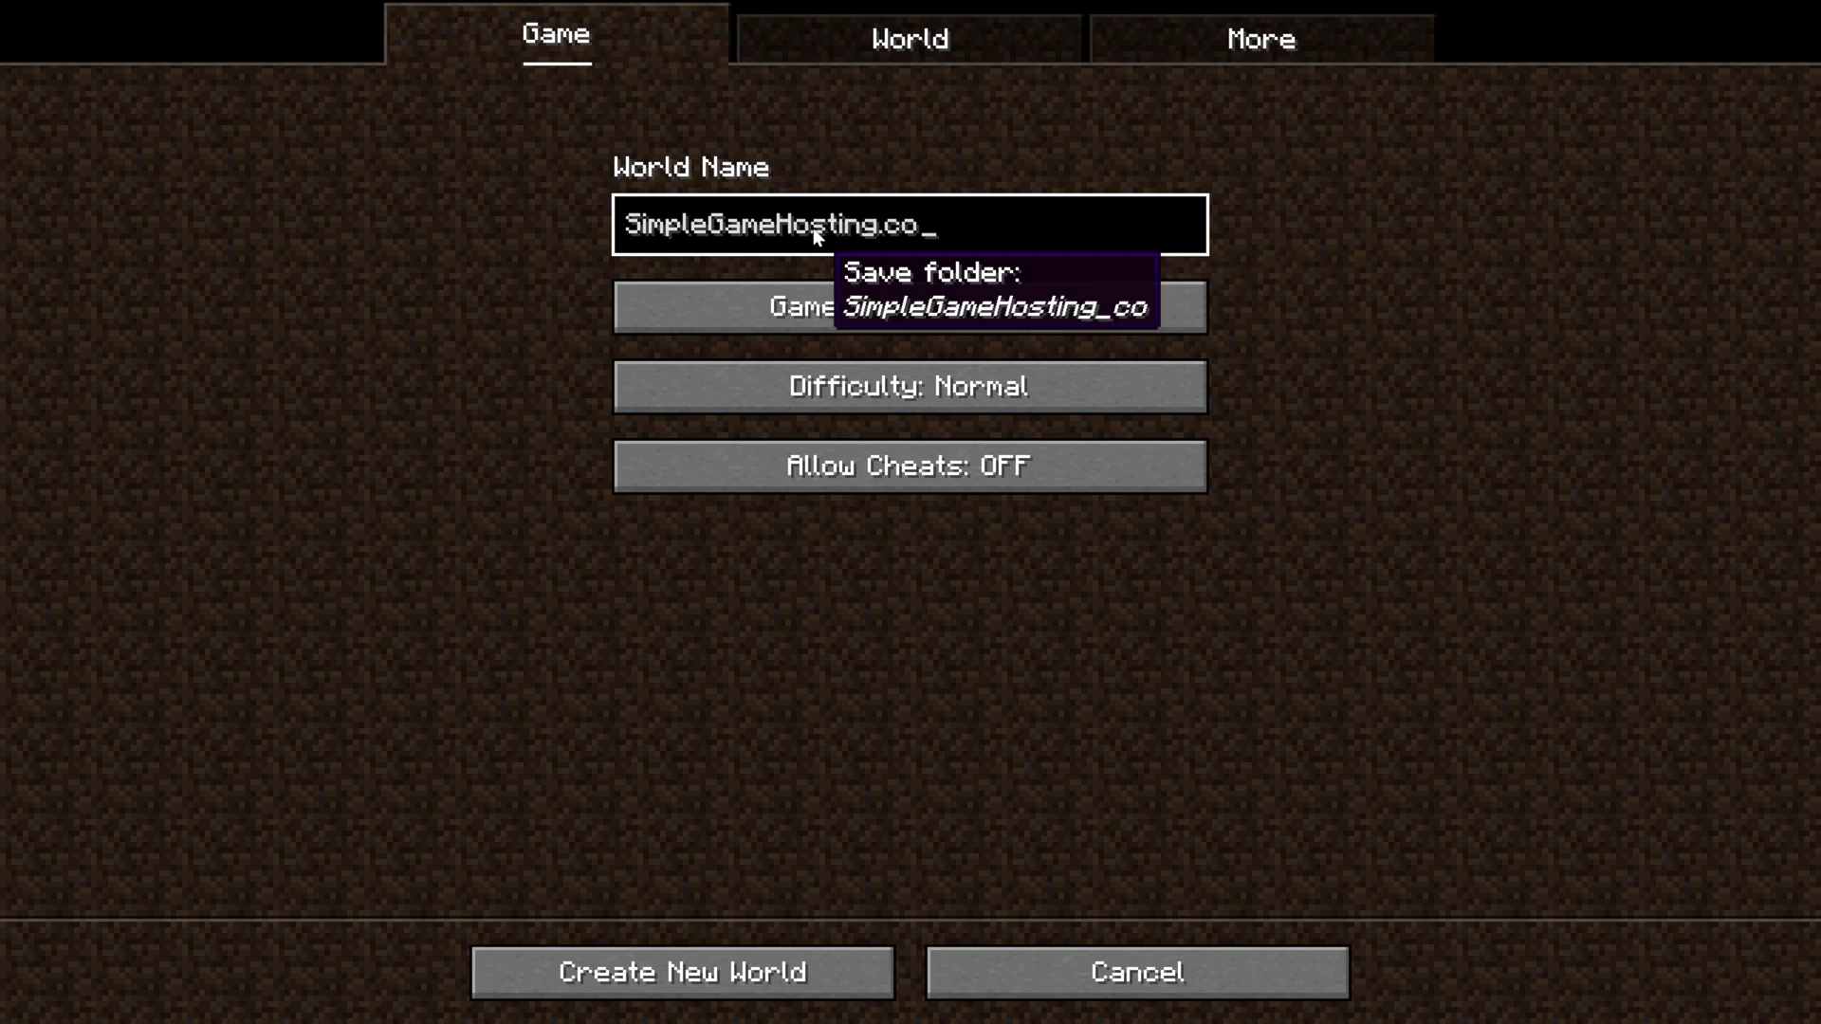
type("m - Biome")
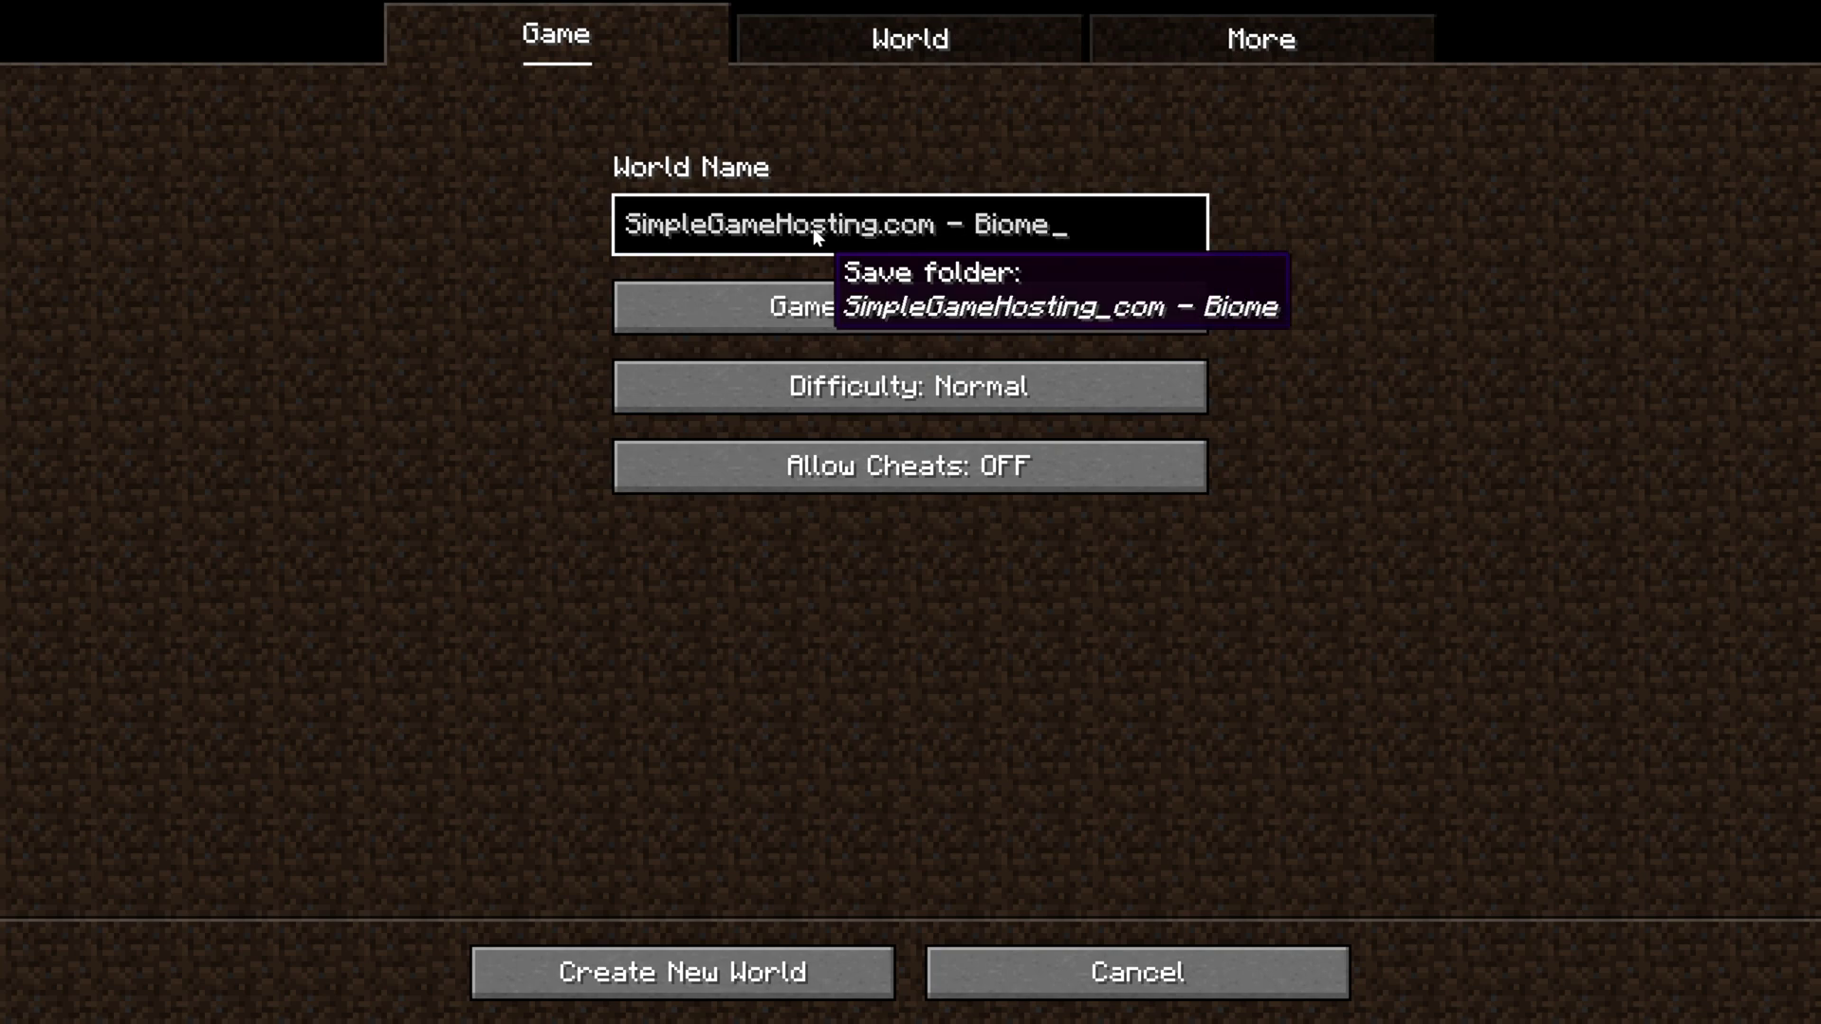
type("s O")
key("BackSpace")
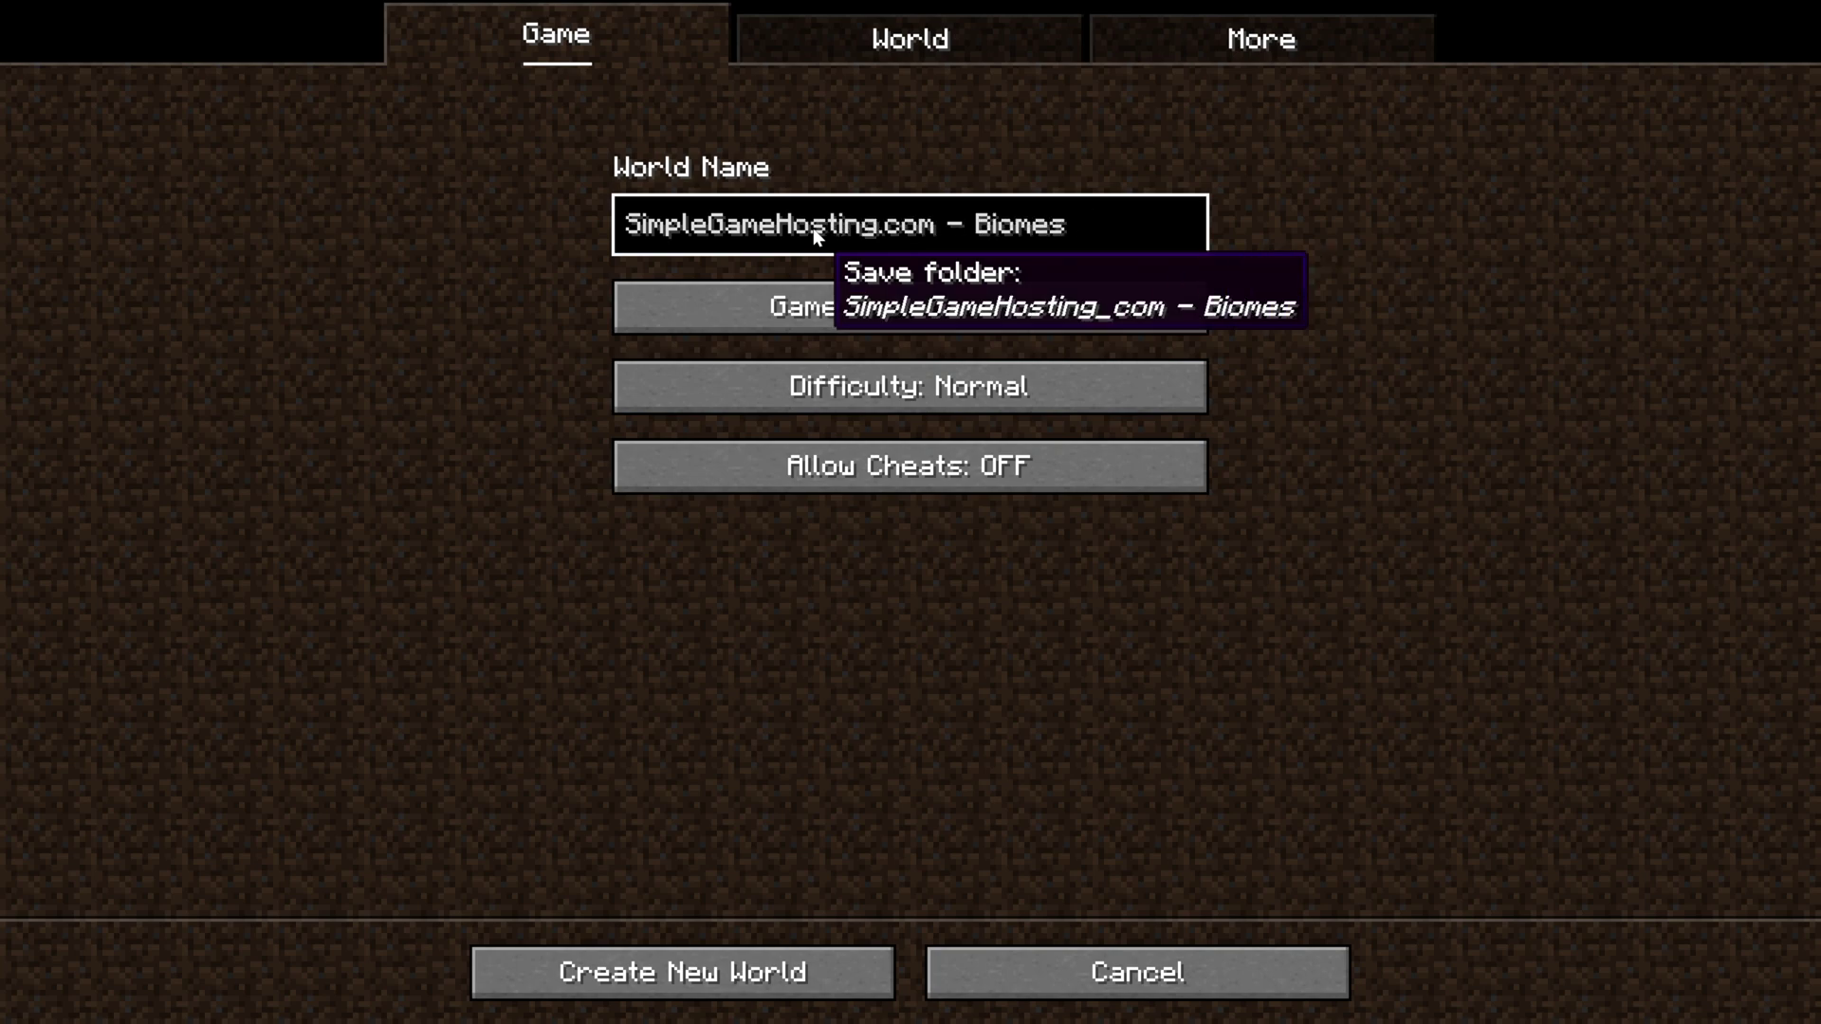
left_click(948, 307)
left_click(948, 306)
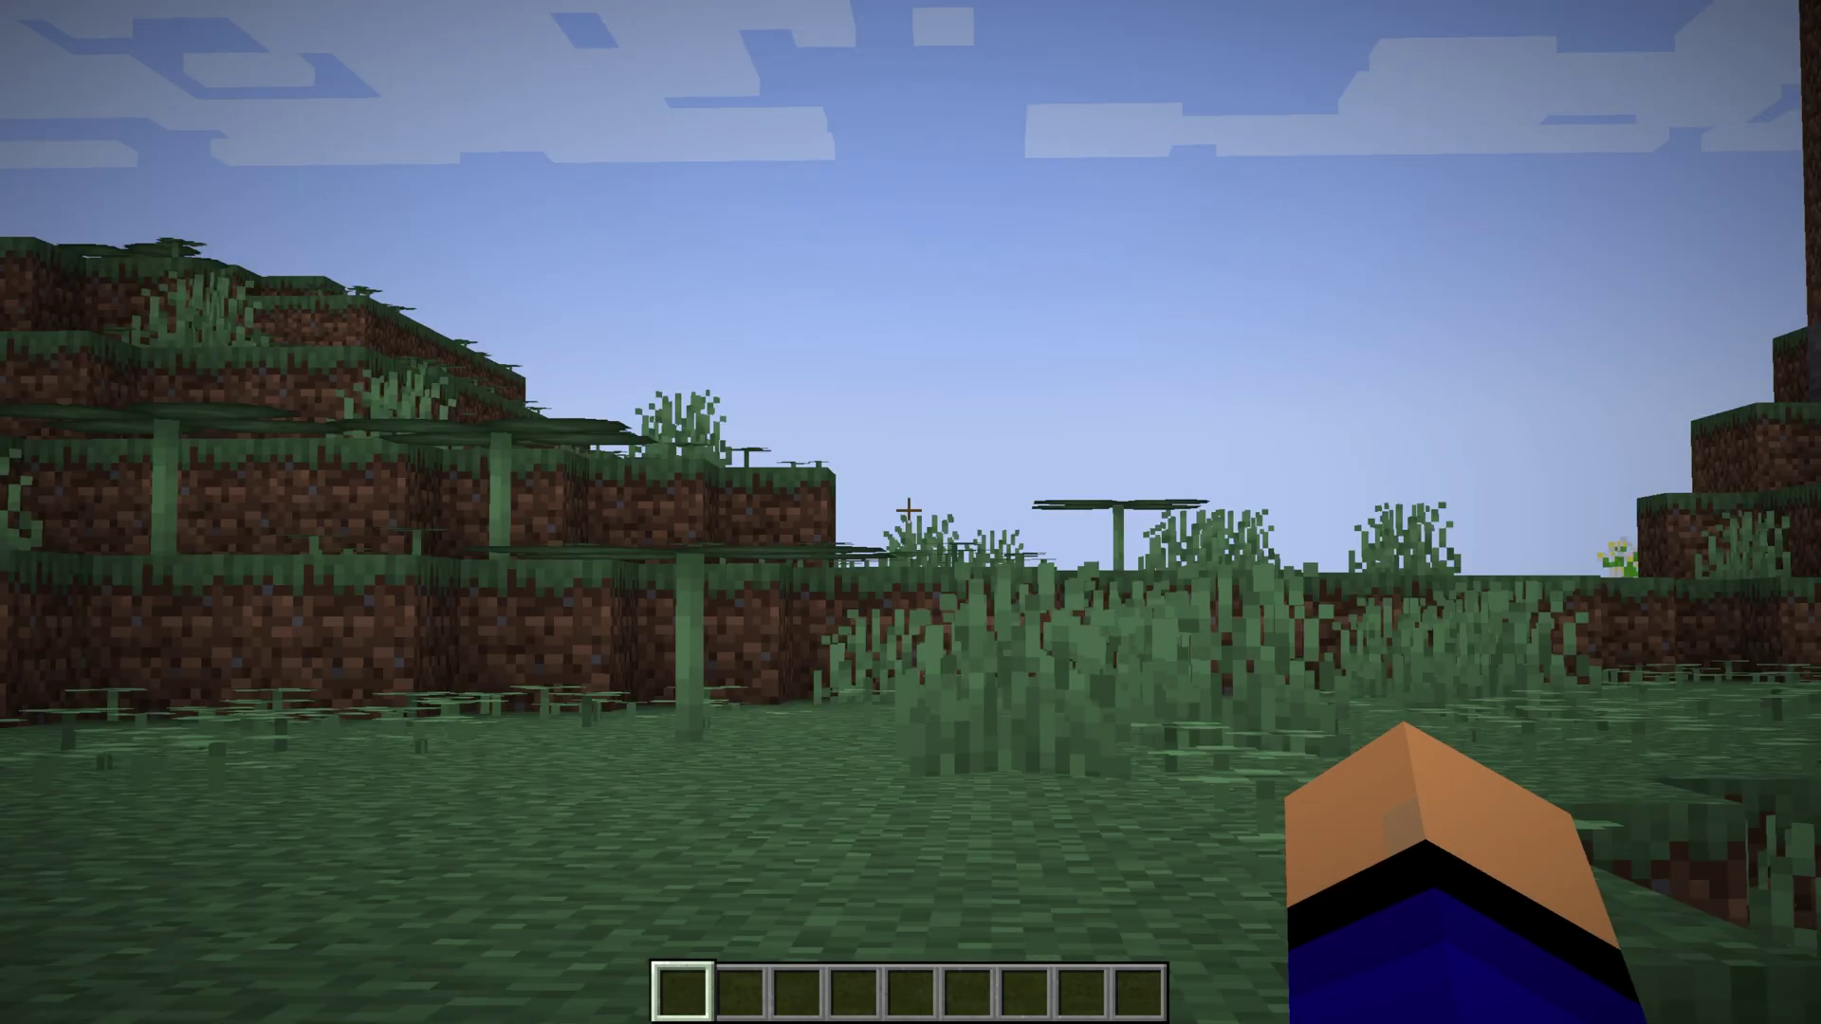
Set the field of view to 82 in the game options and return to the world.
key("Escape")
left_click(876, 512)
left_click(747, 162)
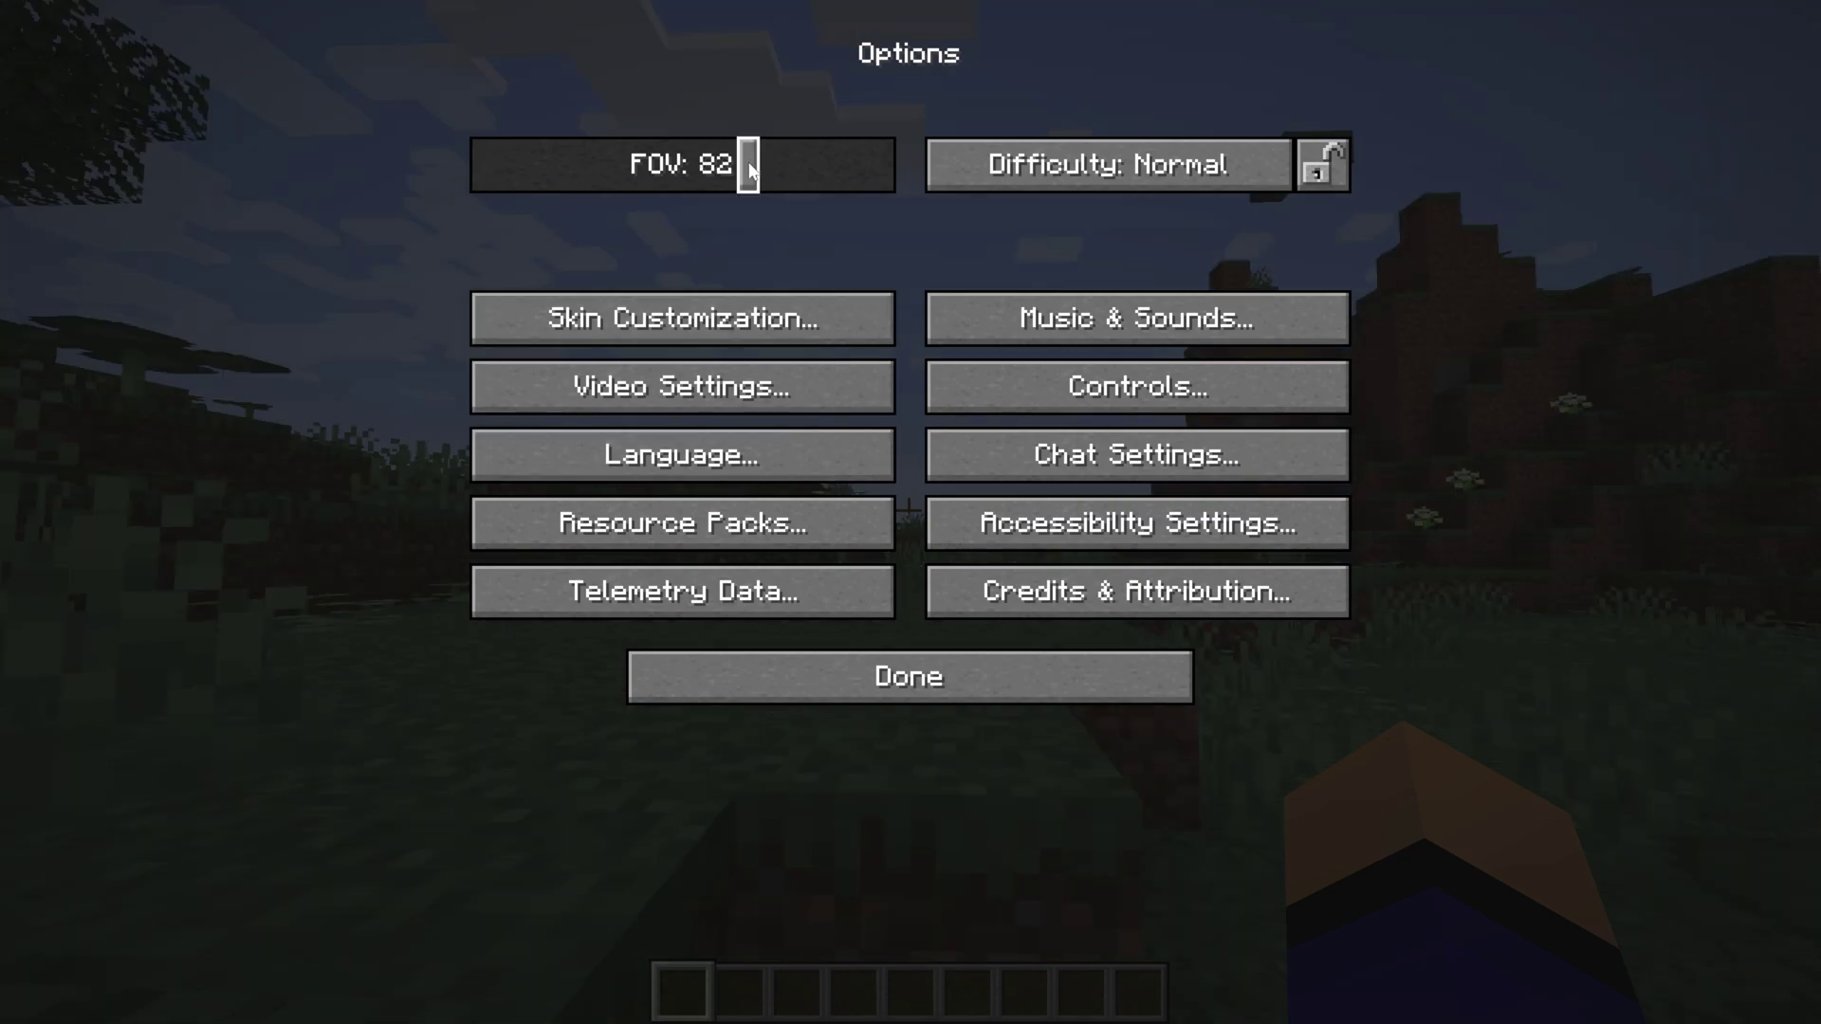
key("Escape")
key("Escape")
Fly past the tall redwood trees and along the coast, and descend into the forest to examine the modded biomes.
mouse_move(909, 511)
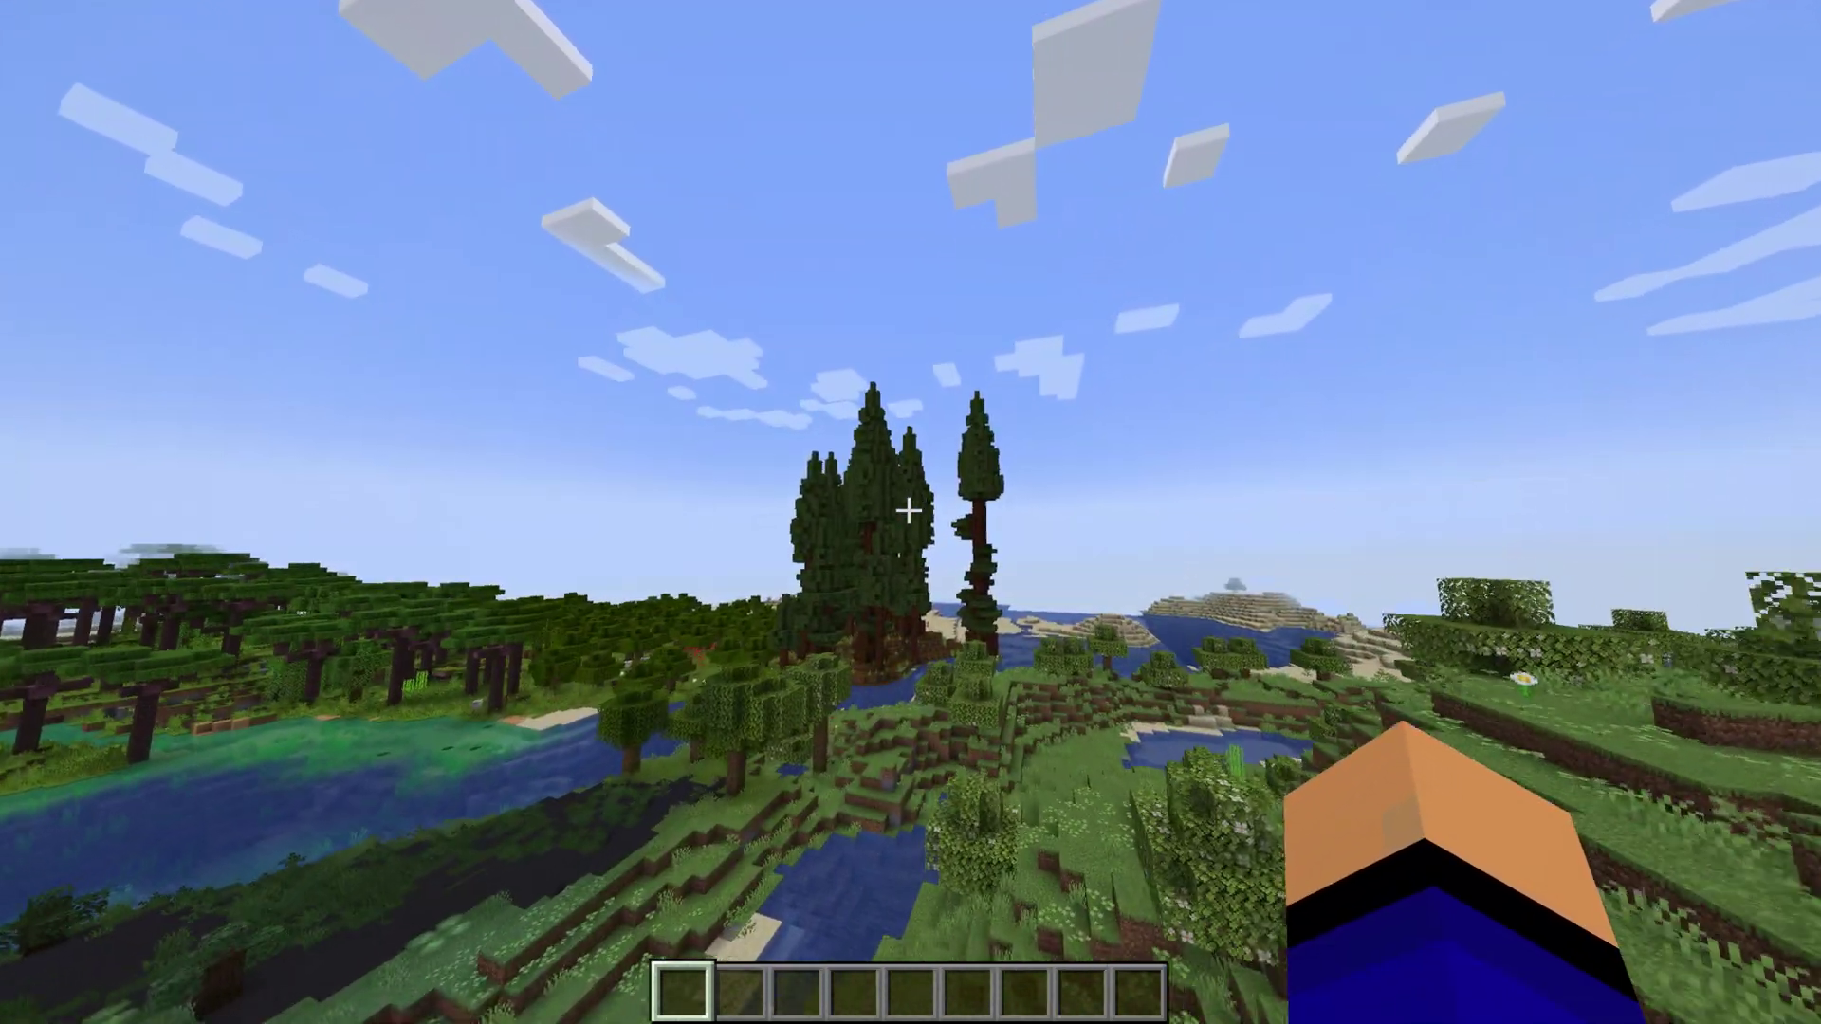
key("w")
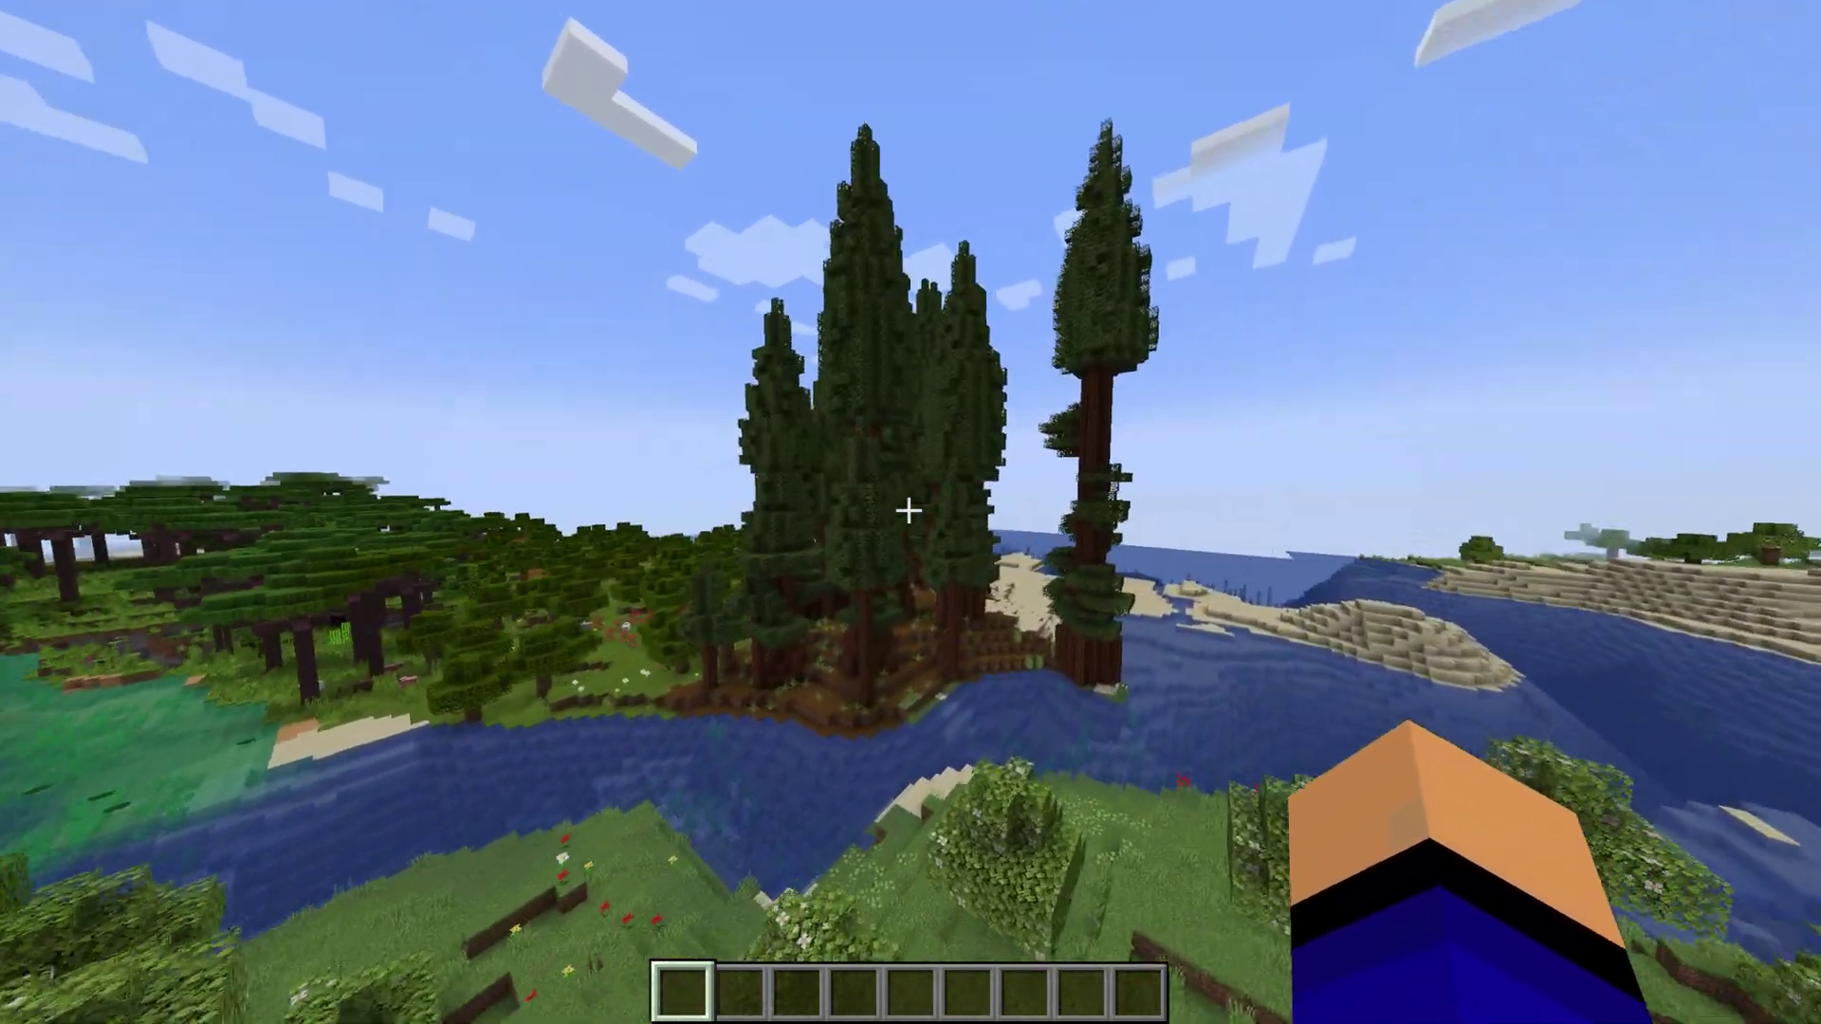
key("w")
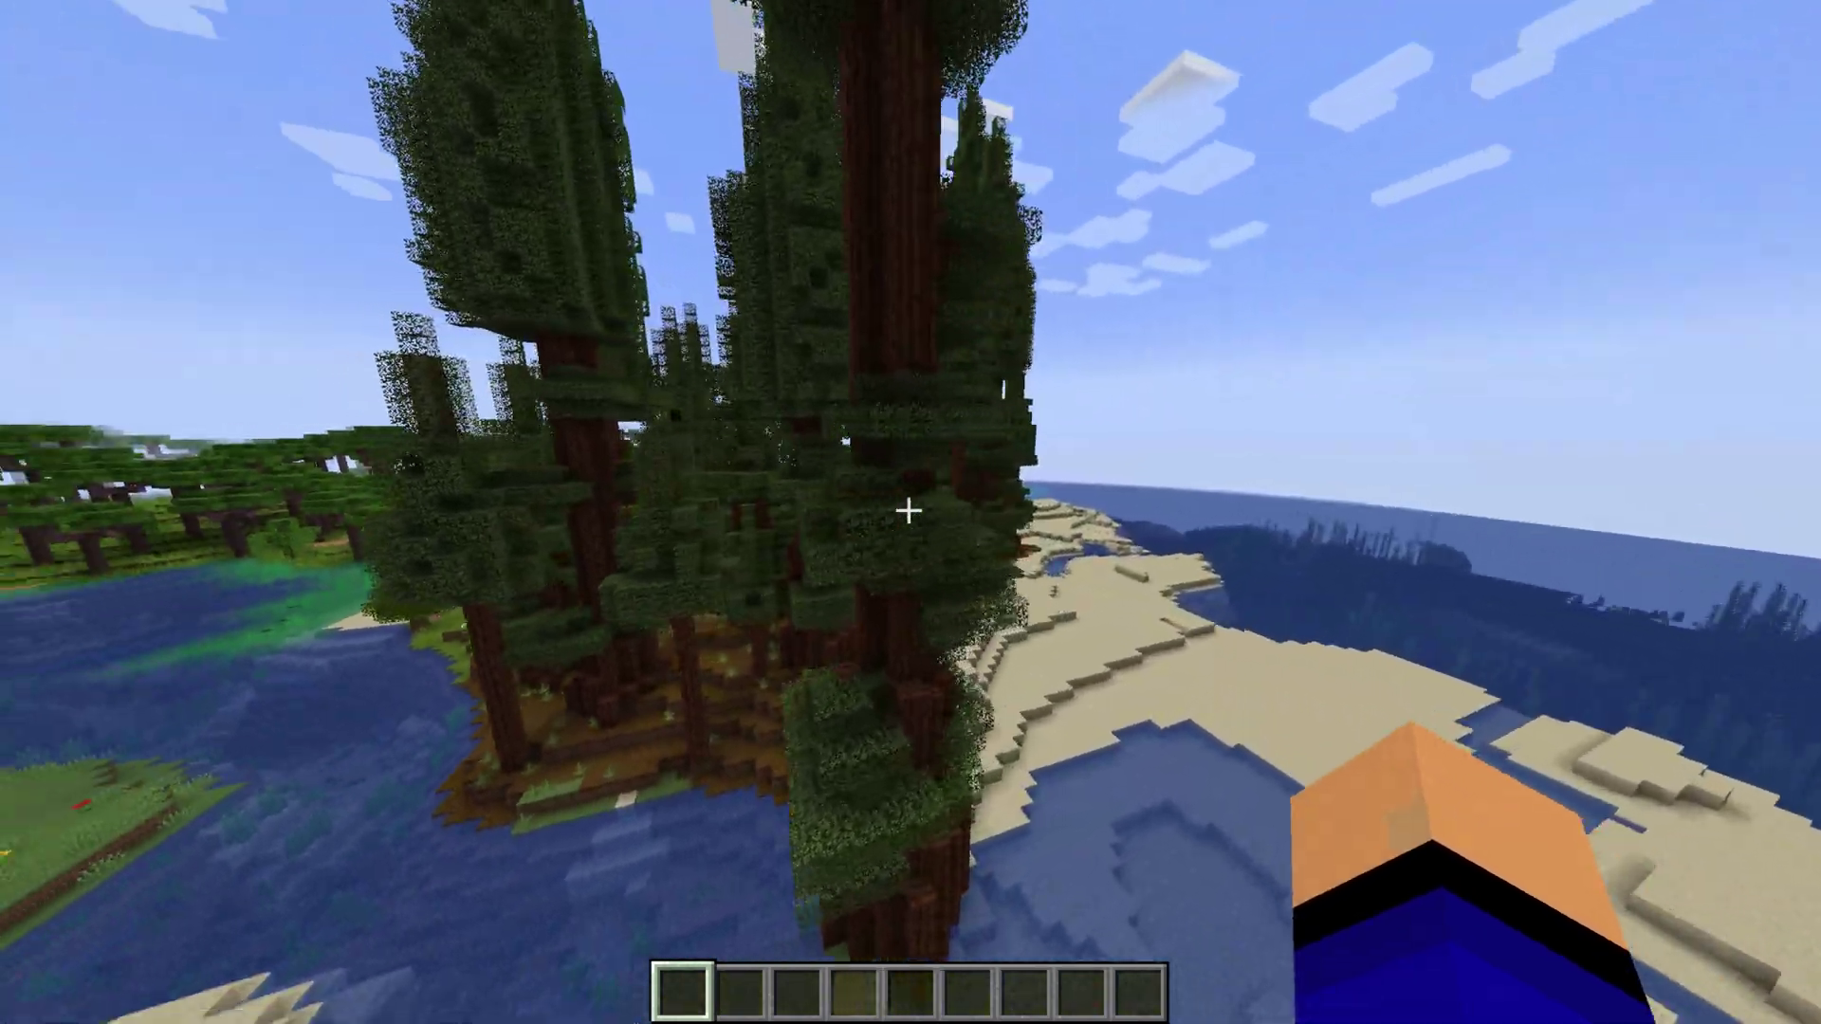
key("w")
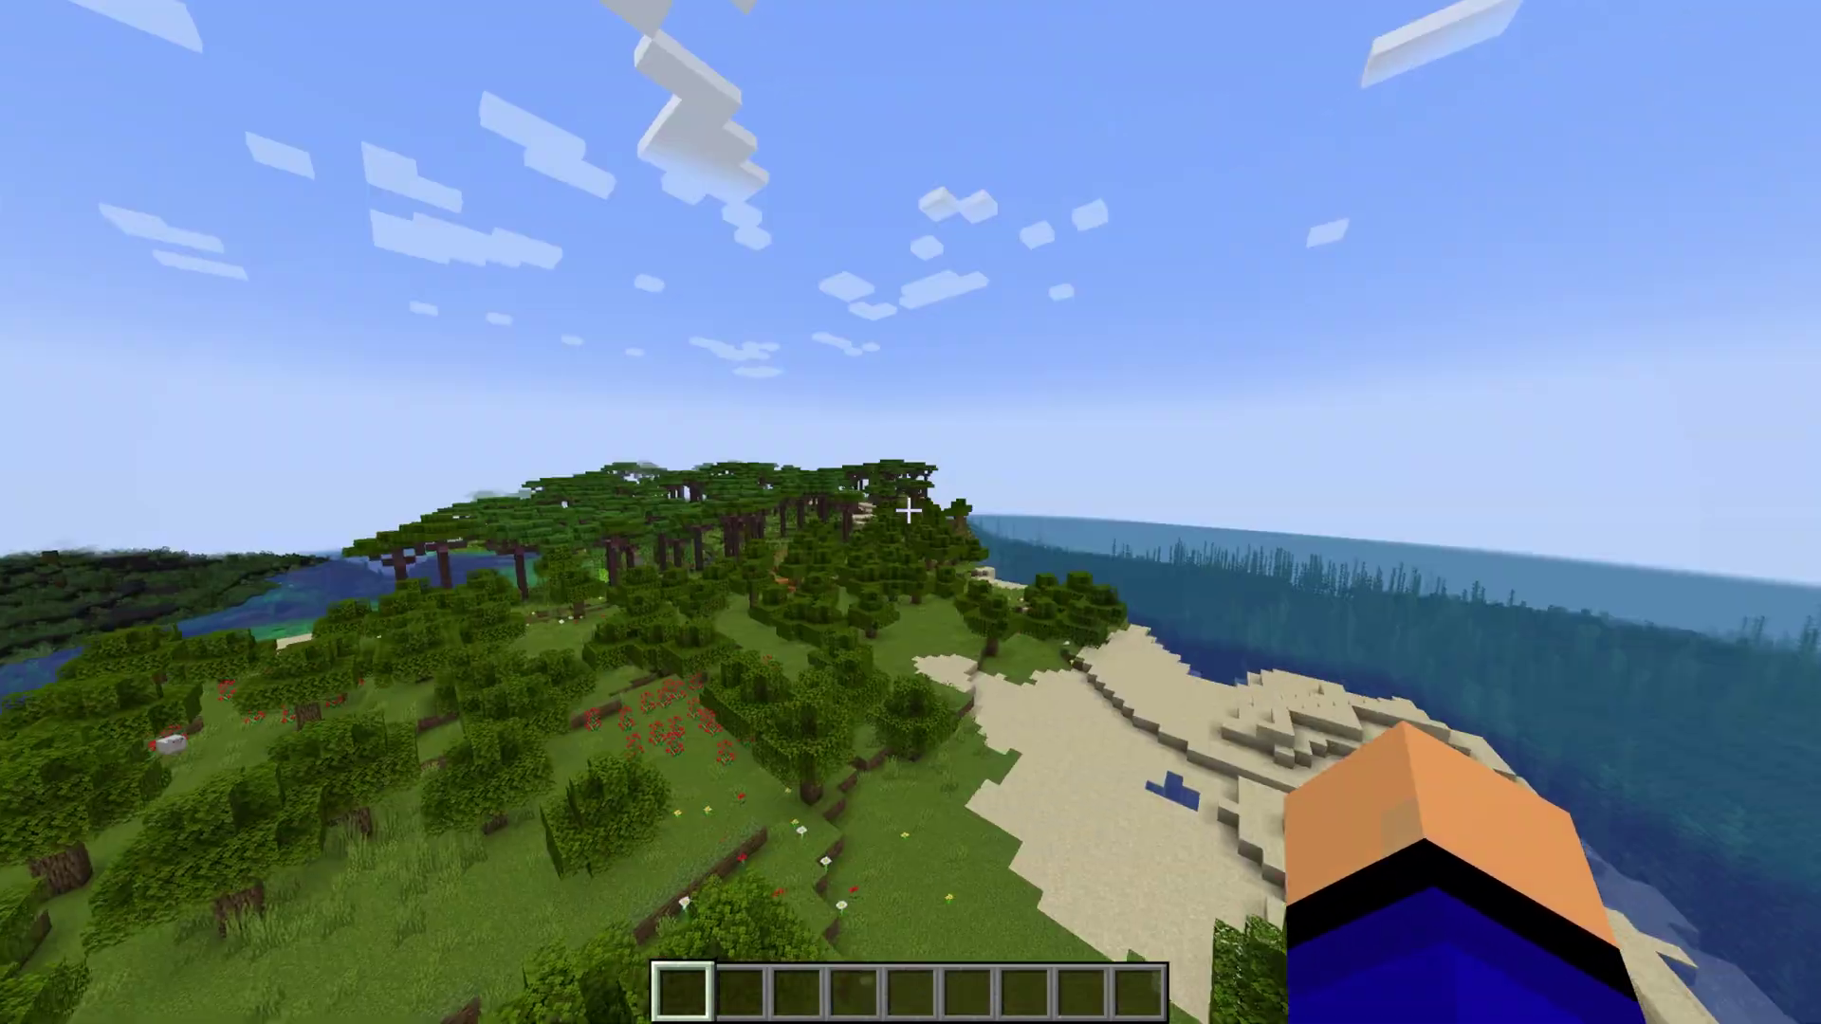
key("w")
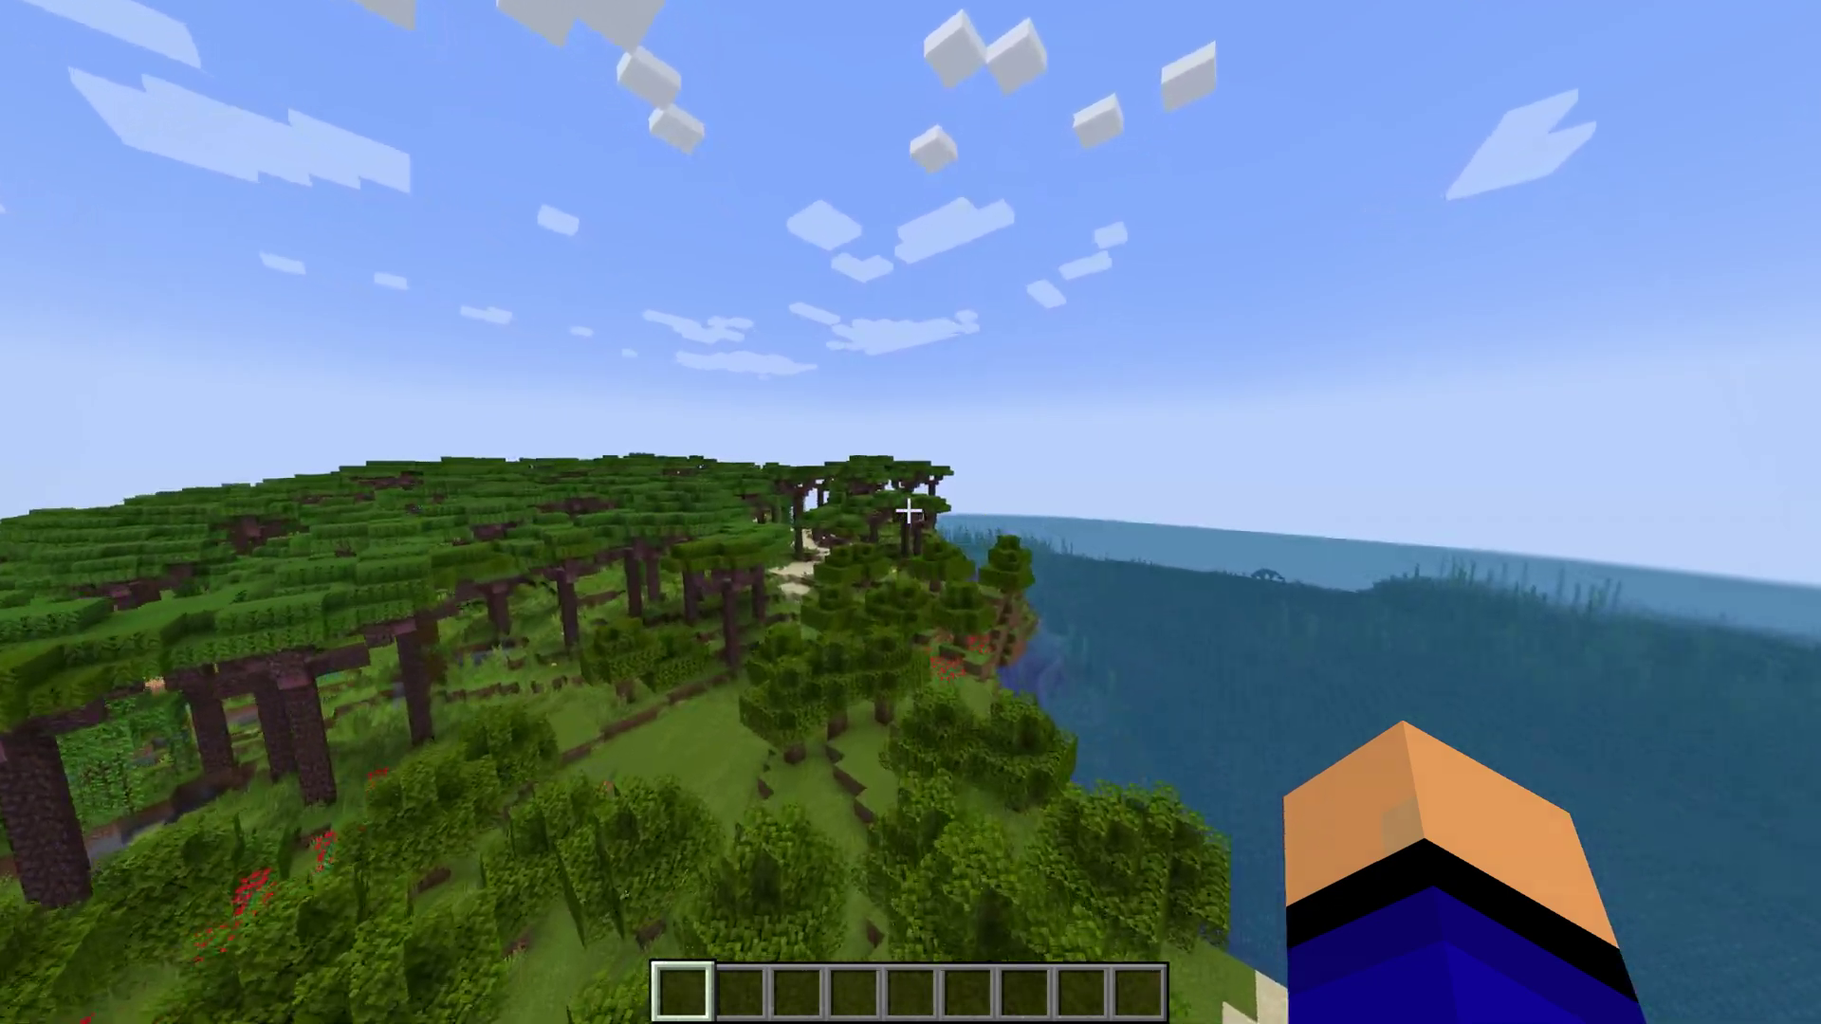
key("w")
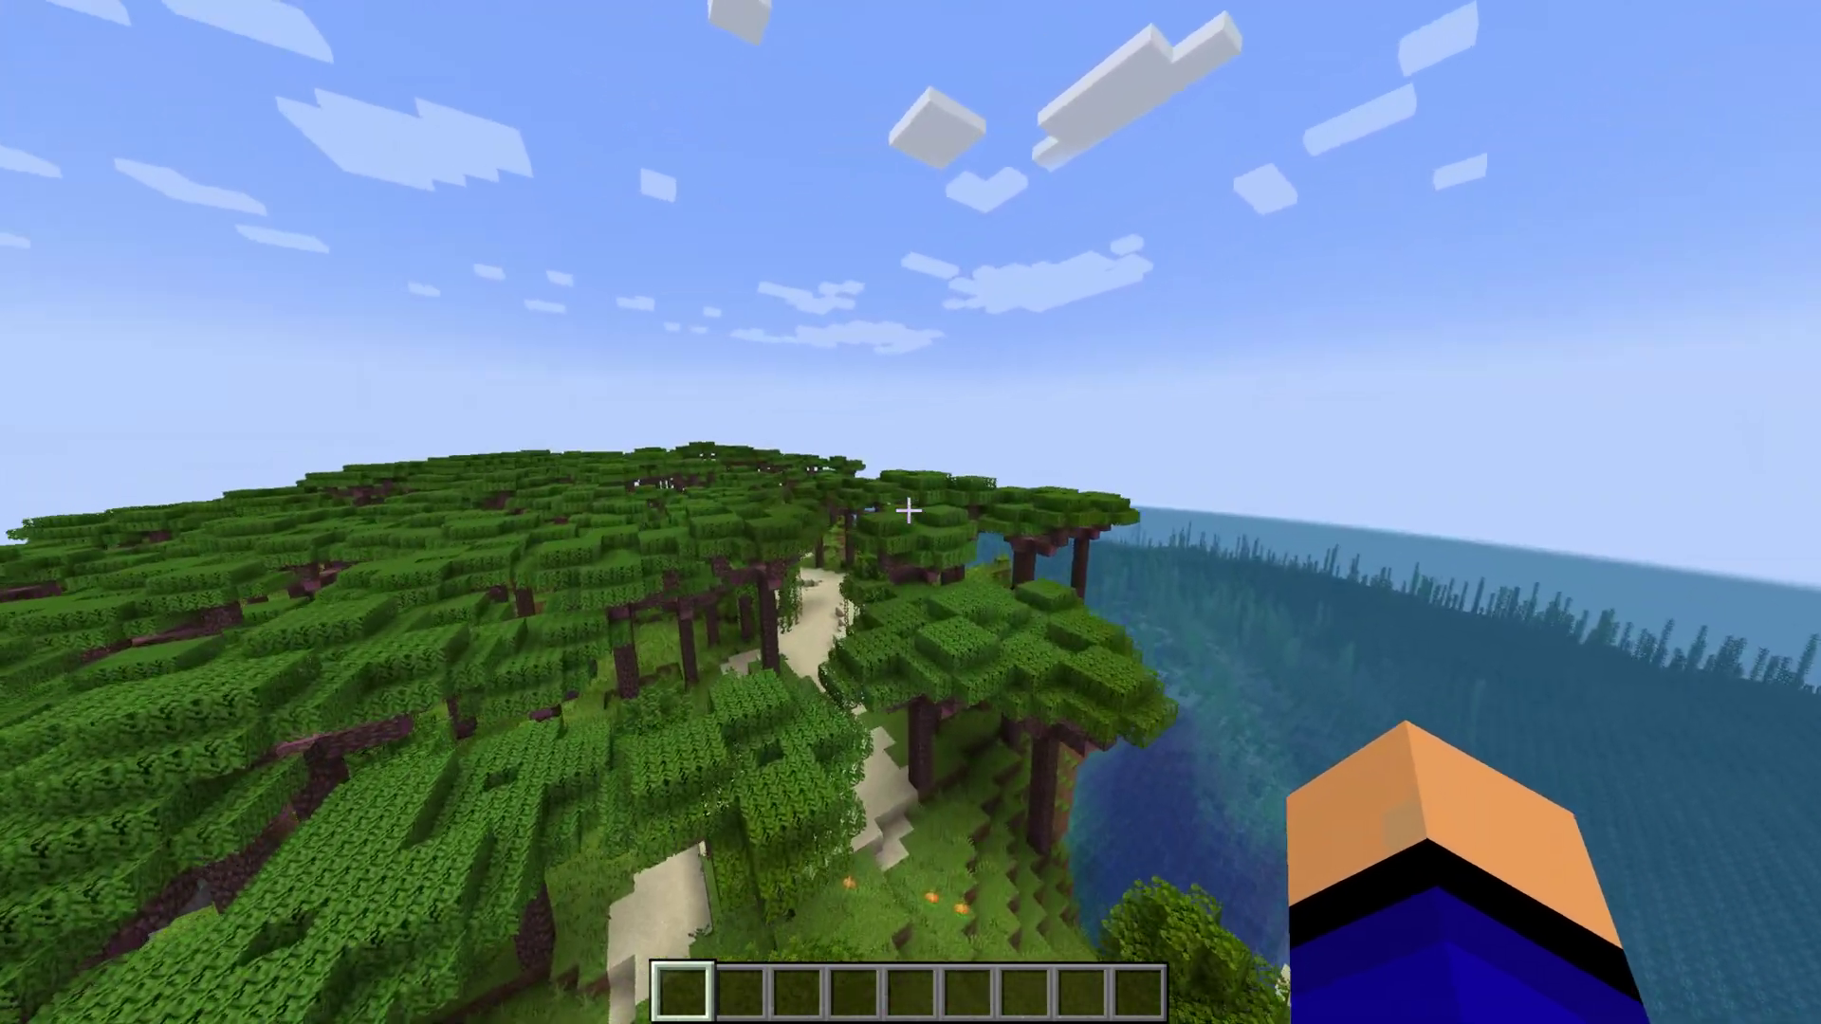
key("w")
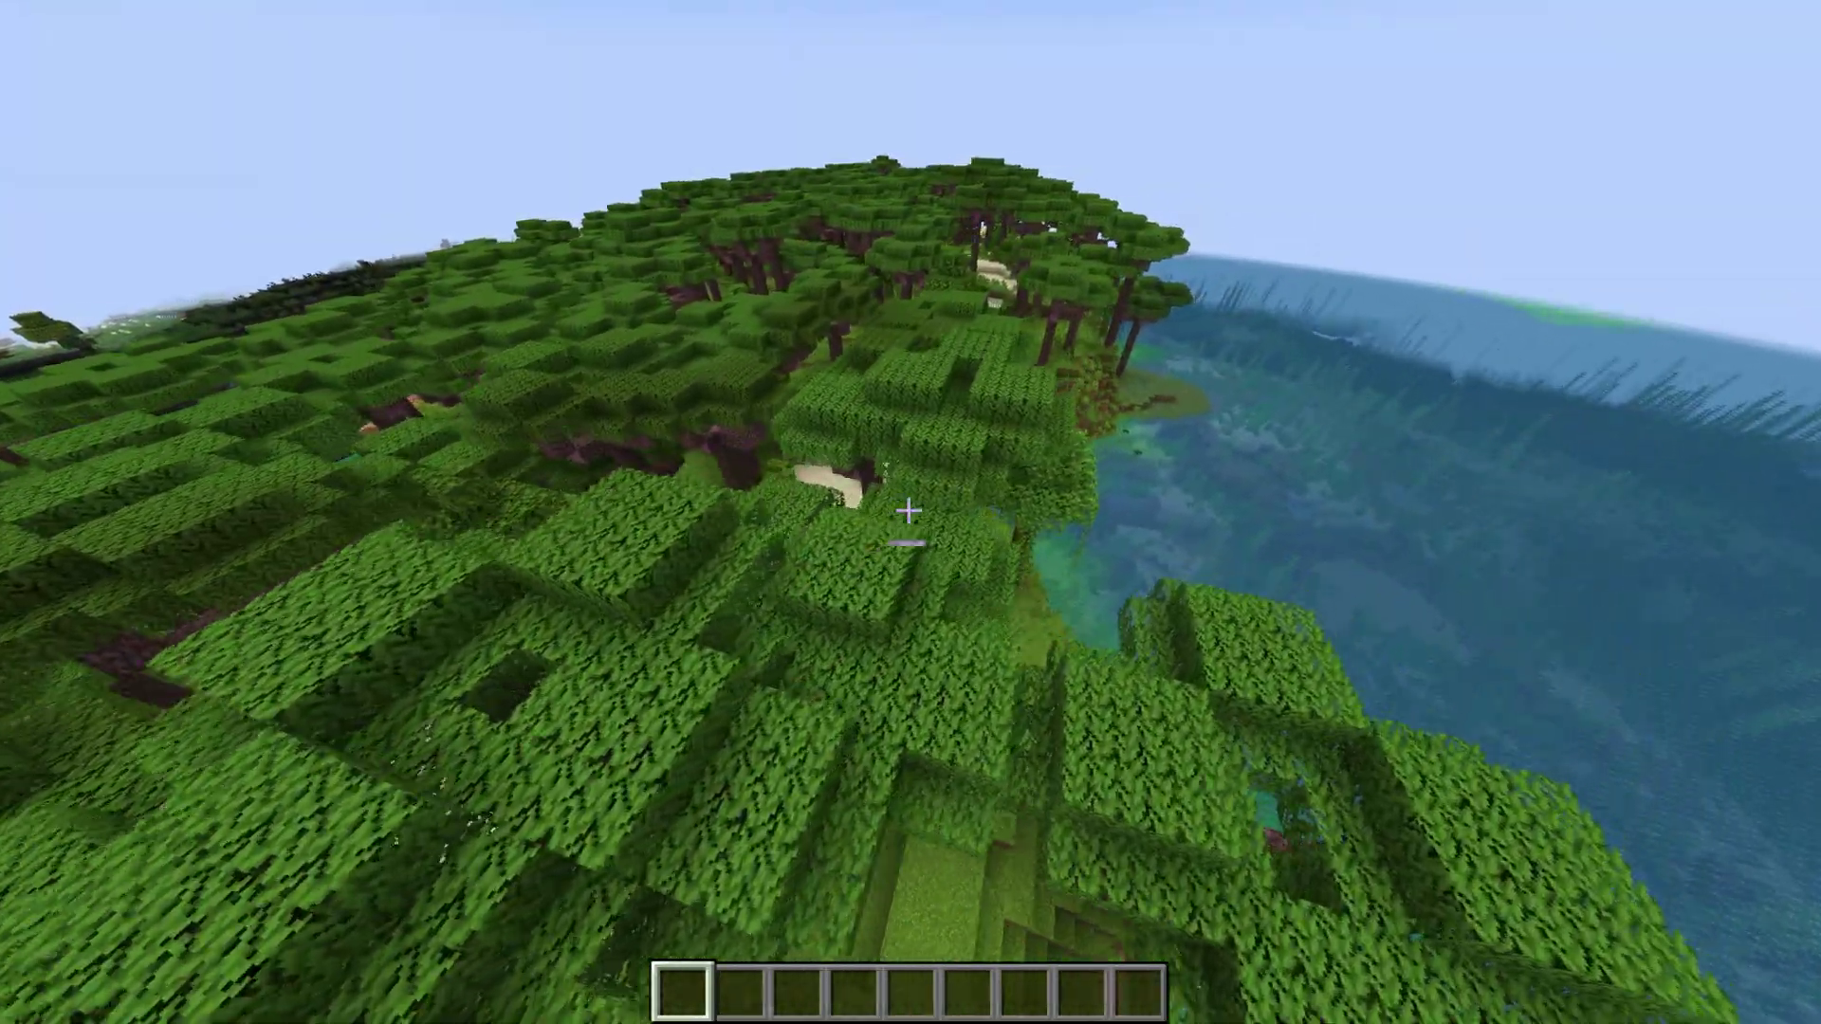
key("w")
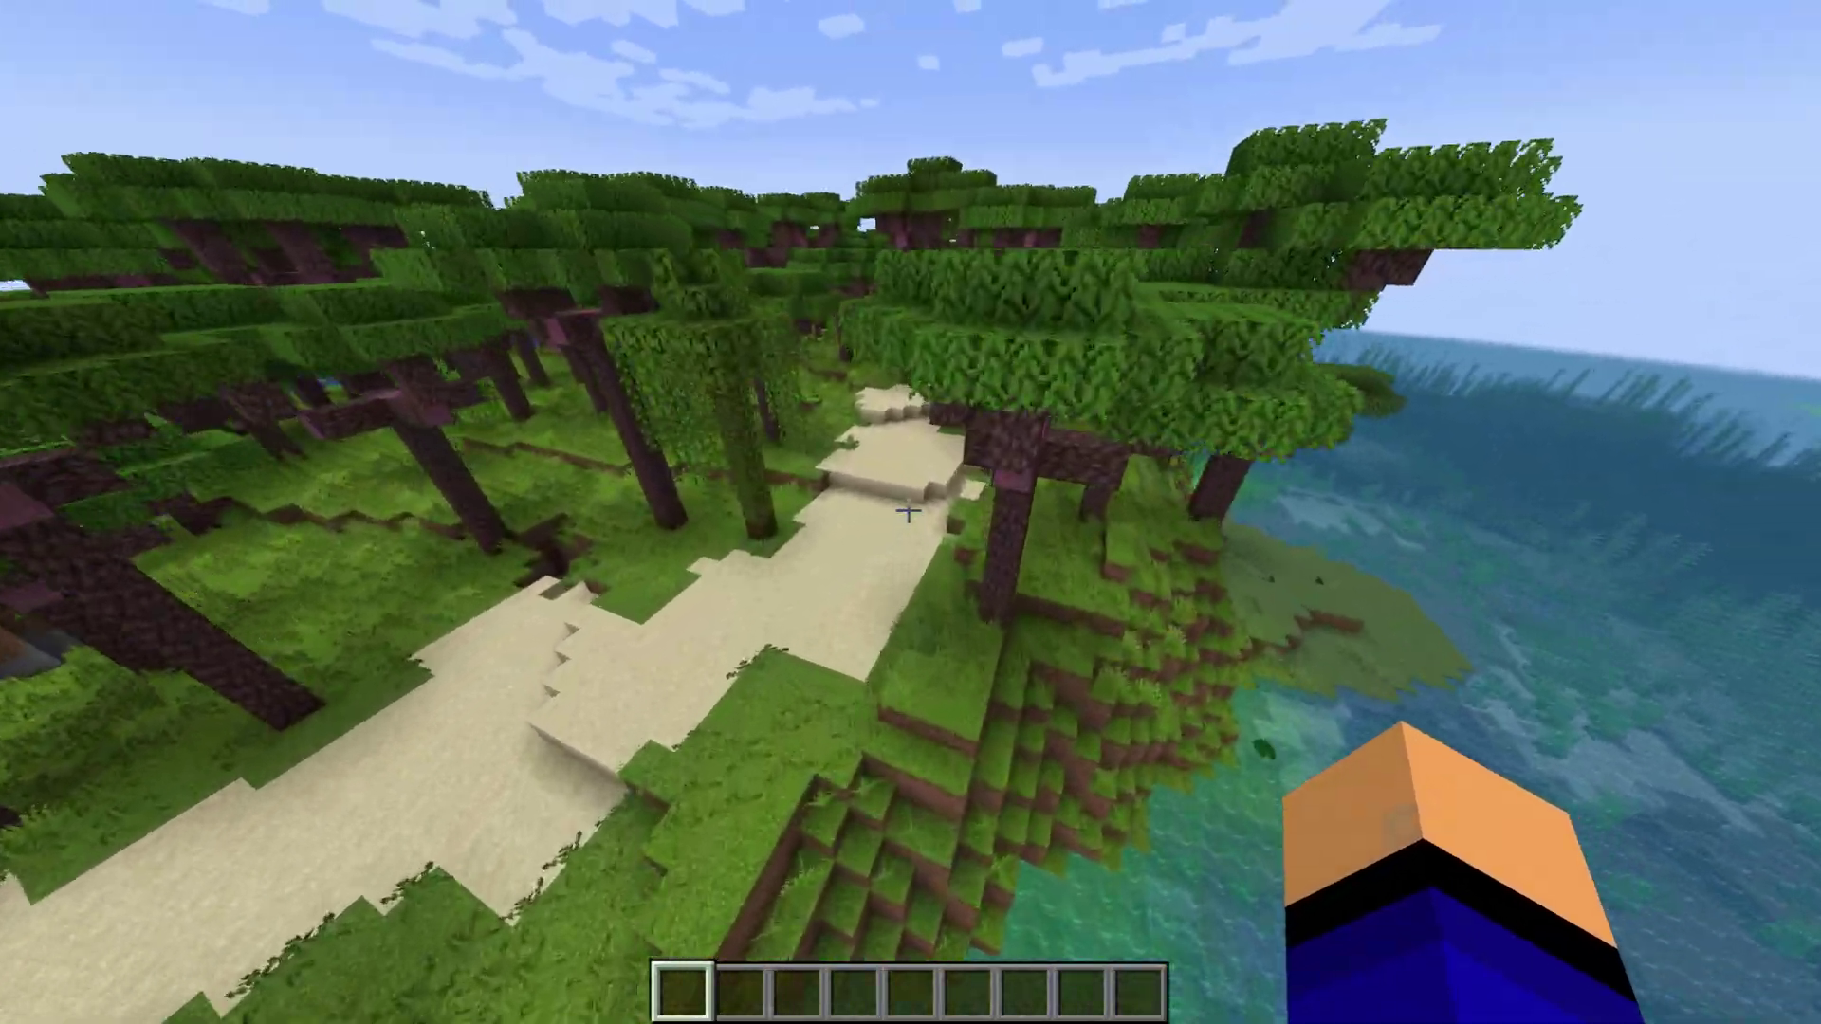
key("w")
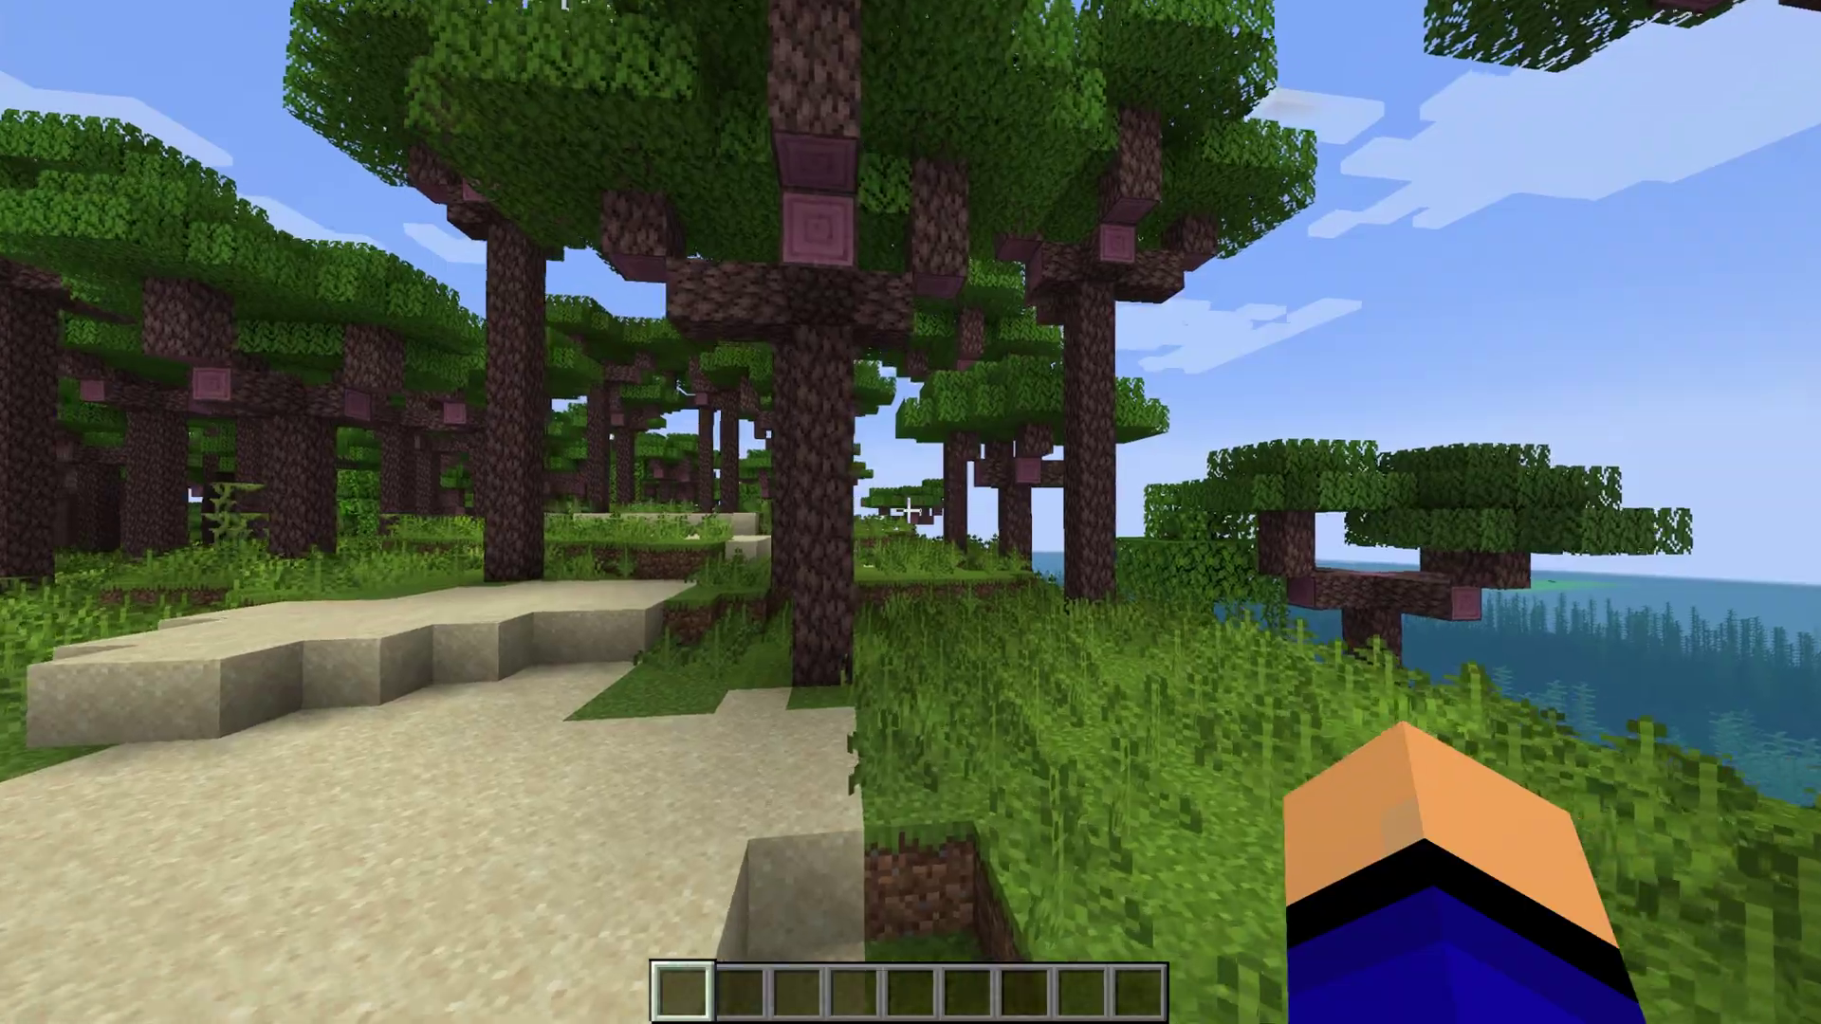
Browse the Biomes O' Plenty items in the creative inventory, and fly up over the forest toward the dark woodland.
key("e")
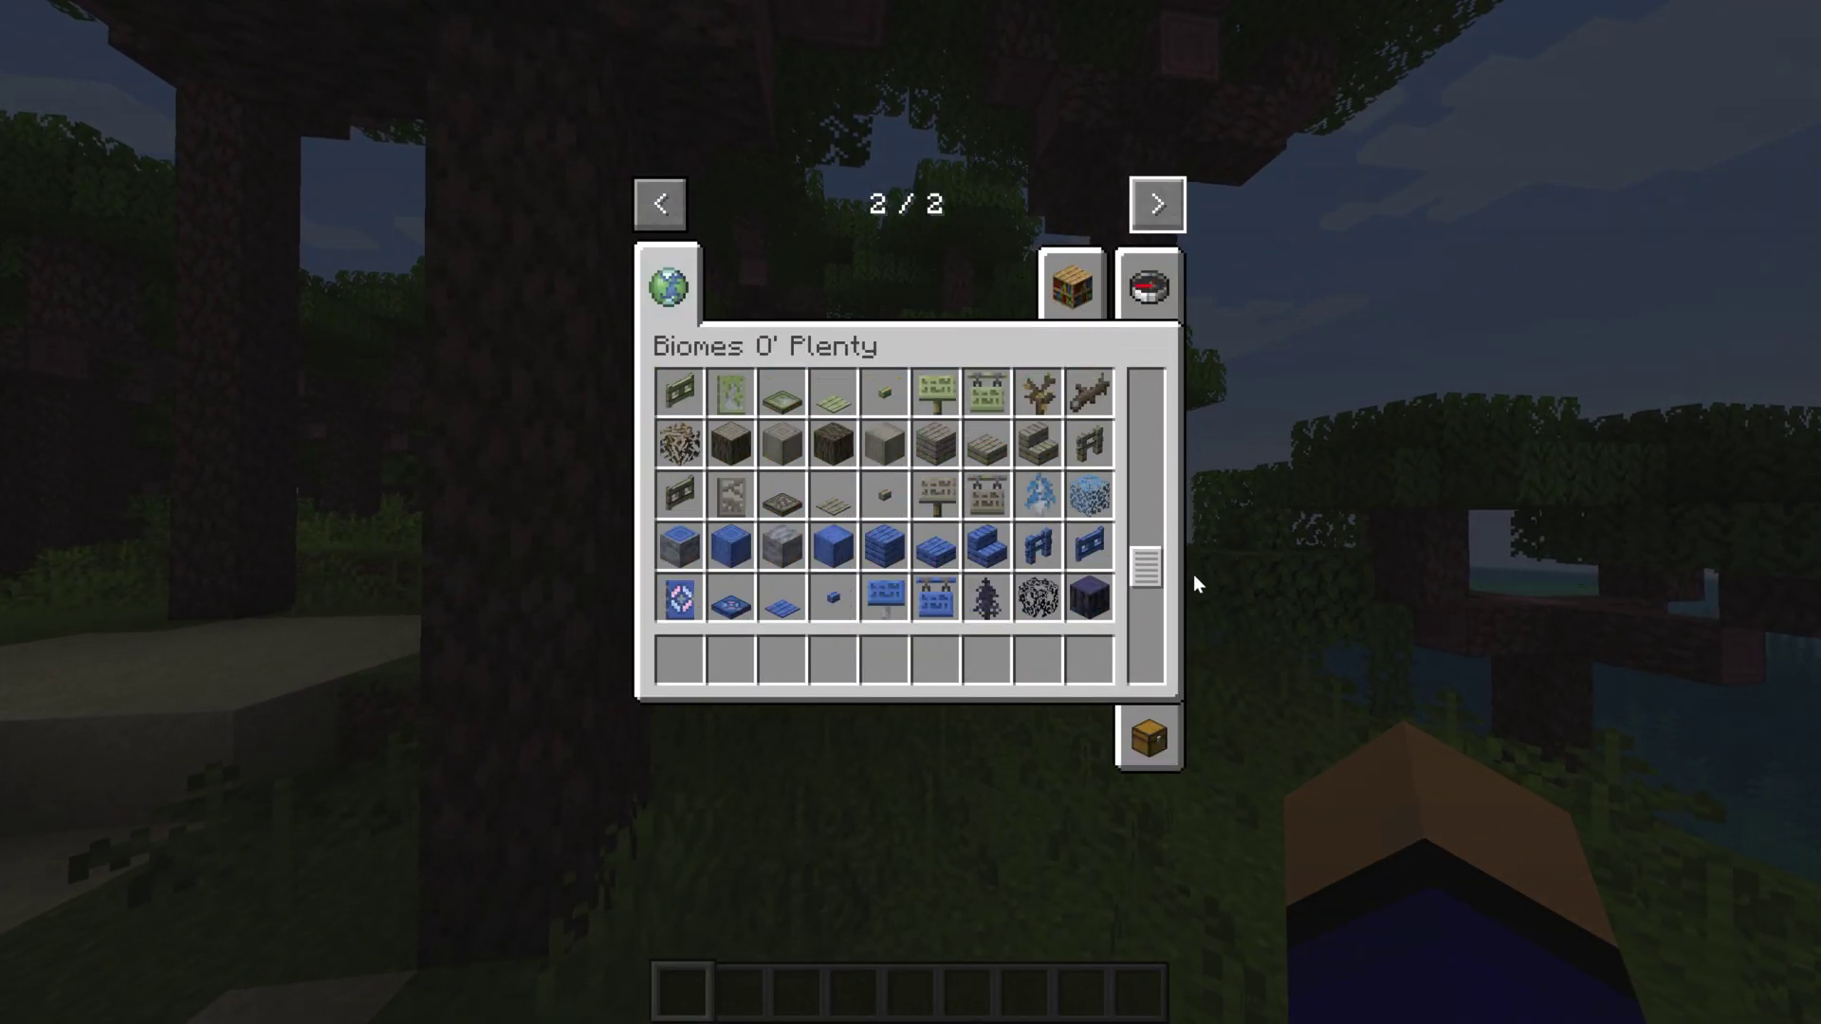
key("e")
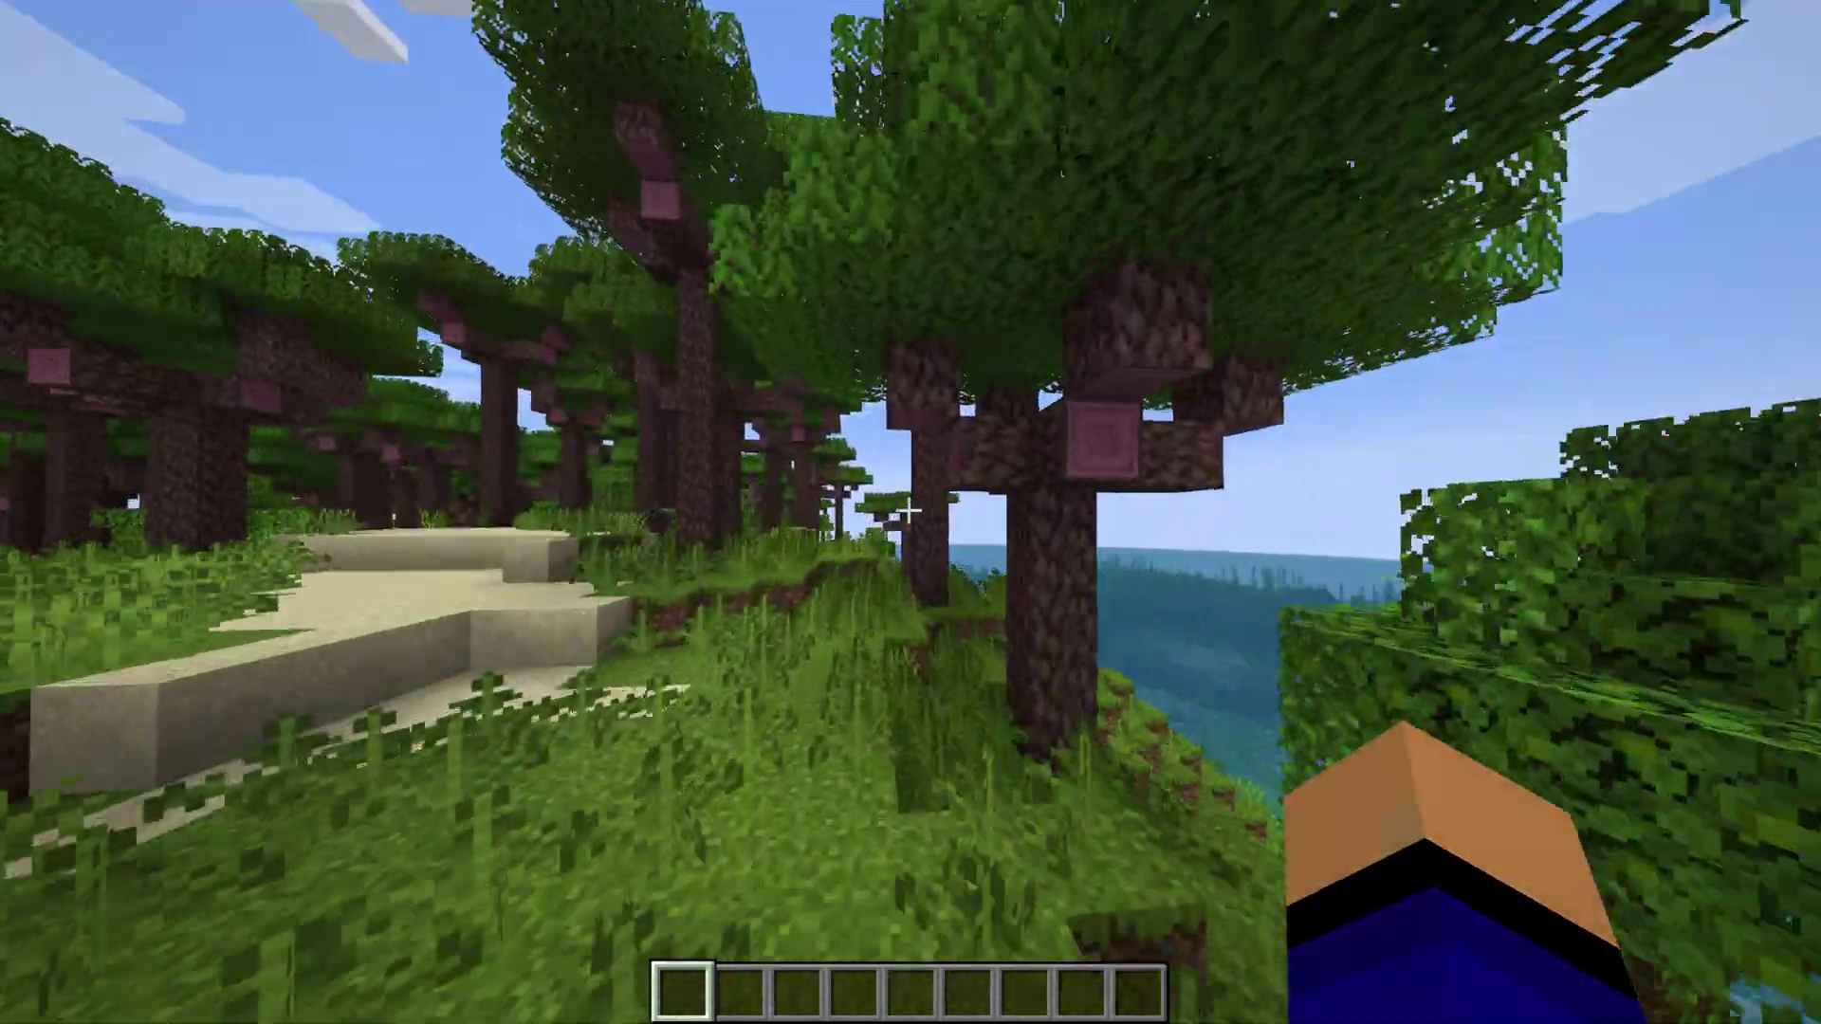
key("space")
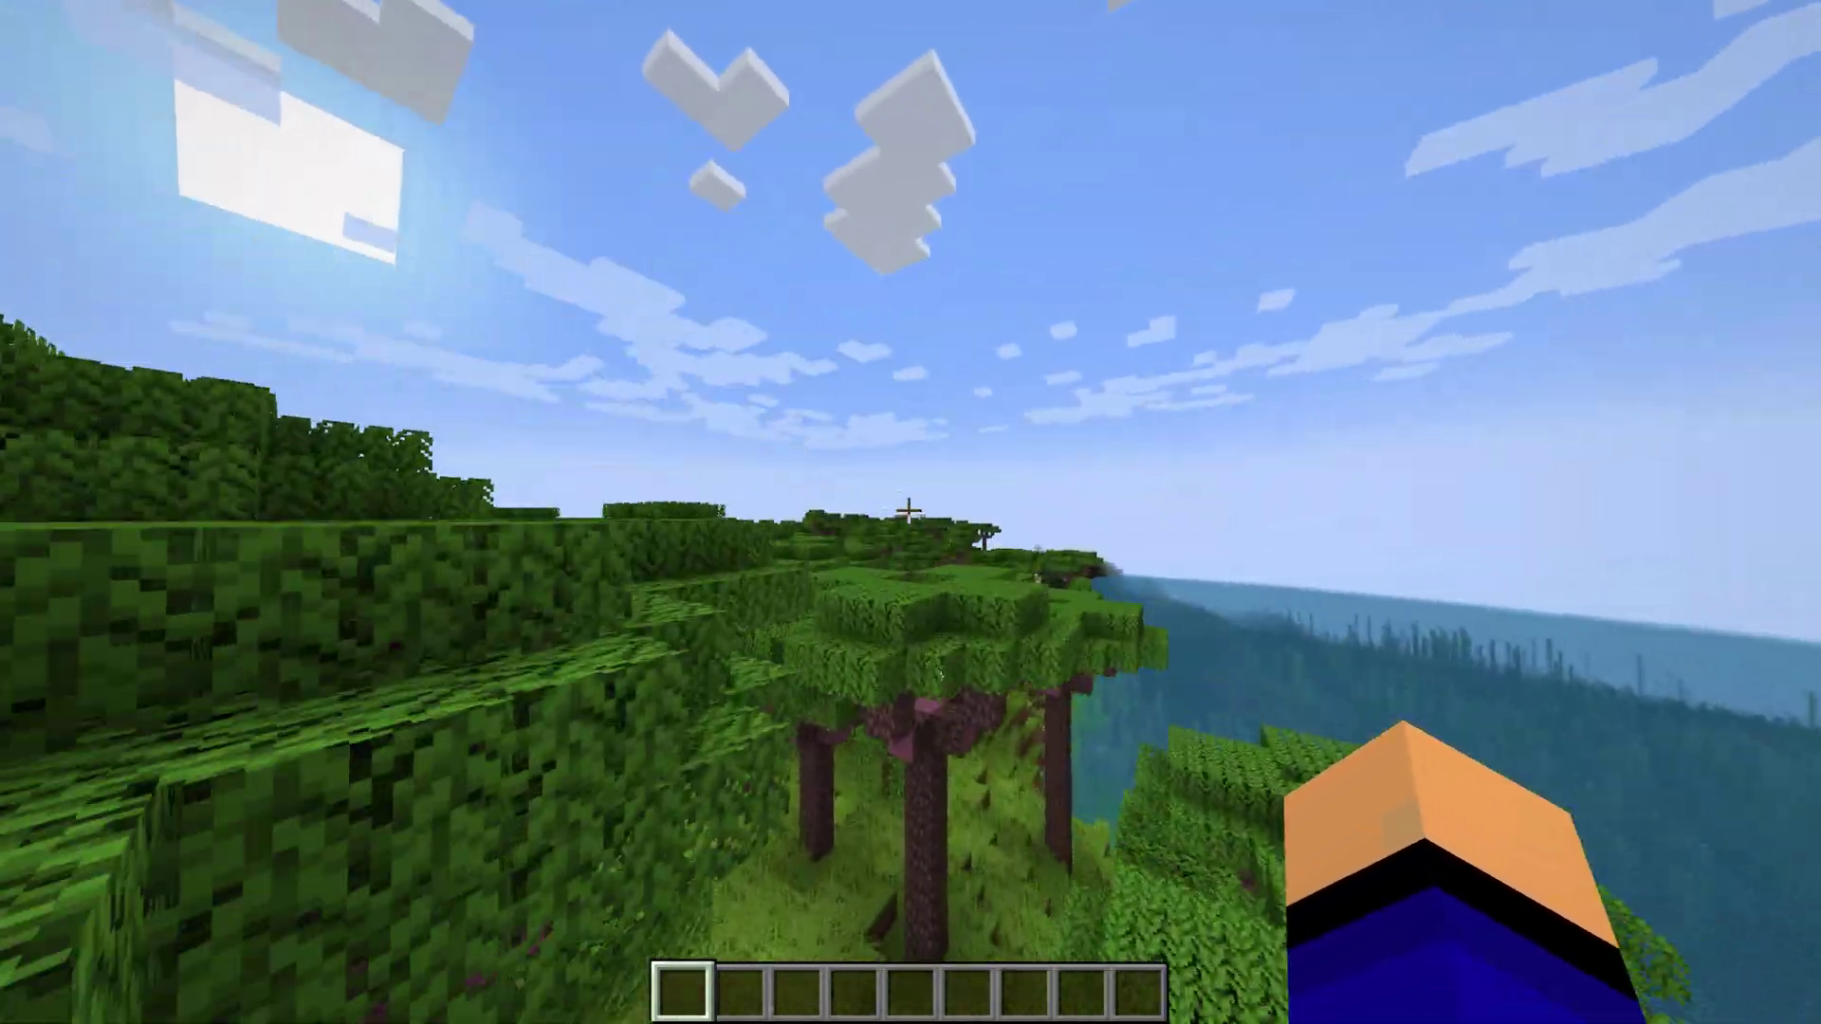
key("w")
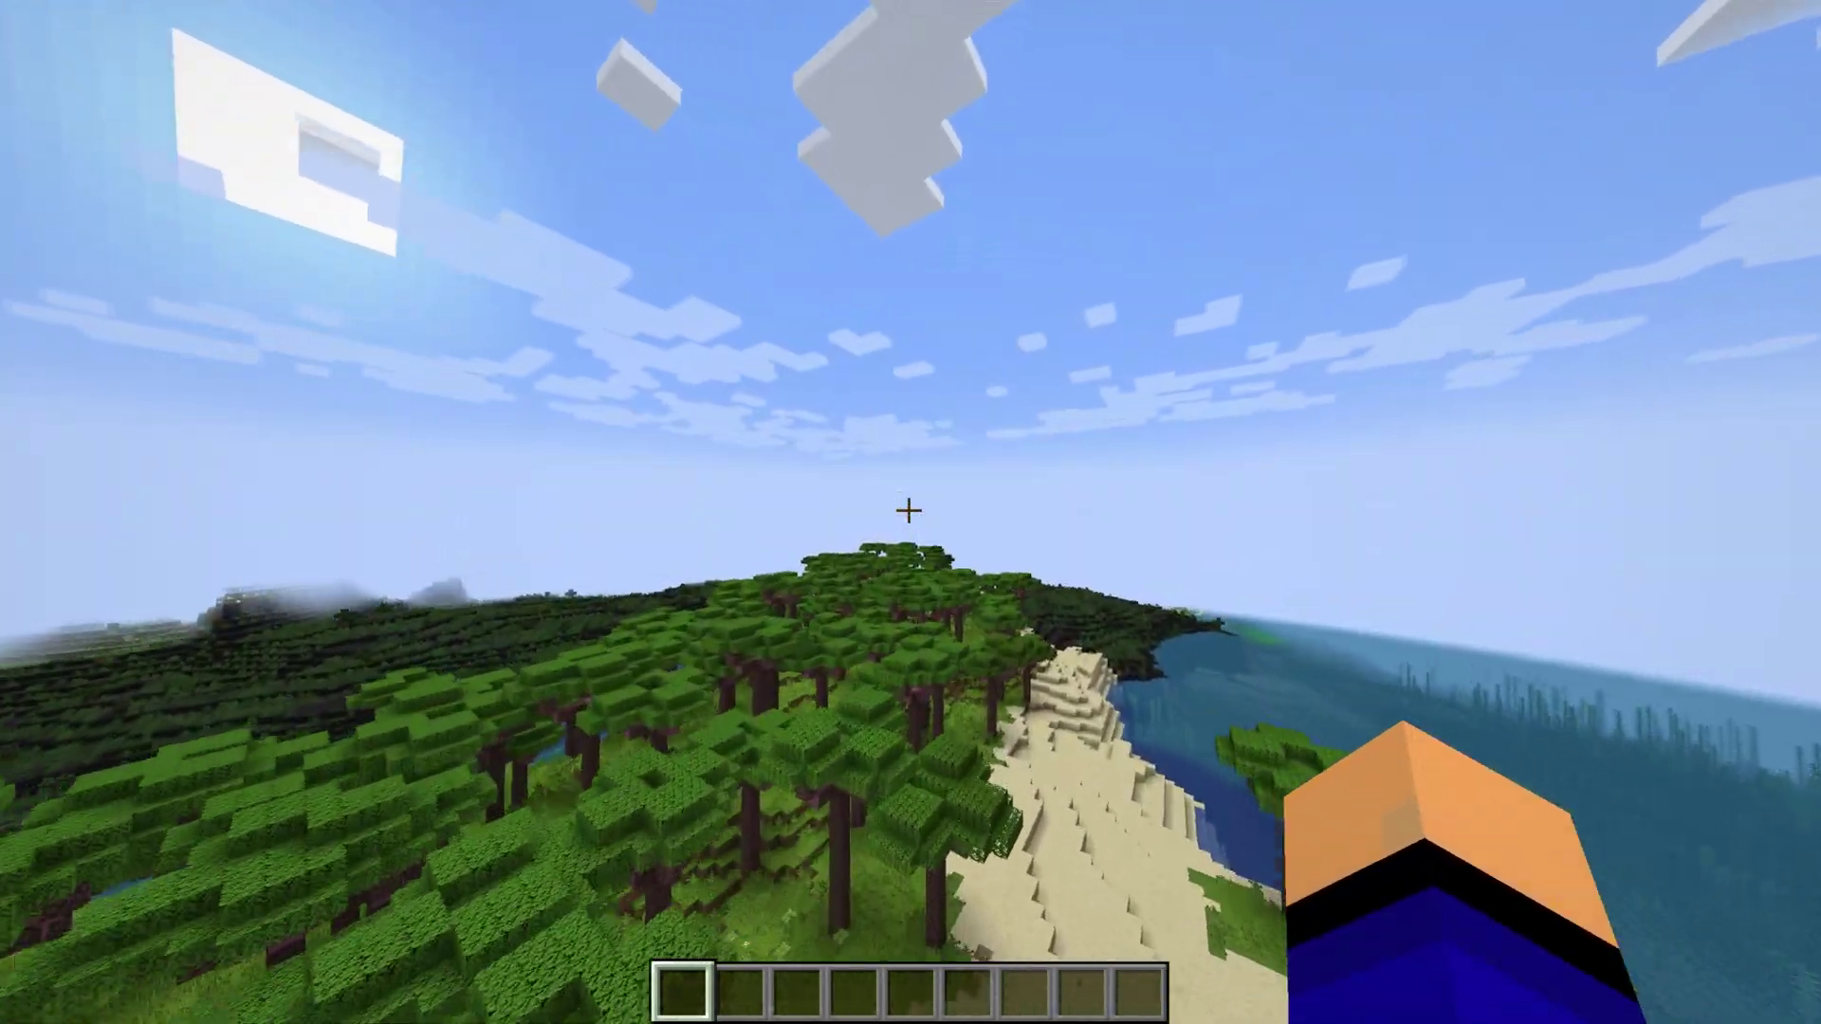
key("w")
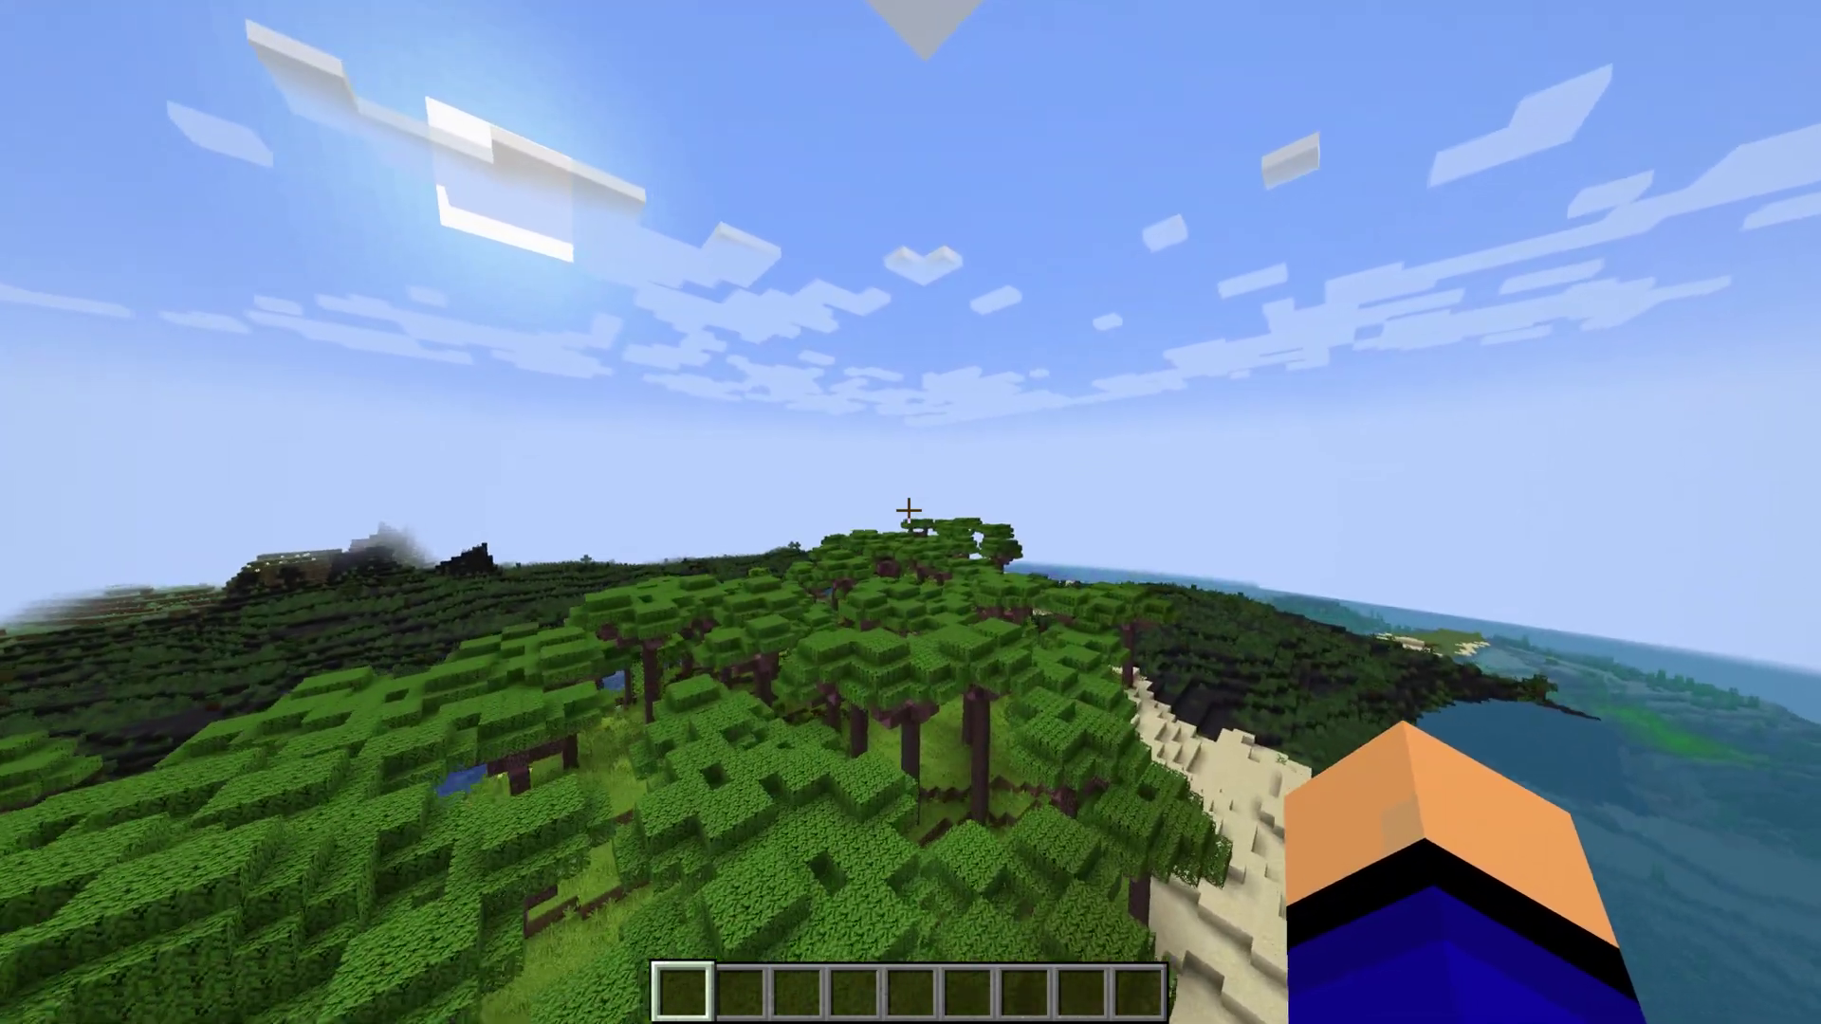
key("w")
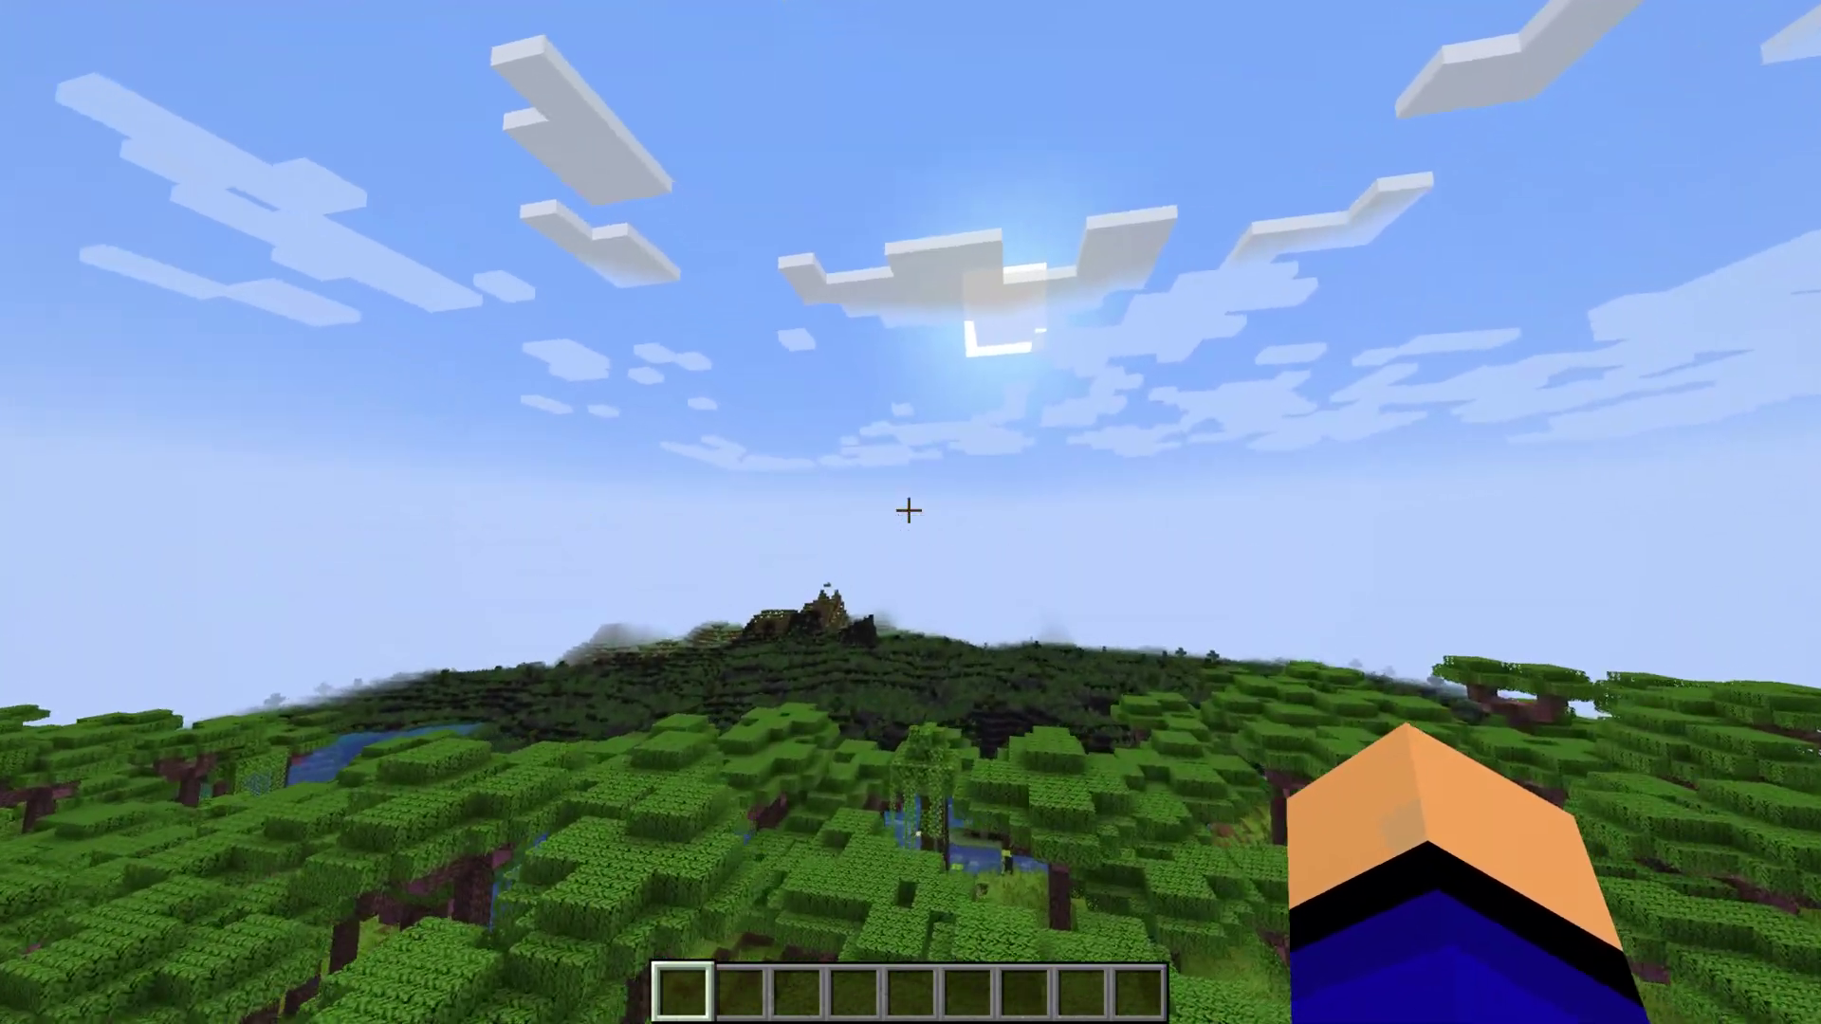